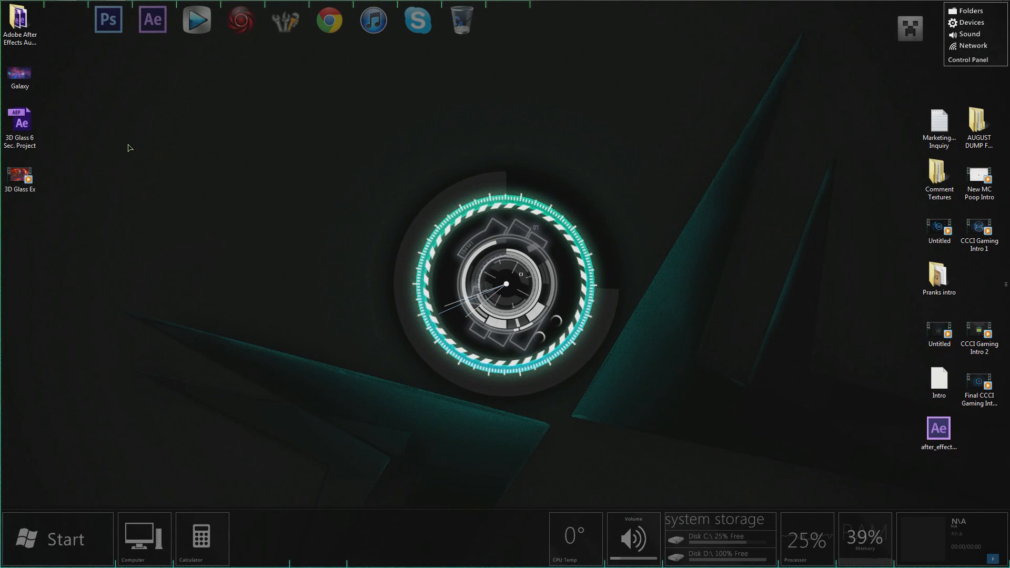
# Switch to After Effects and start a new empty project.
pyautogui.moveTo(55, 4)
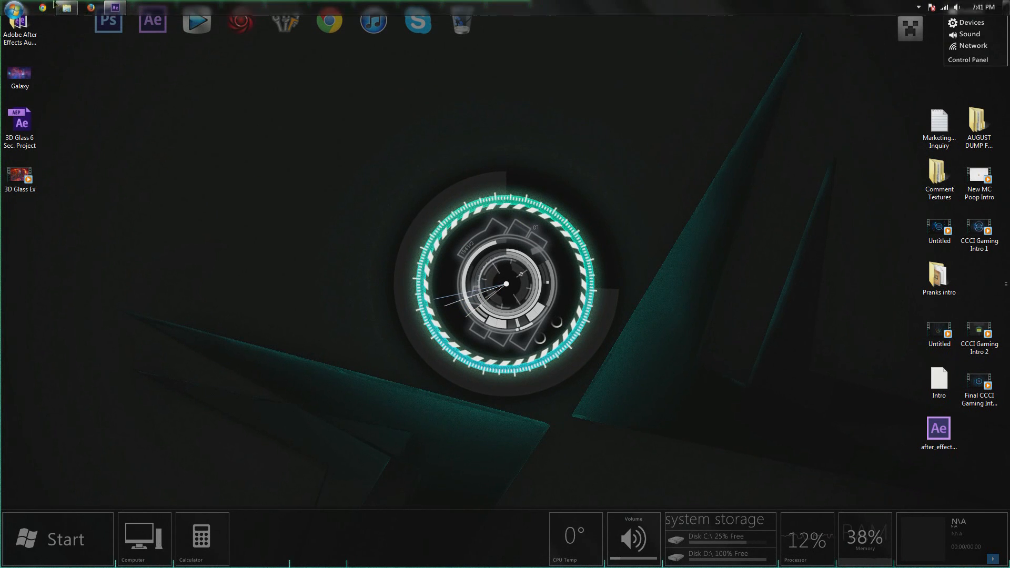
pyautogui.click(116, 7)
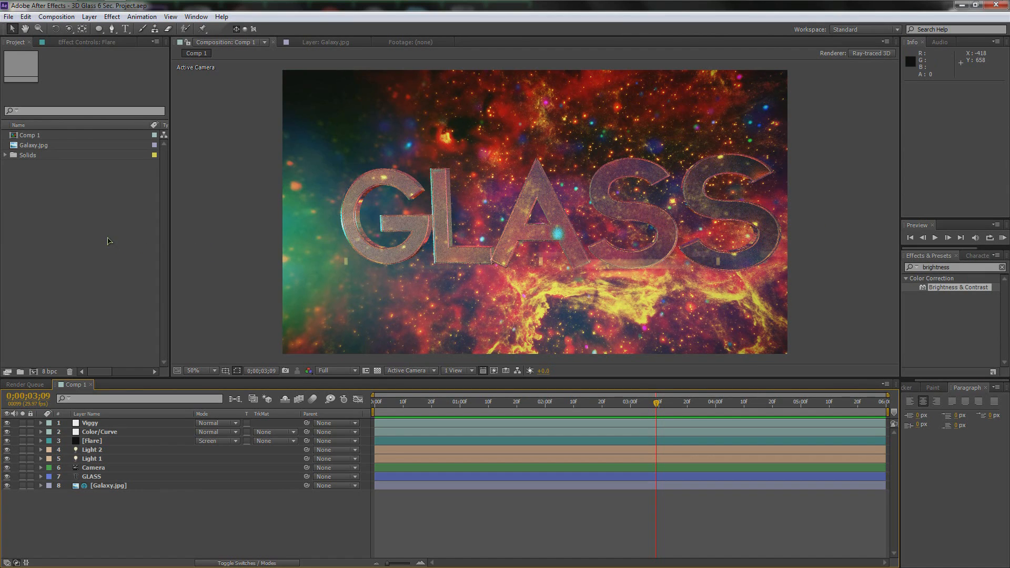
pyautogui.click(8, 17)
pyautogui.moveTo(76, 30)
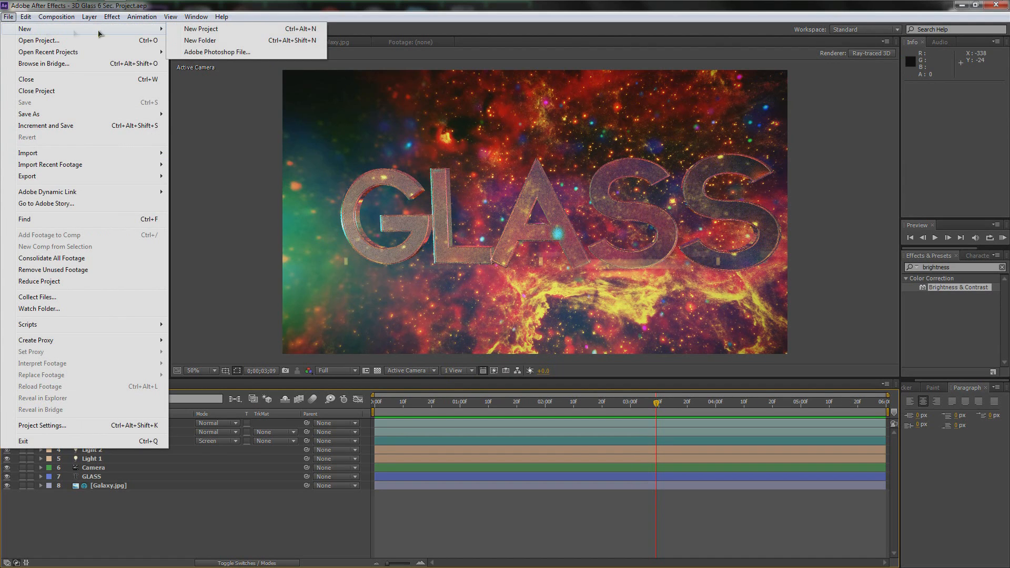
pyautogui.click(202, 32)
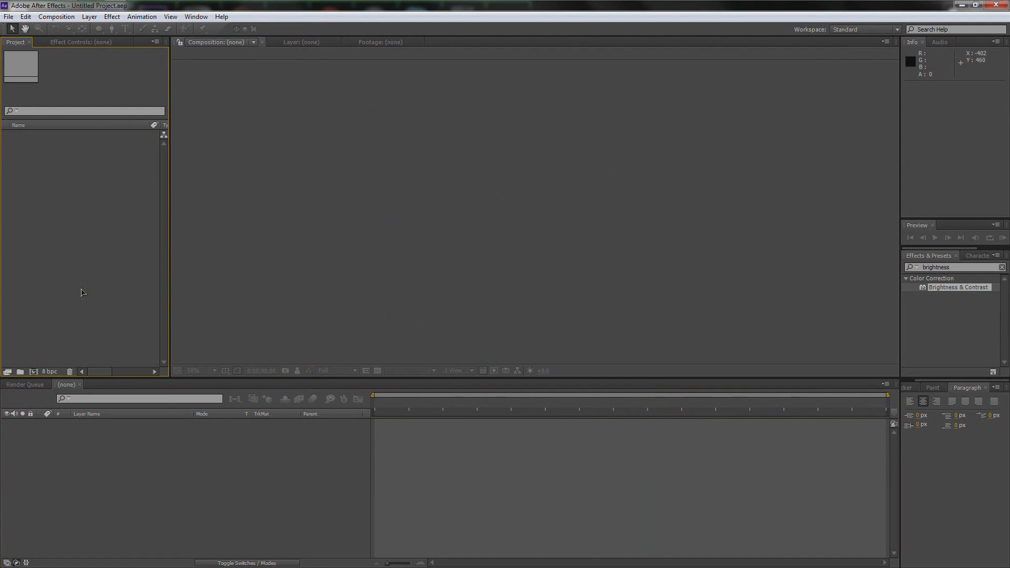
# Create a composition named Main with the HDTV 1080 29.97 preset and a duration of 10 seconds.
pyautogui.click(32, 372)
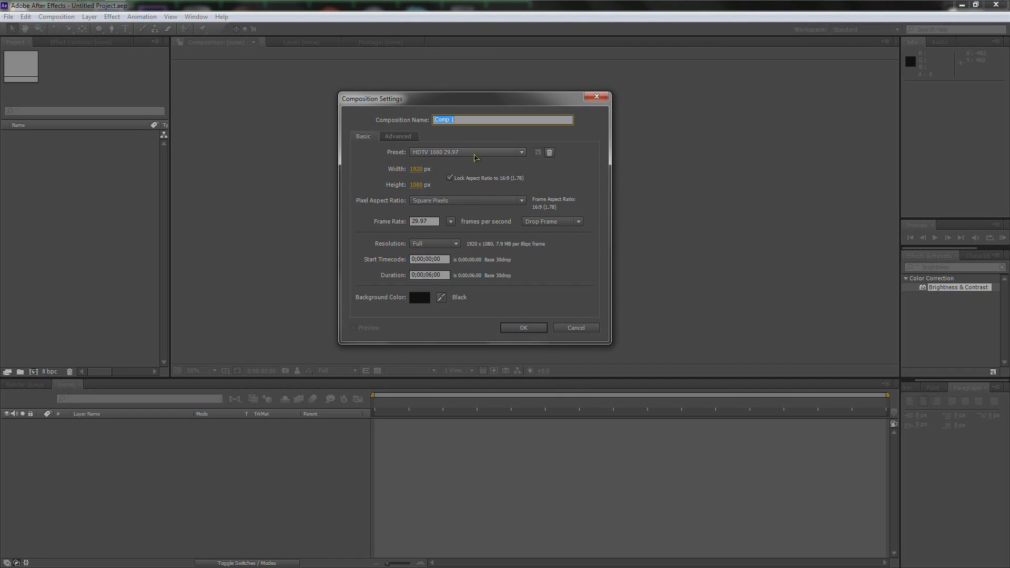
pyautogui.click(475, 154)
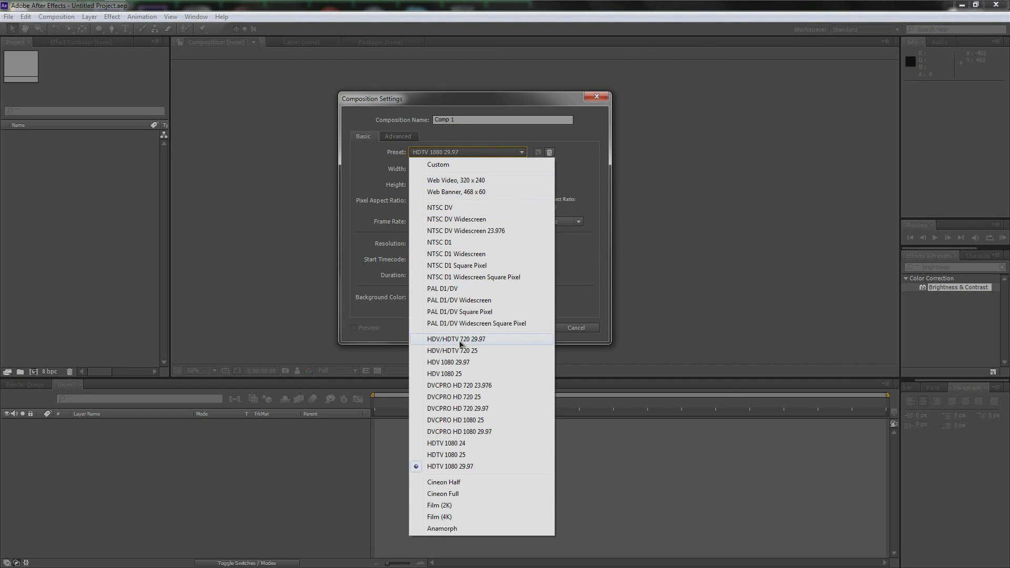
pyautogui.click(572, 282)
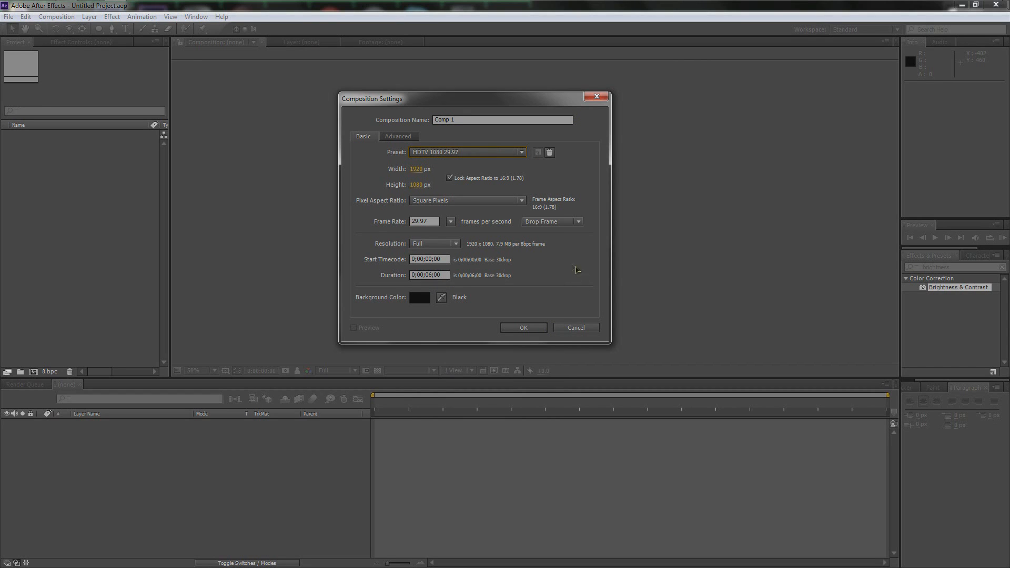
pyautogui.click(430, 275)
pyautogui.click(471, 120)
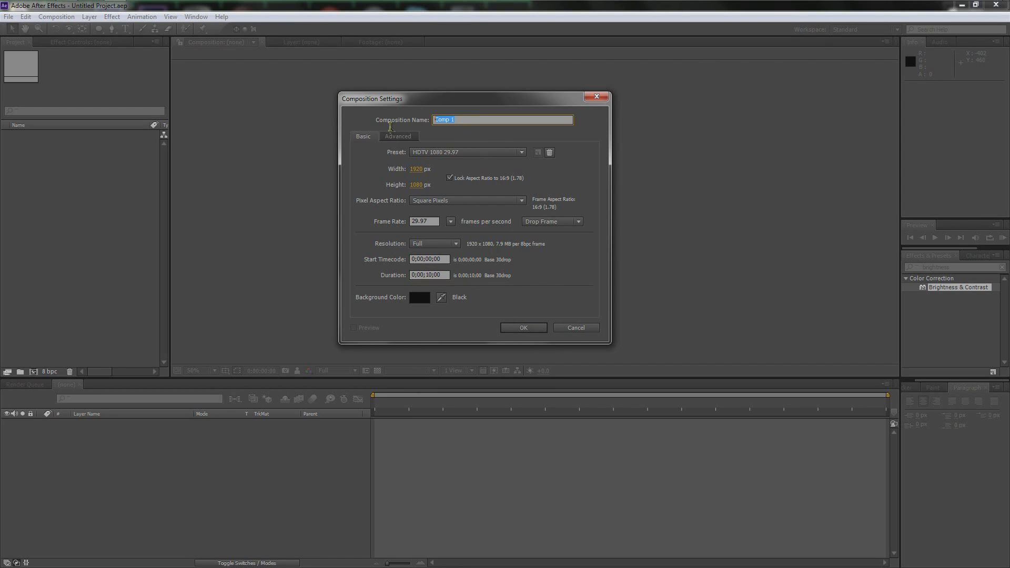
pyautogui.write('MAin')
pyautogui.click(443, 119)
pyautogui.write('a')
pyautogui.press('Delete')
pyautogui.click(524, 327)
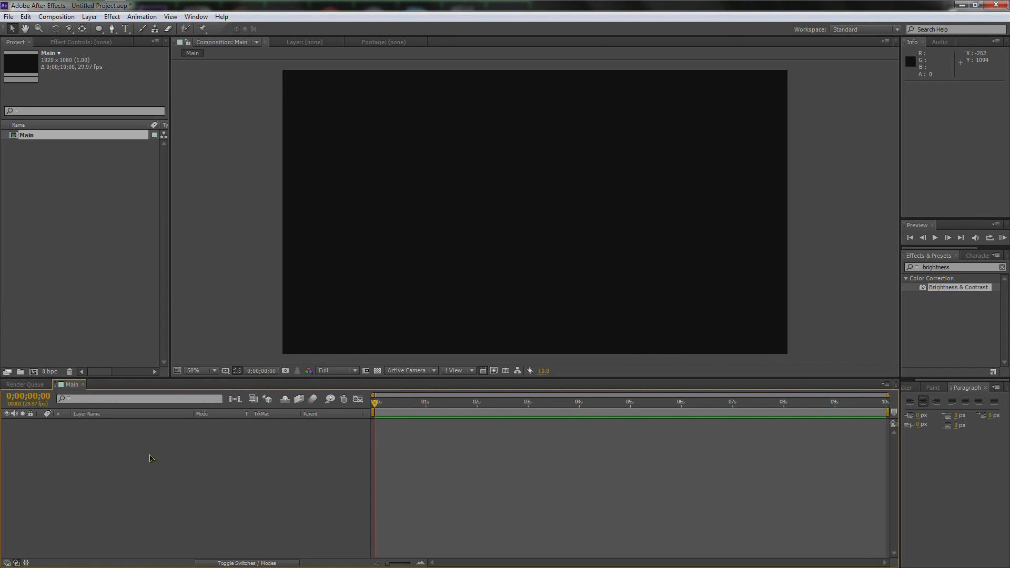
# Import the Galaxy JPEG from the Desktop as footage and add it as a layer in the Main composition.
pyautogui.doubleClick(57, 207)
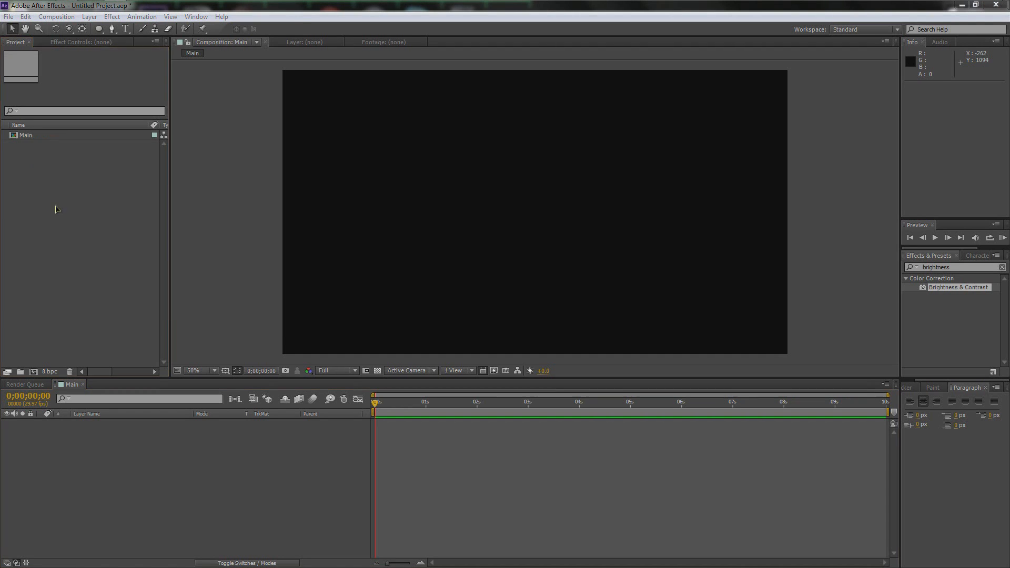
pyautogui.moveTo(289, 83); pyautogui.dragTo(289, 165)
pyautogui.click(153, 137)
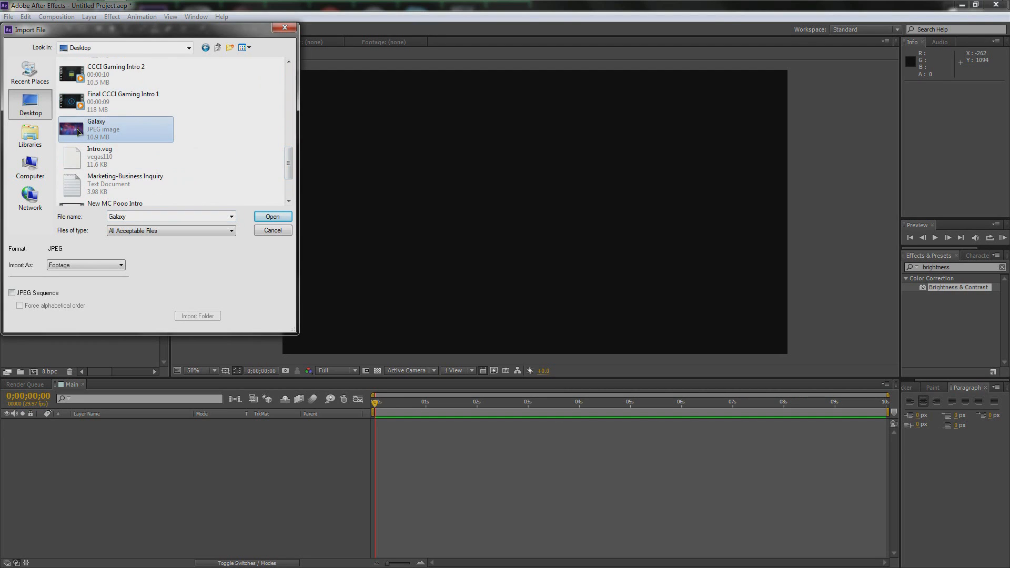
pyautogui.click(268, 217)
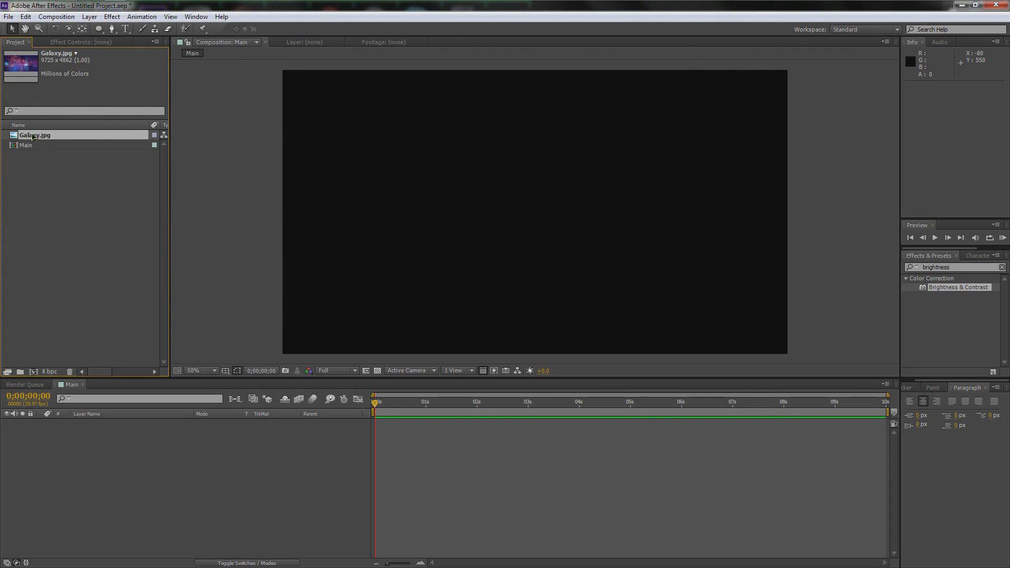
pyautogui.moveTo(33, 137); pyautogui.dragTo(131, 455)
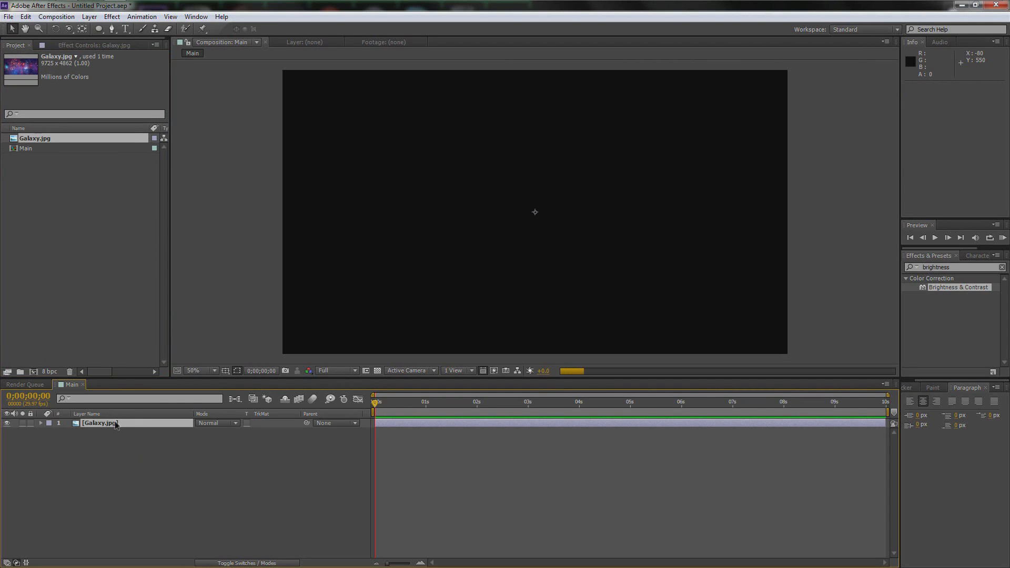
# Show the layer switches and make the Galaxy.jpg layer a 3D layer.
pyautogui.rightClick(117, 425)
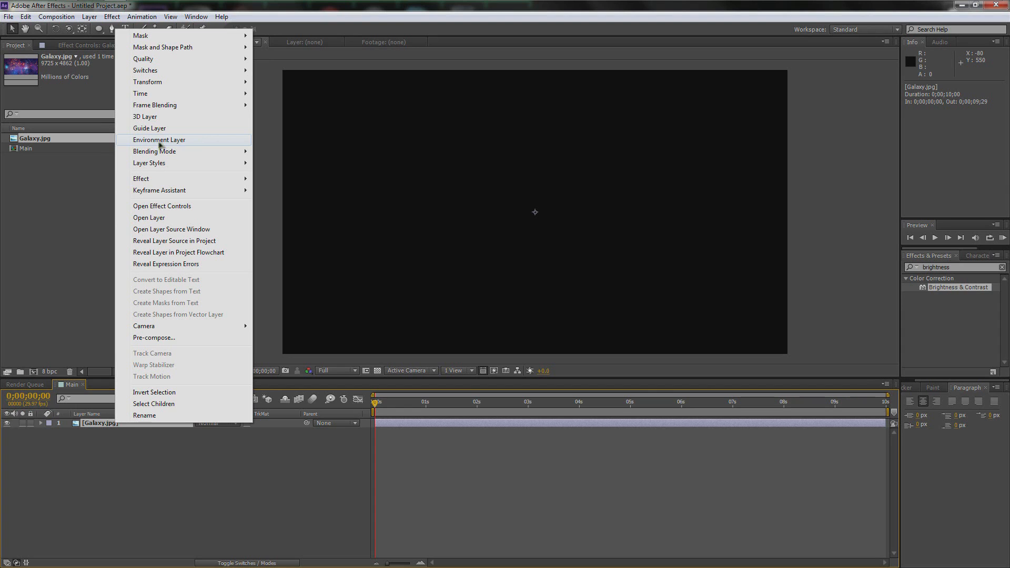
pyautogui.click(100, 431)
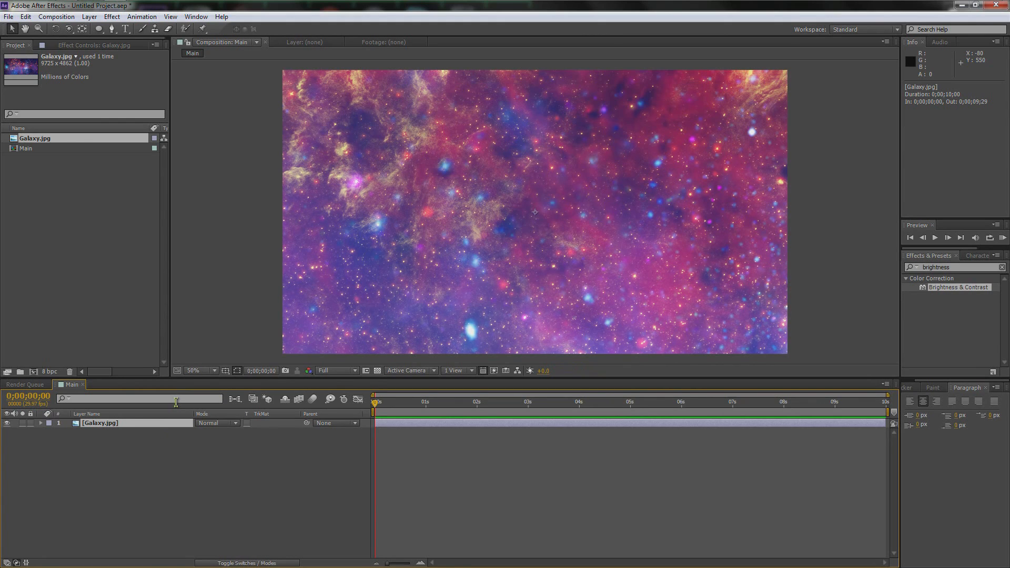
pyautogui.press('F4')
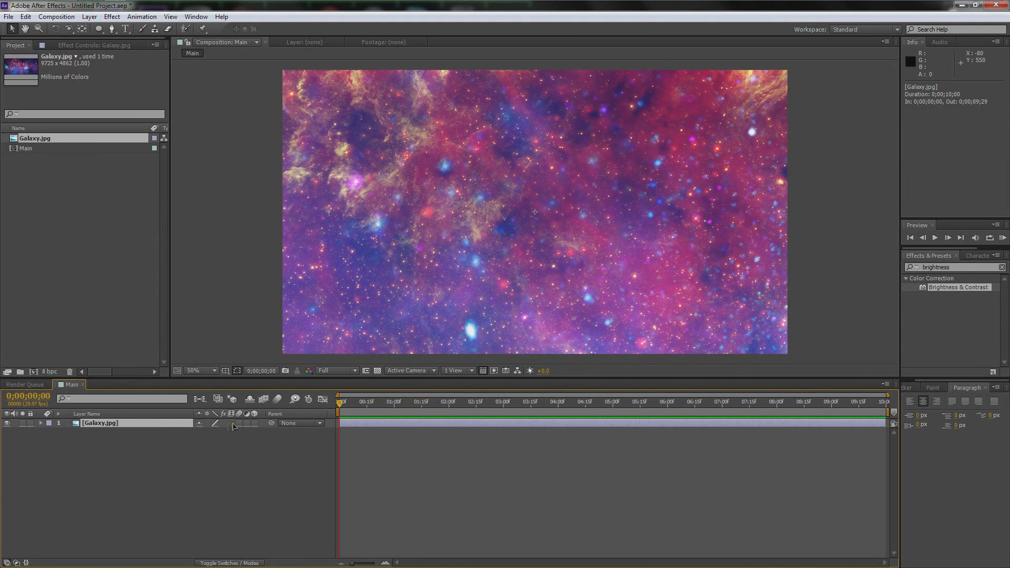
pyautogui.click(255, 423)
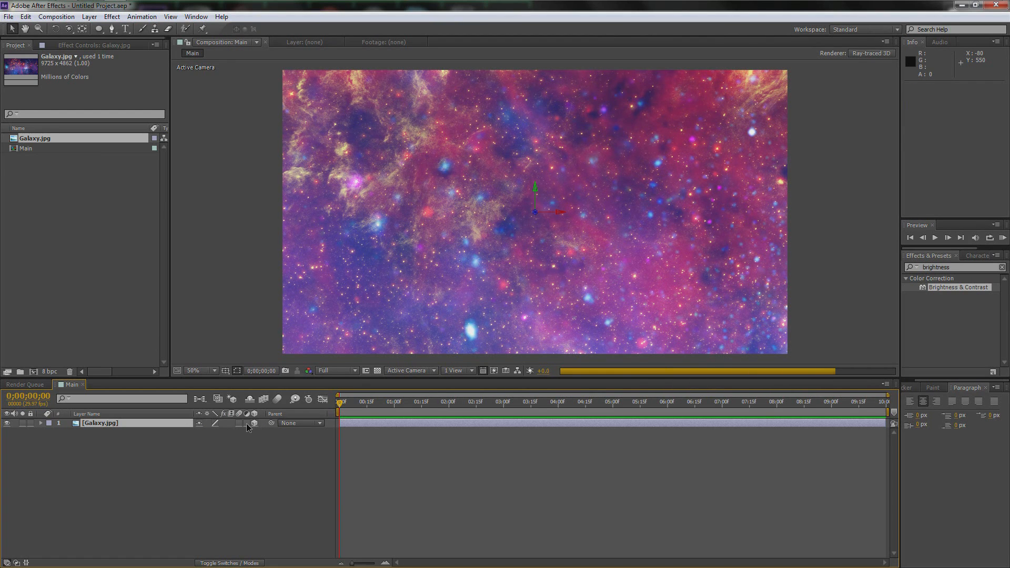
# Keep Ray-traced 3D as the composition's renderer and set its ray-tracing quality to 1 with the Box anti-aliasing filter.
pyautogui.click(820, 55)
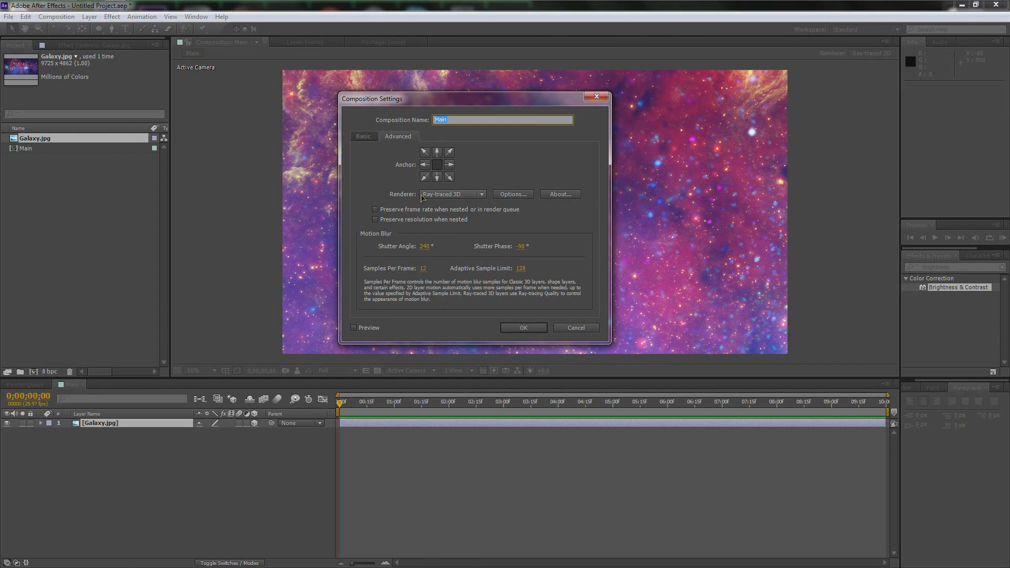
pyautogui.click(429, 195)
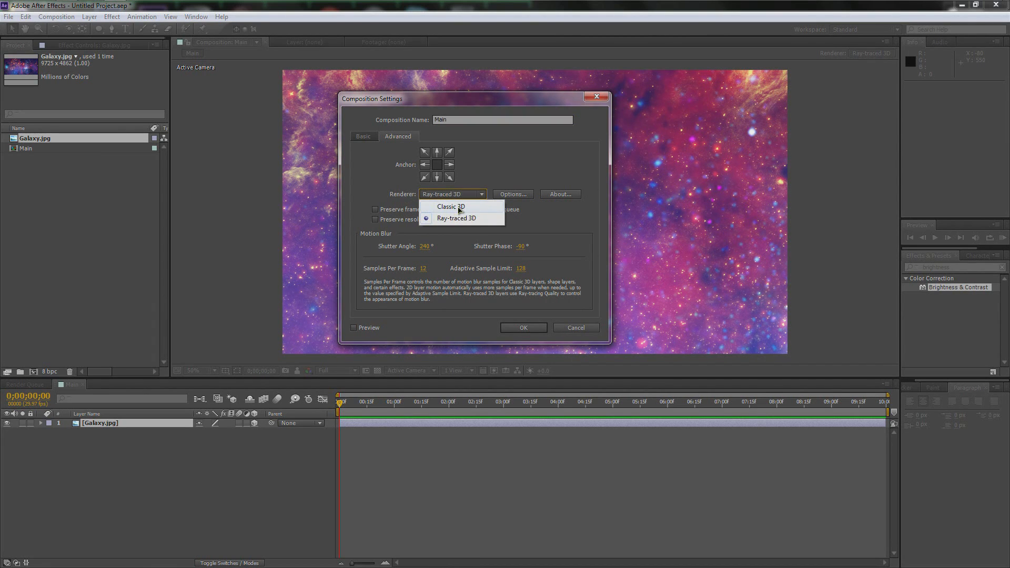
pyautogui.click(466, 196)
pyautogui.click(466, 196)
pyautogui.click(471, 196)
pyautogui.click(514, 195)
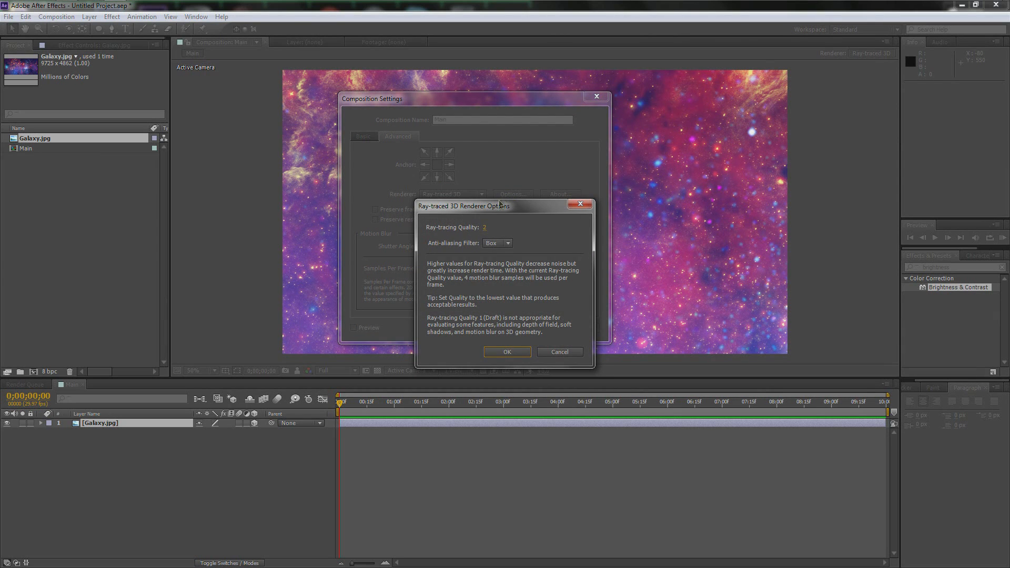
pyautogui.click(497, 243)
pyautogui.click(504, 267)
pyautogui.click(484, 227)
pyautogui.write('1')
pyautogui.click(506, 352)
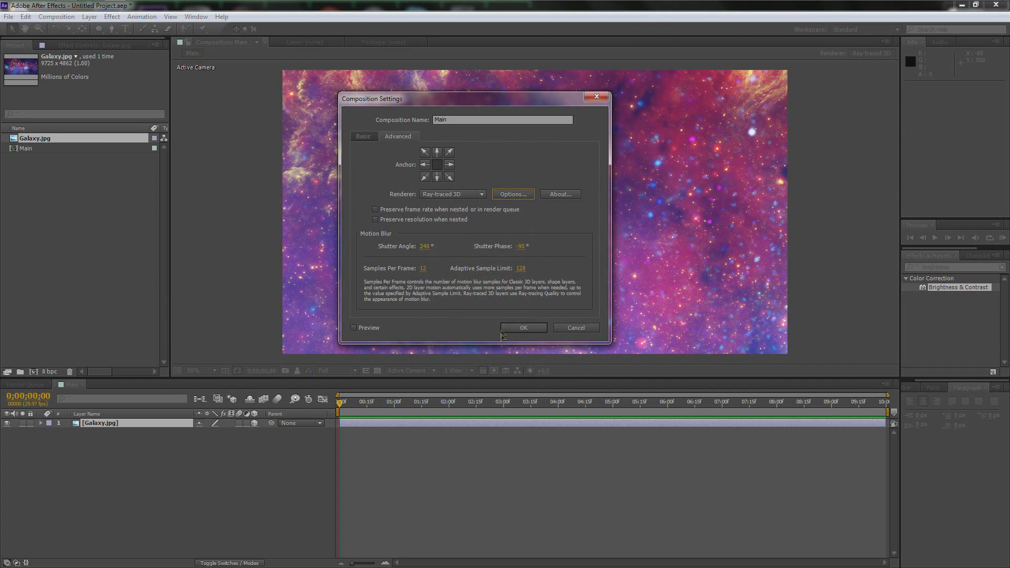
pyautogui.click(514, 327)
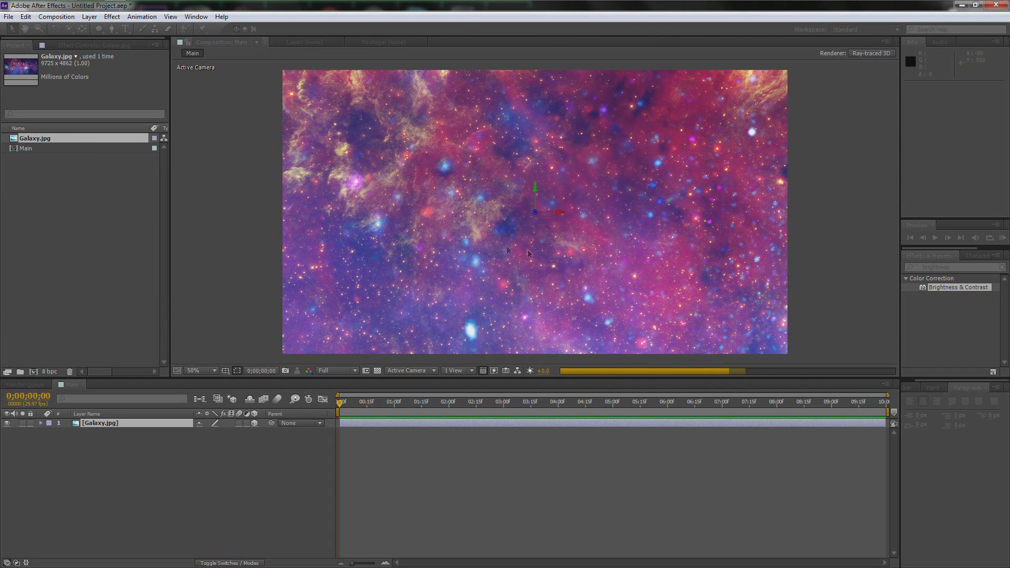
# Lower the composition's preview resolution to Third.
pyautogui.click(335, 370)
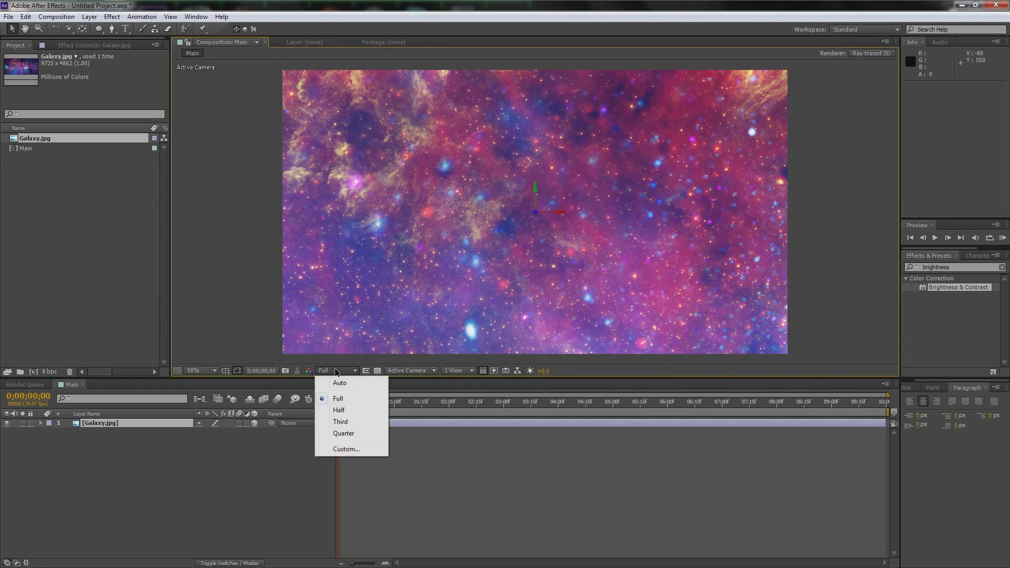
pyautogui.click(260, 326)
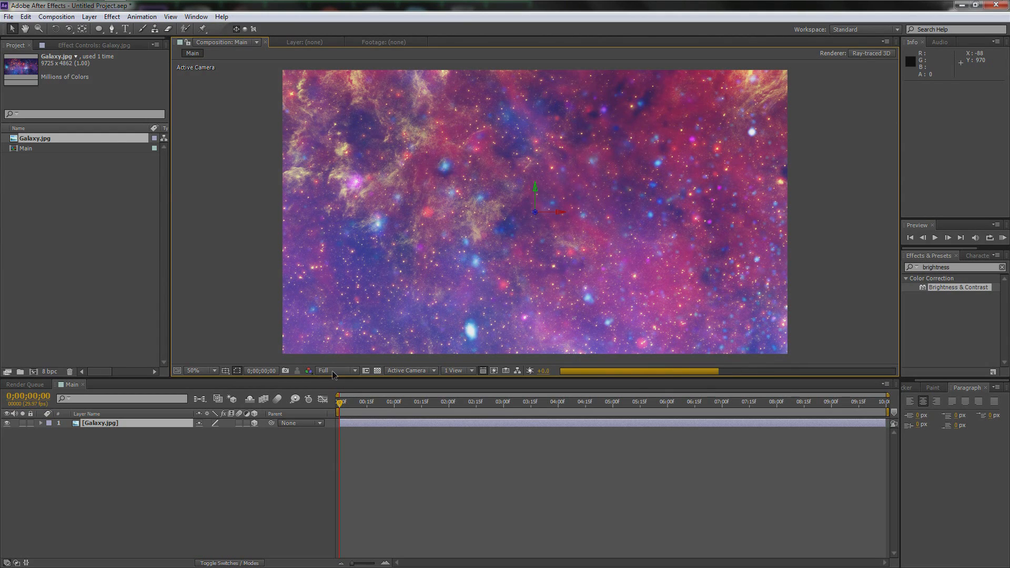
pyautogui.click(326, 371)
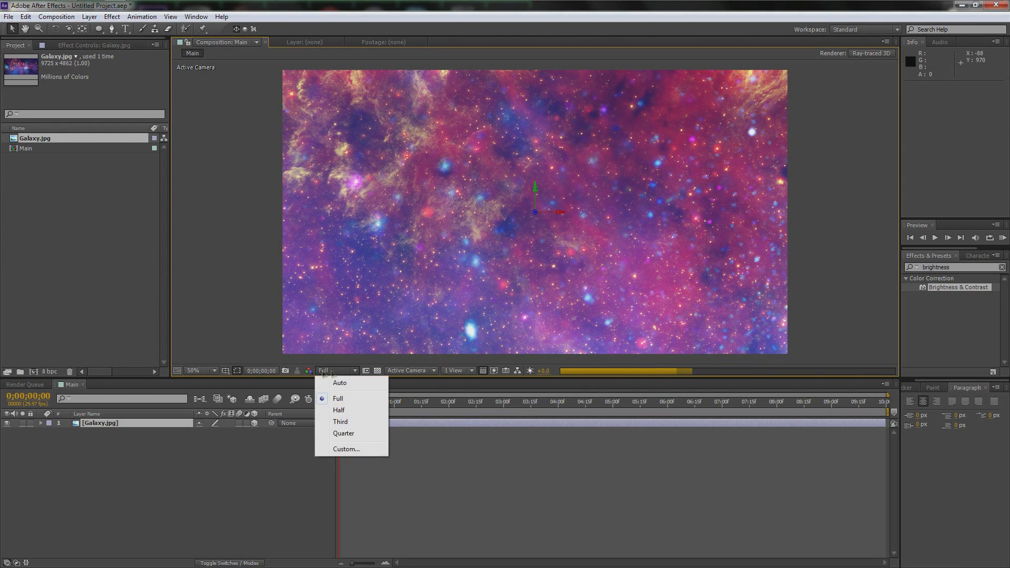
pyautogui.click(344, 423)
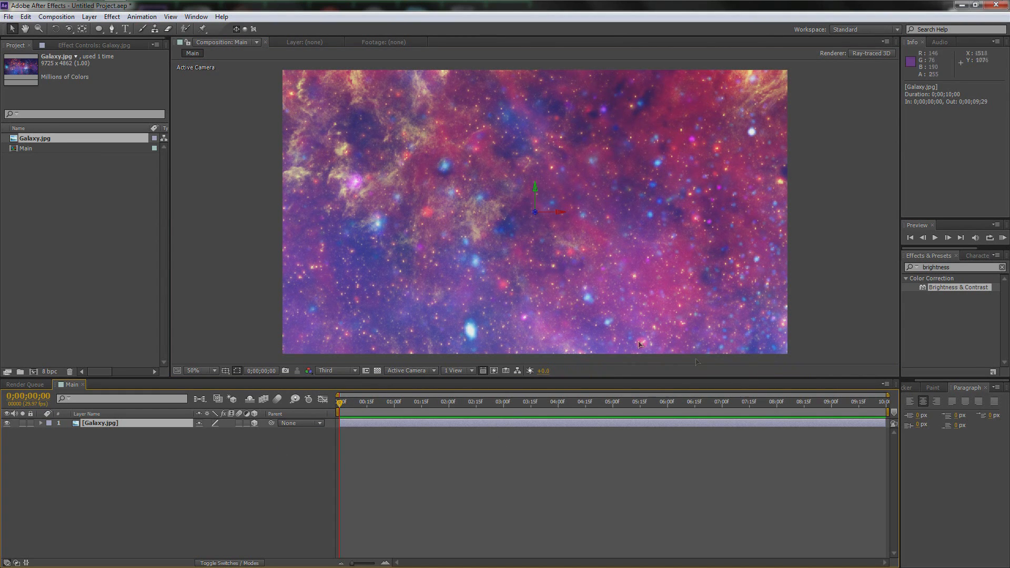
# Turn the Galaxy.jpg layer into an environment layer.
pyautogui.rightClick(111, 428)
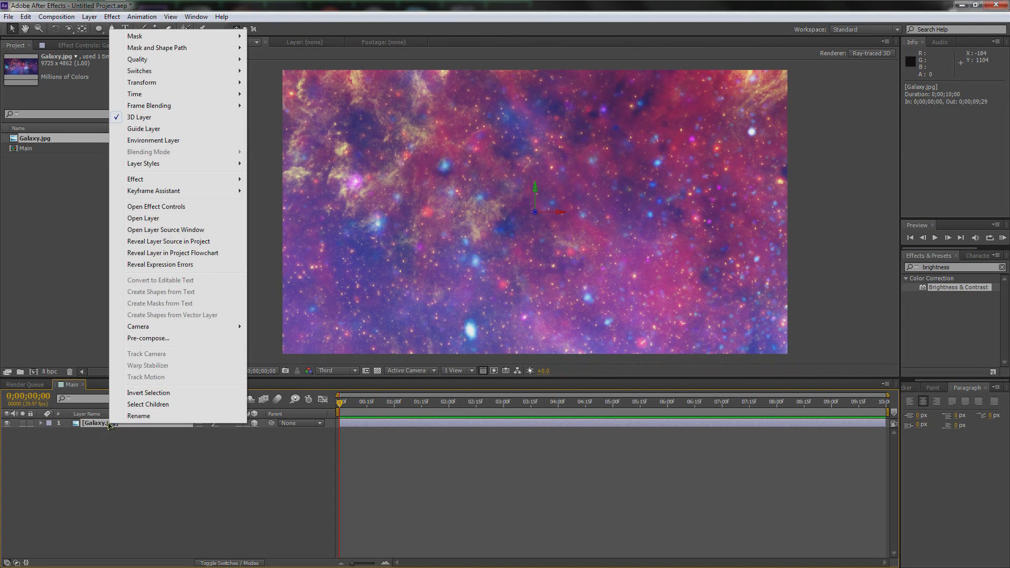
pyautogui.click(166, 141)
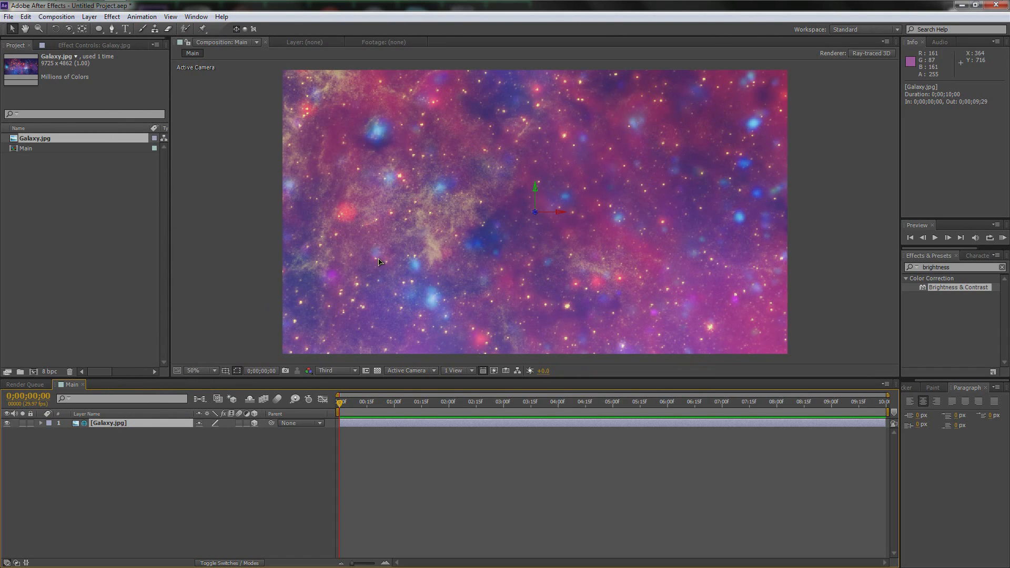
pyautogui.press(',')
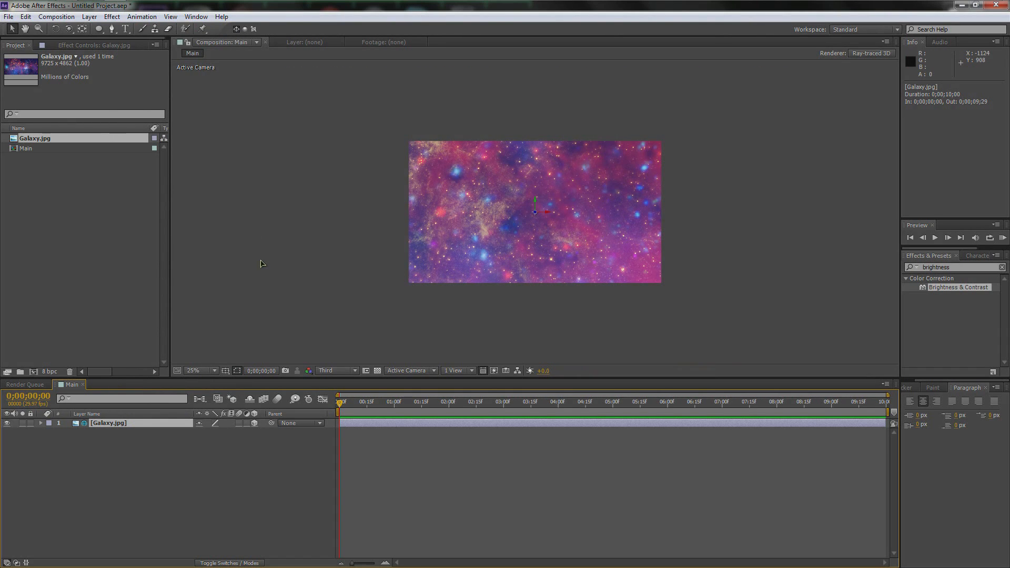
pyautogui.press('.')
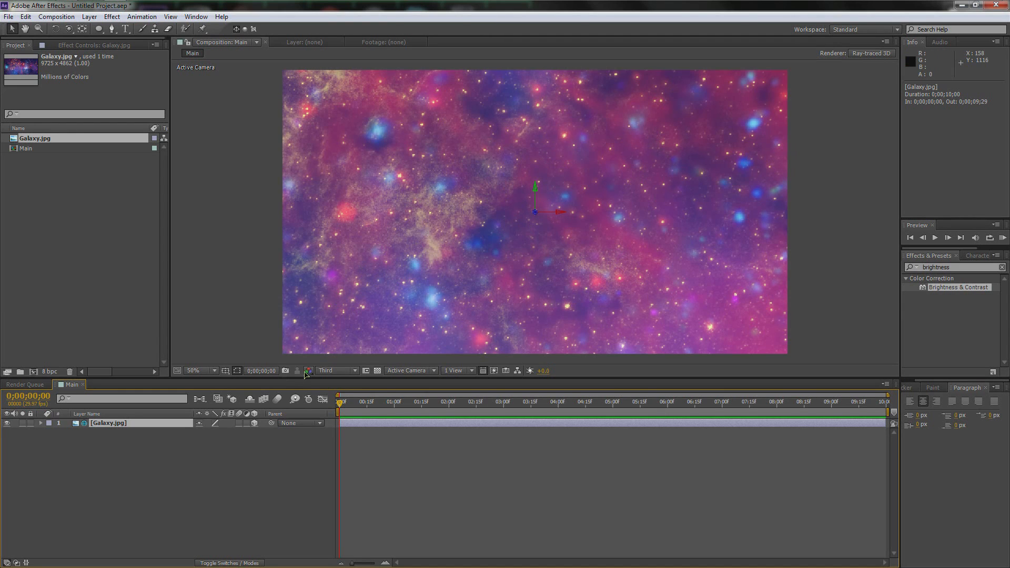
# Add a two-node camera to the composition with the Custom preset, a 75° angle of view and depth of field off.
pyautogui.rightClick(109, 453)
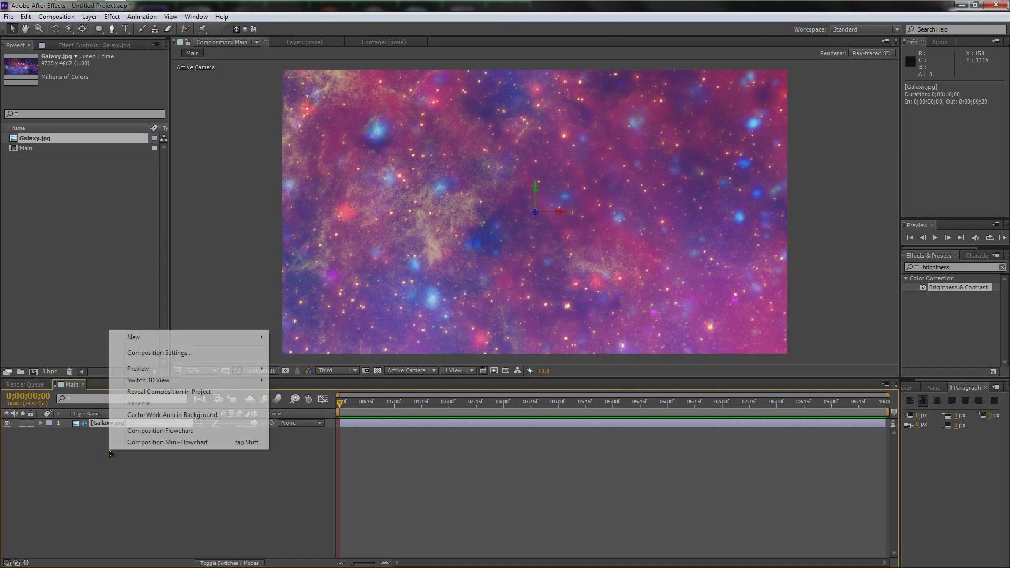
pyautogui.moveTo(153, 337)
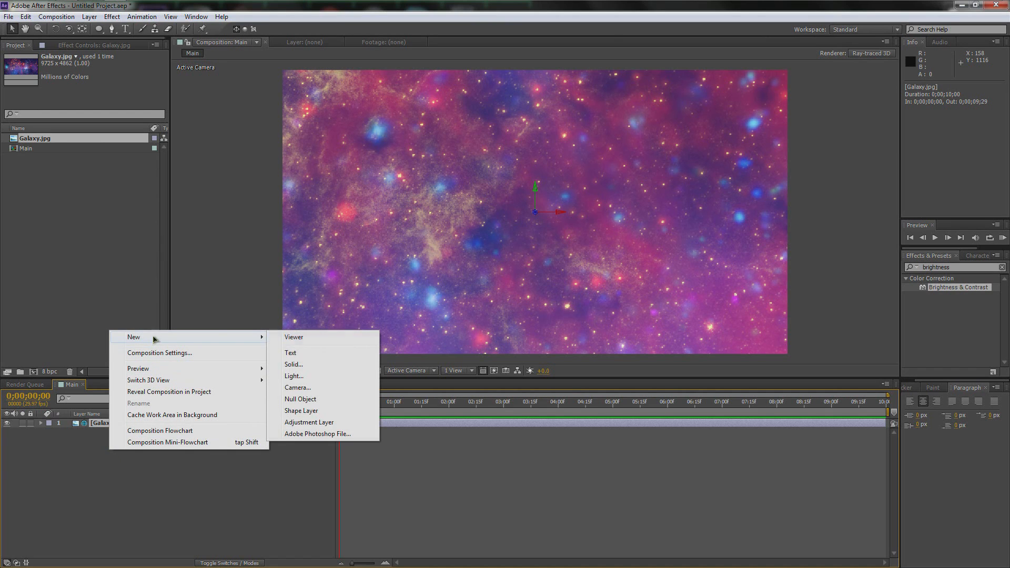
pyautogui.click(311, 388)
pyautogui.click(580, 190)
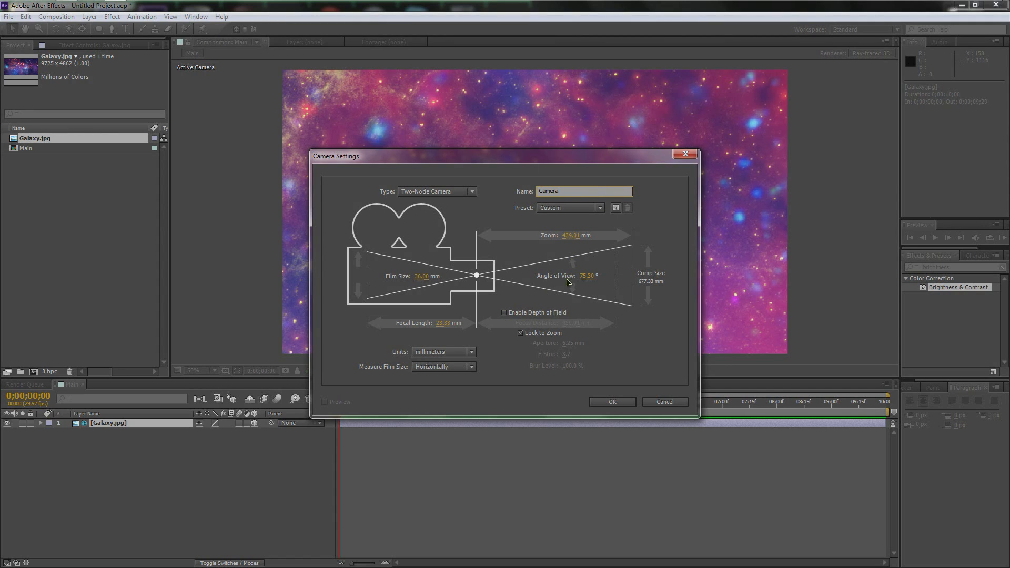
pyautogui.click(573, 210)
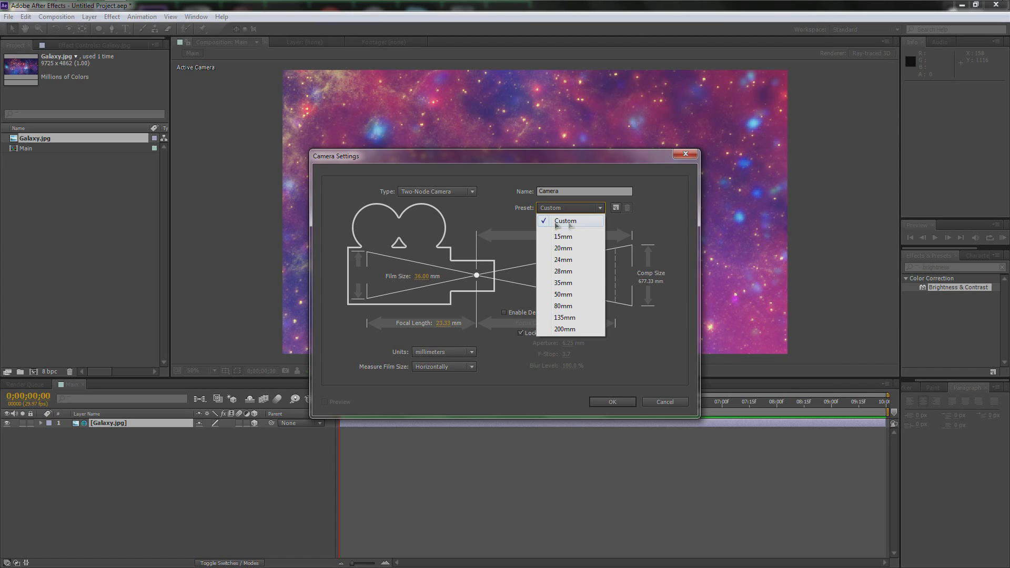
pyautogui.click(653, 200)
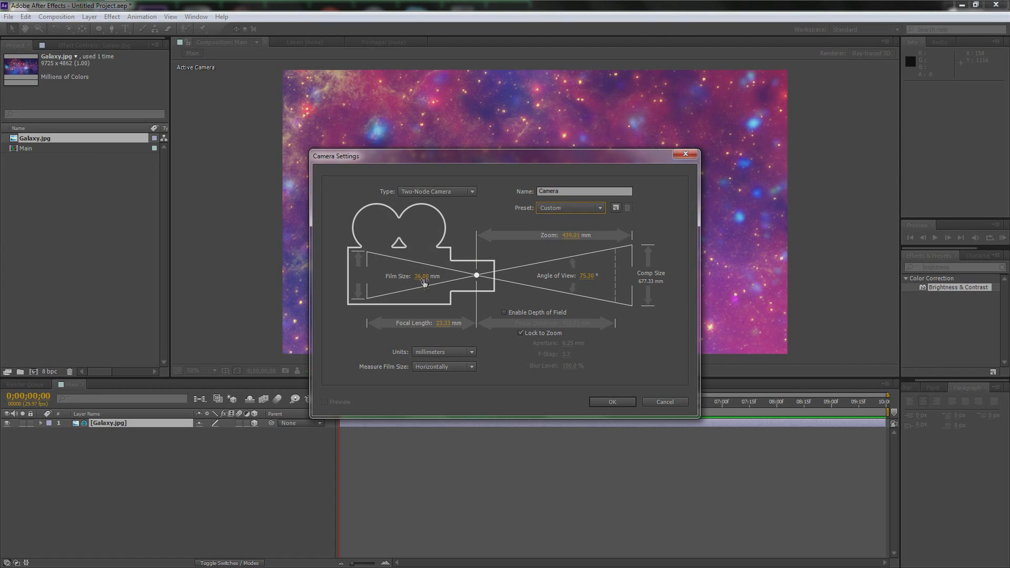
pyautogui.click(437, 193)
pyautogui.click(479, 181)
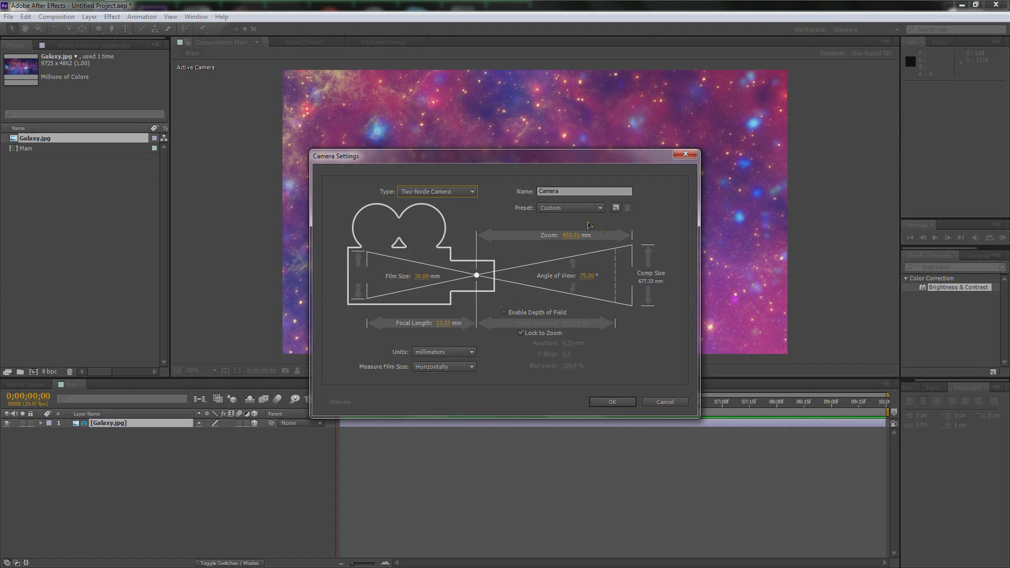
pyautogui.click(579, 207)
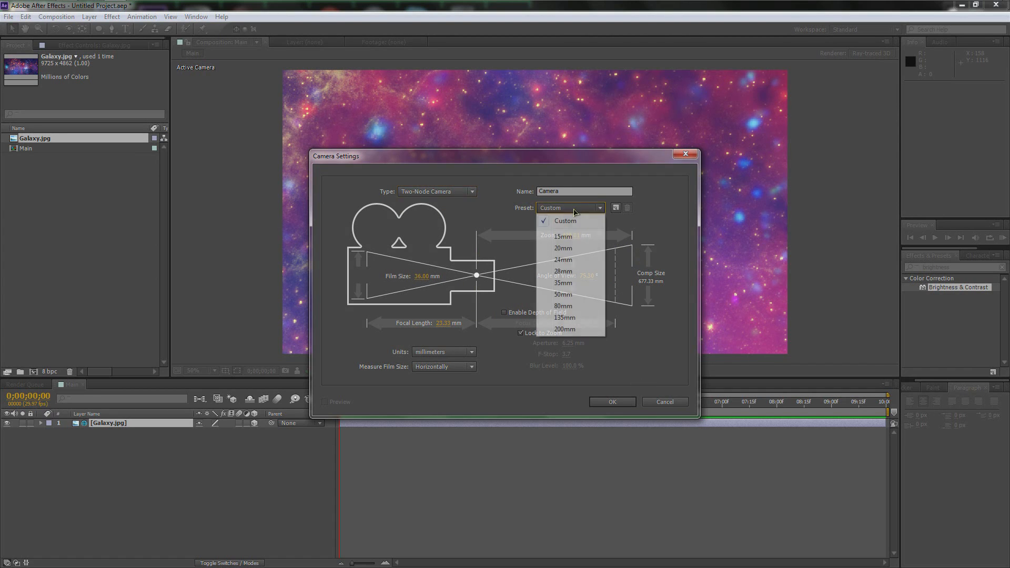
pyautogui.click(669, 209)
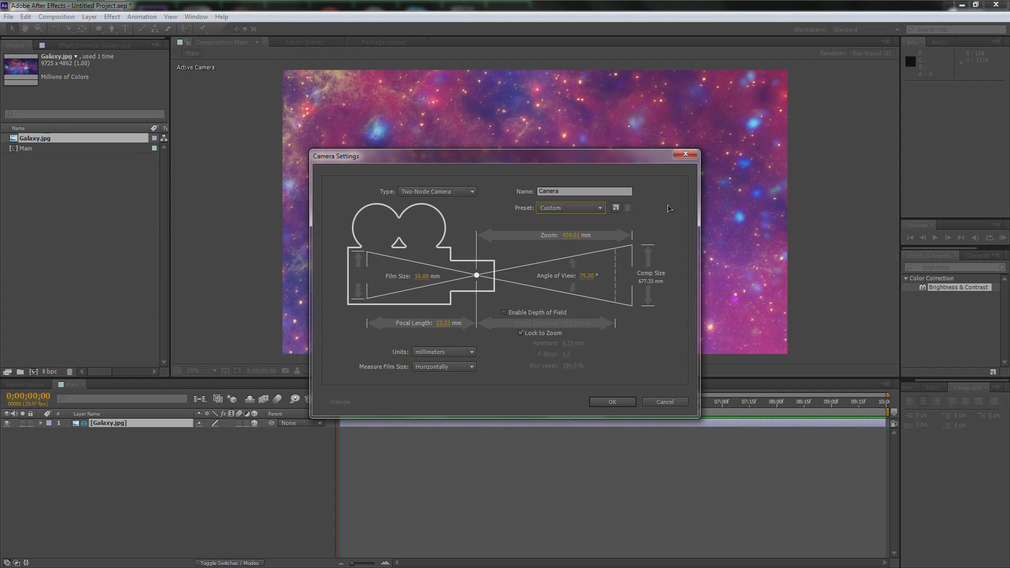
pyautogui.click(614, 402)
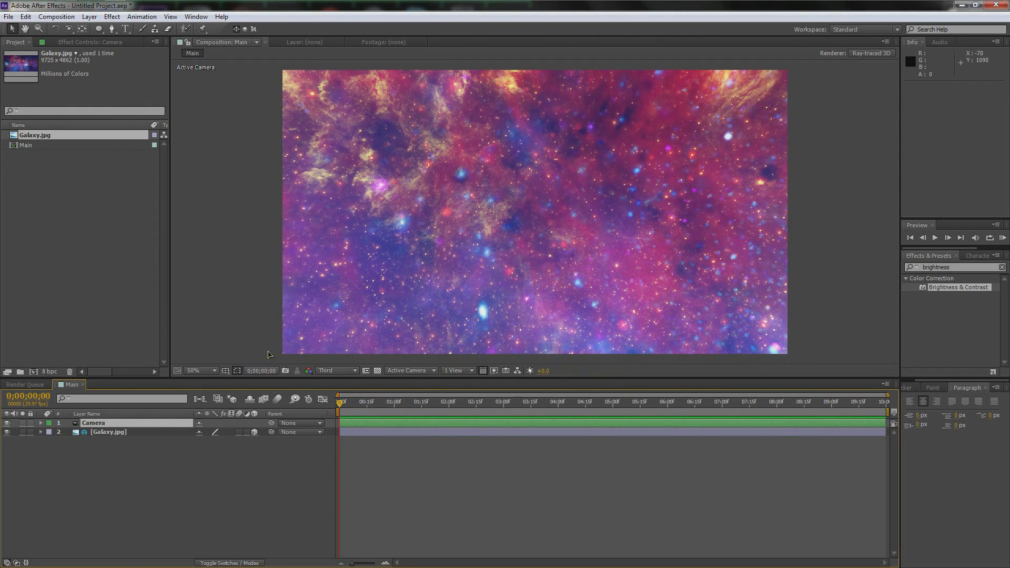
# Create a new text layer containing a three-letter first name.
pyautogui.click(157, 485)
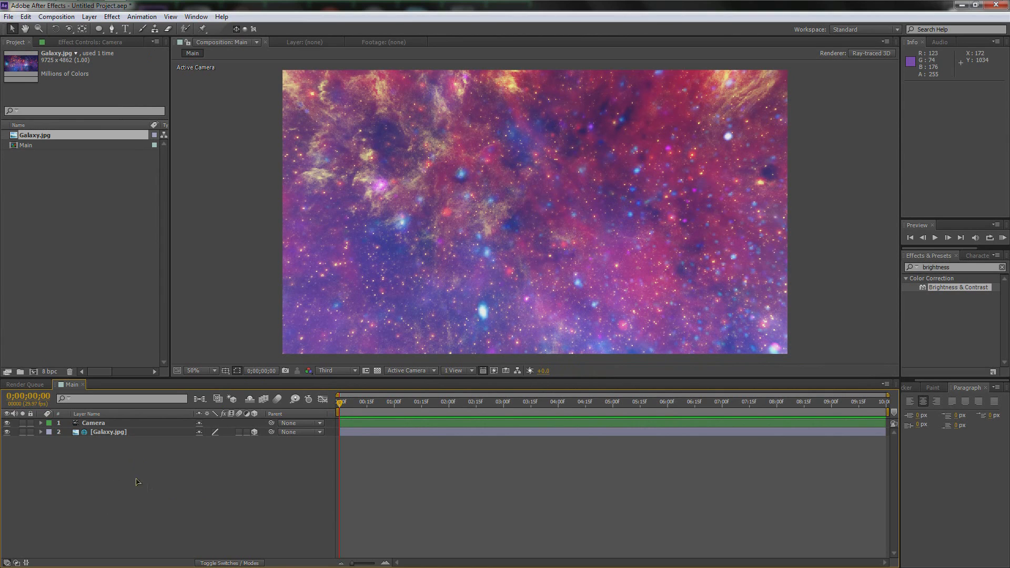
pyautogui.rightClick(157, 477)
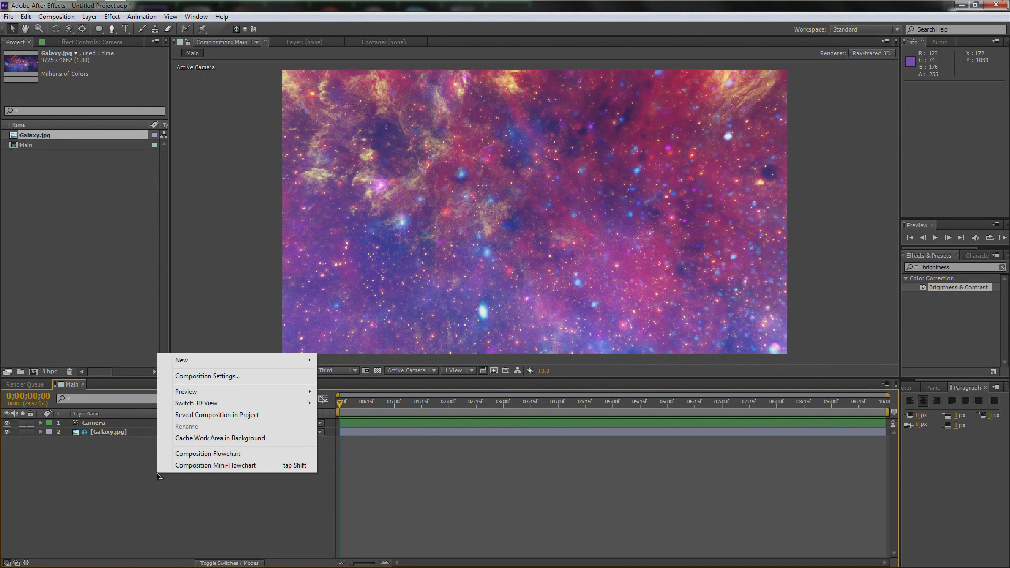
pyautogui.moveTo(191, 360)
pyautogui.click(338, 377)
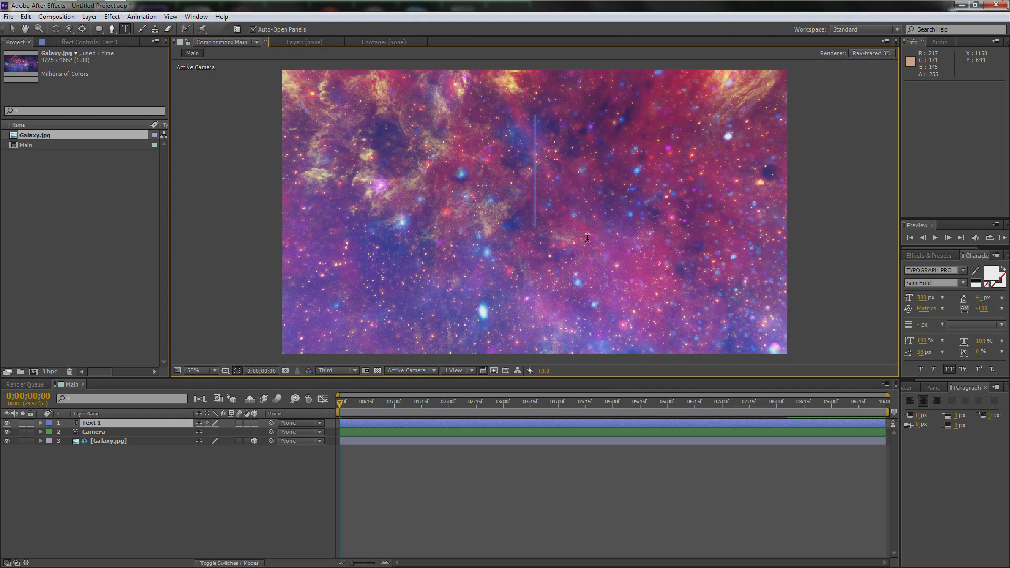
pyautogui.write('SPACE')
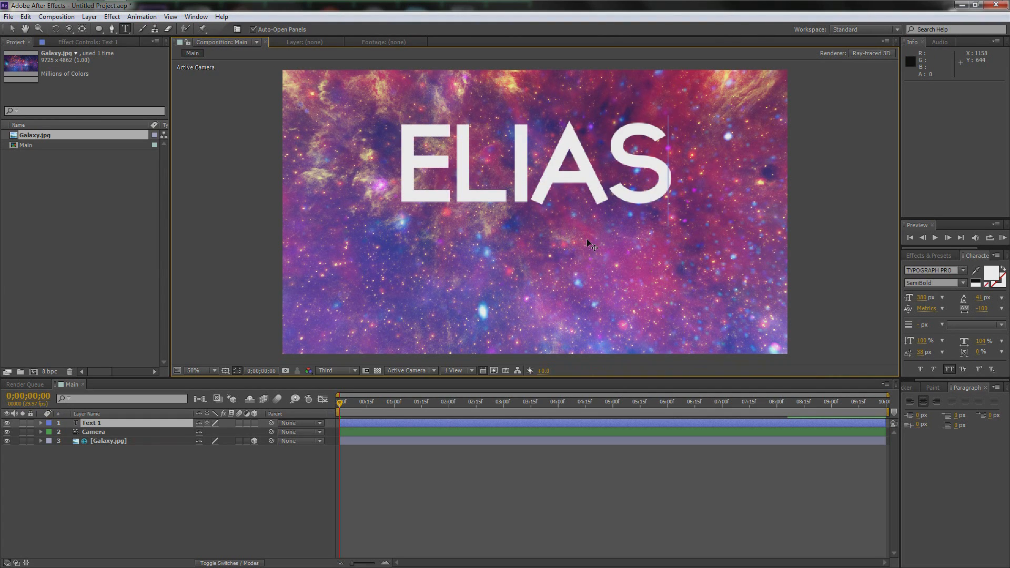
pyautogui.press('Left')
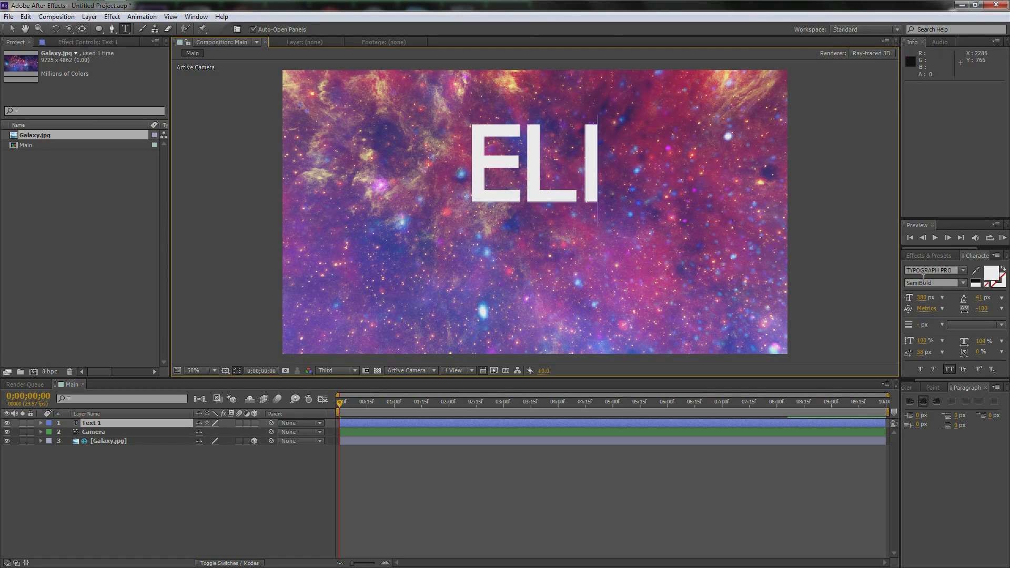
# Enlarge all characters of the text to a font size of 577 px and finish editing the text.
pyautogui.click(529, 170)
pyautogui.moveTo(526, 161); pyautogui.dragTo(571, 162)
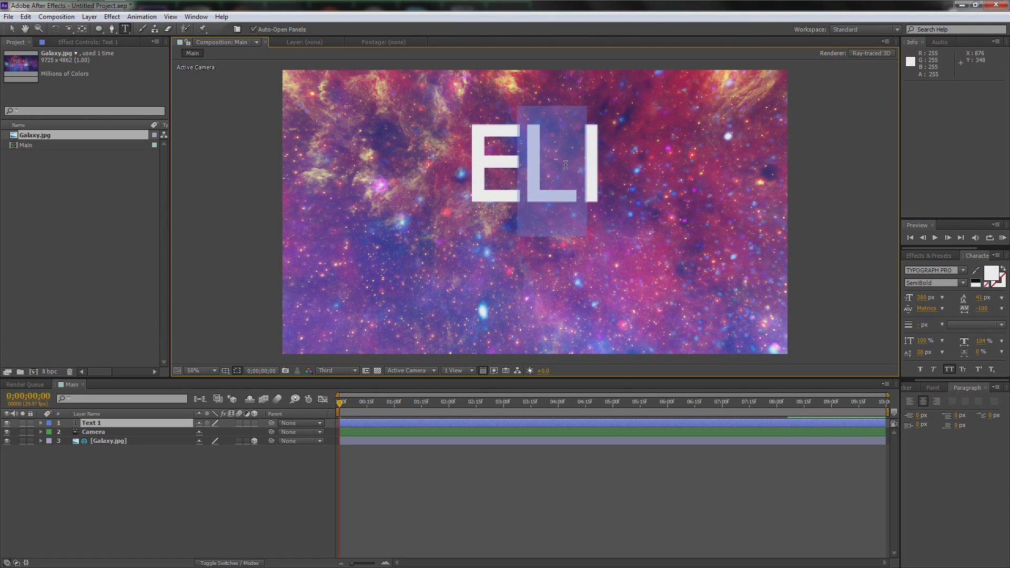
pyautogui.click(481, 165)
pyautogui.moveTo(482, 164); pyautogui.dragTo(613, 171)
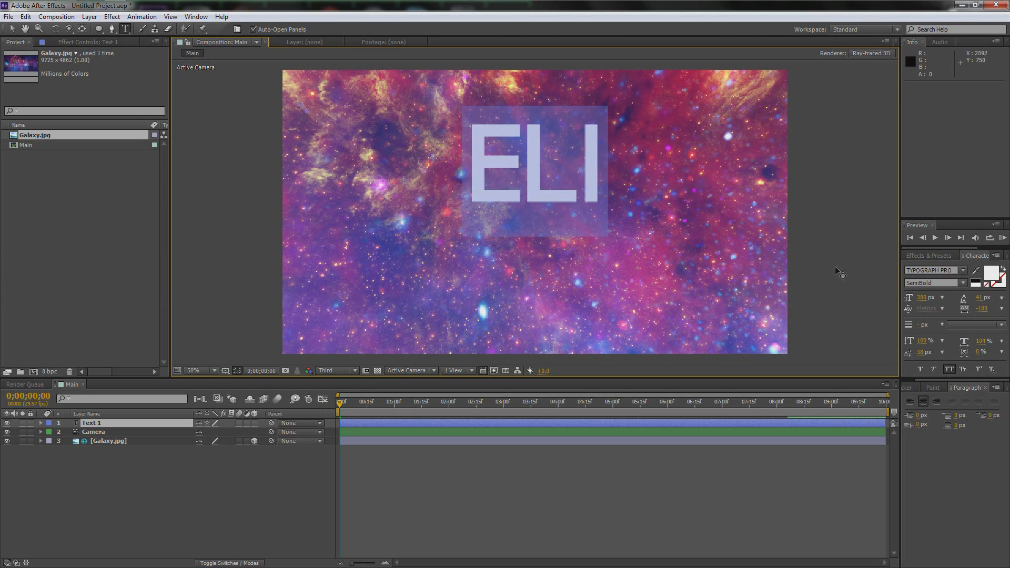
pyautogui.click(945, 272)
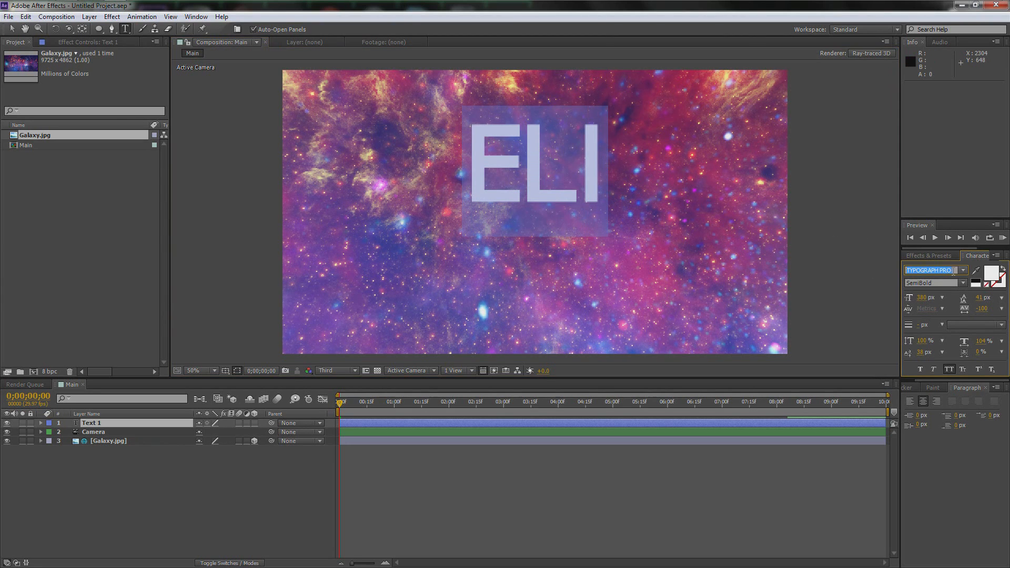
pyautogui.moveTo(922, 298); pyautogui.dragTo(1008, 300)
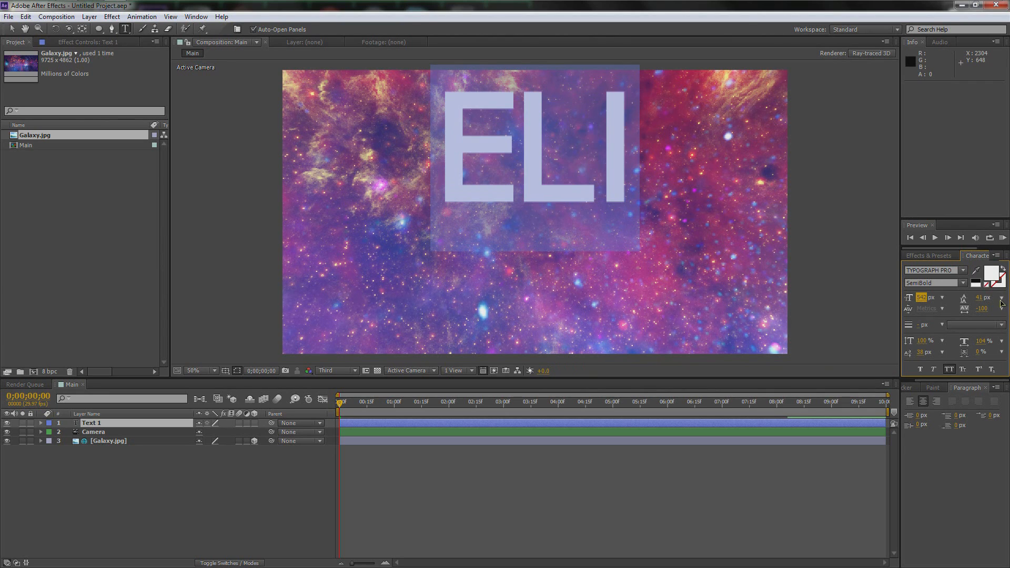
pyautogui.moveTo(921, 299); pyautogui.dragTo(935, 299)
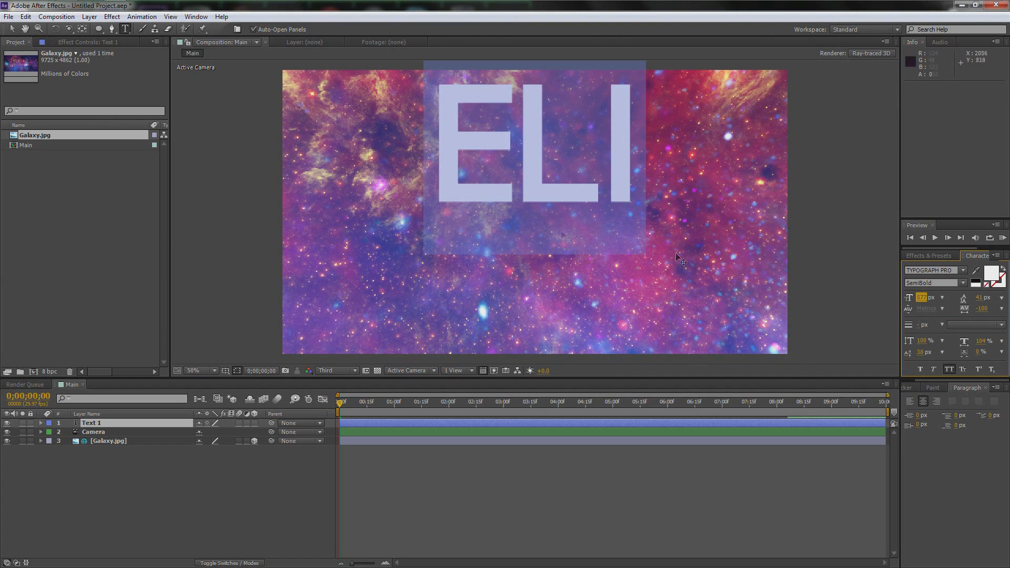
pyautogui.click(119, 424)
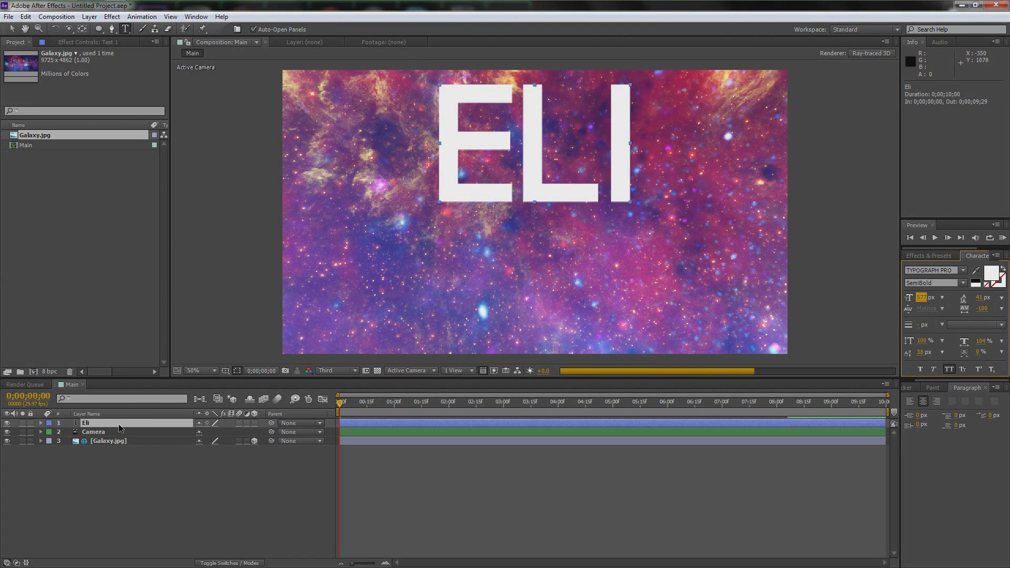
# Move the text layer down to position 960, 779 and make it a 3D layer.
pyautogui.click(41, 423)
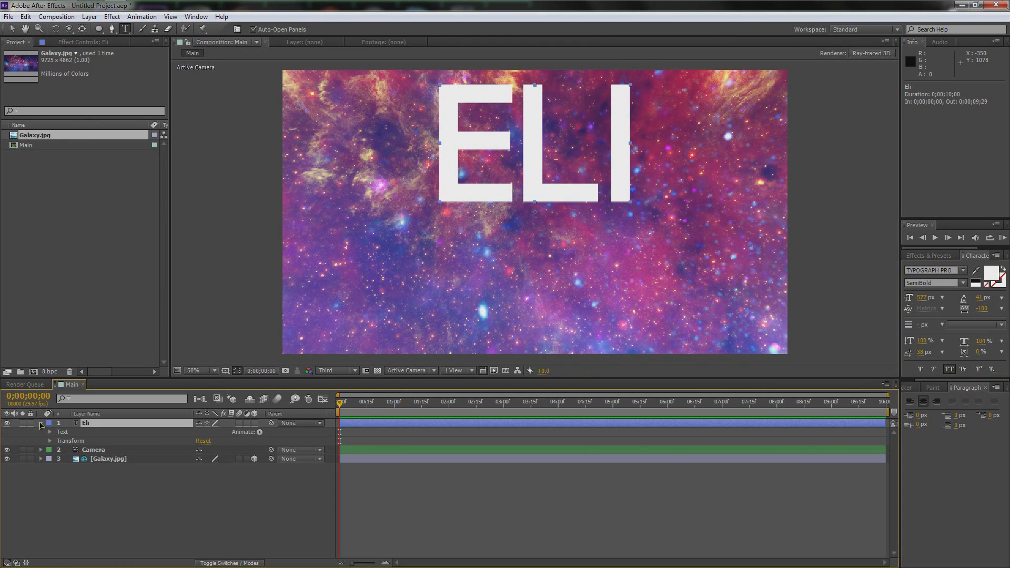
pyautogui.click(50, 441)
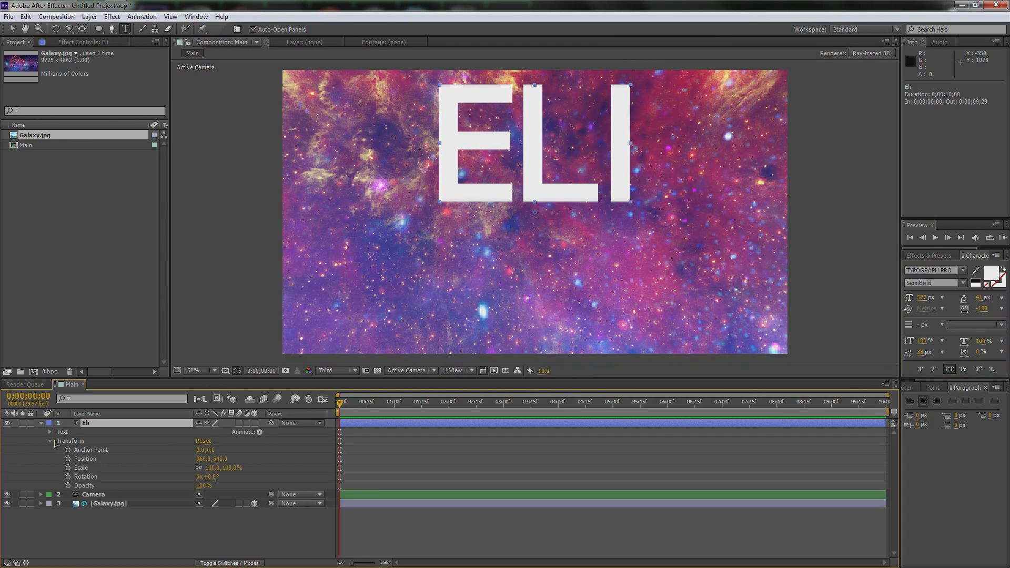
pyautogui.moveTo(205, 460); pyautogui.dragTo(211, 463)
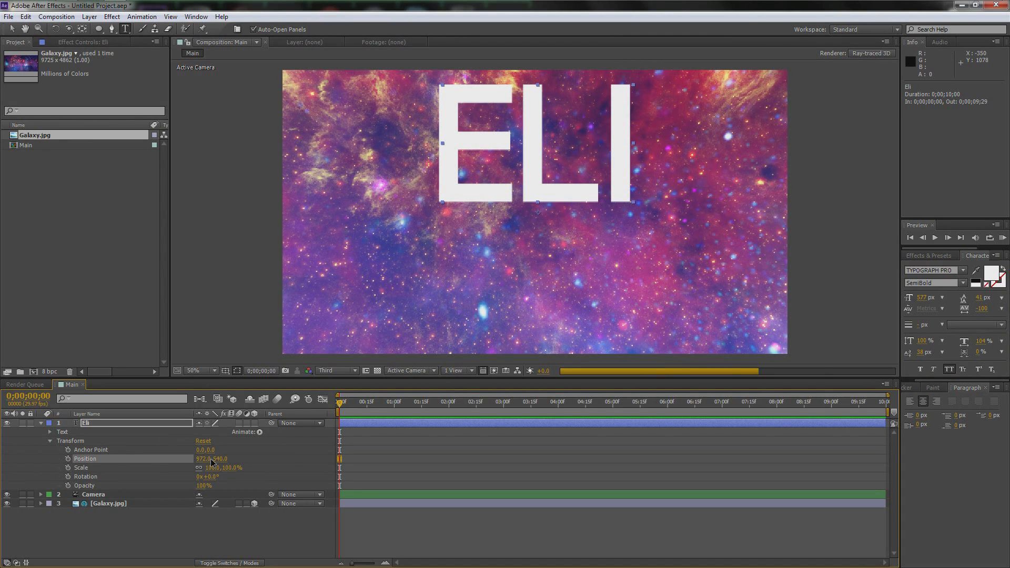
pyautogui.hotkey('ctrl', 'z')
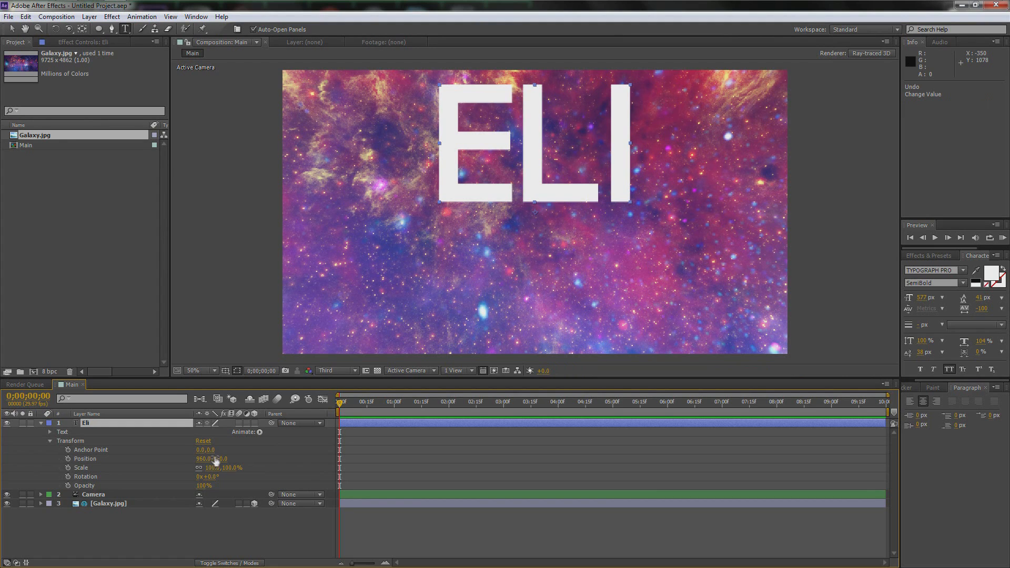
pyautogui.moveTo(219, 462)
pyautogui.mouseDown()
pyautogui.moveTo(337, 463)
pyautogui.moveTo(215, 462)
pyautogui.mouseUp()
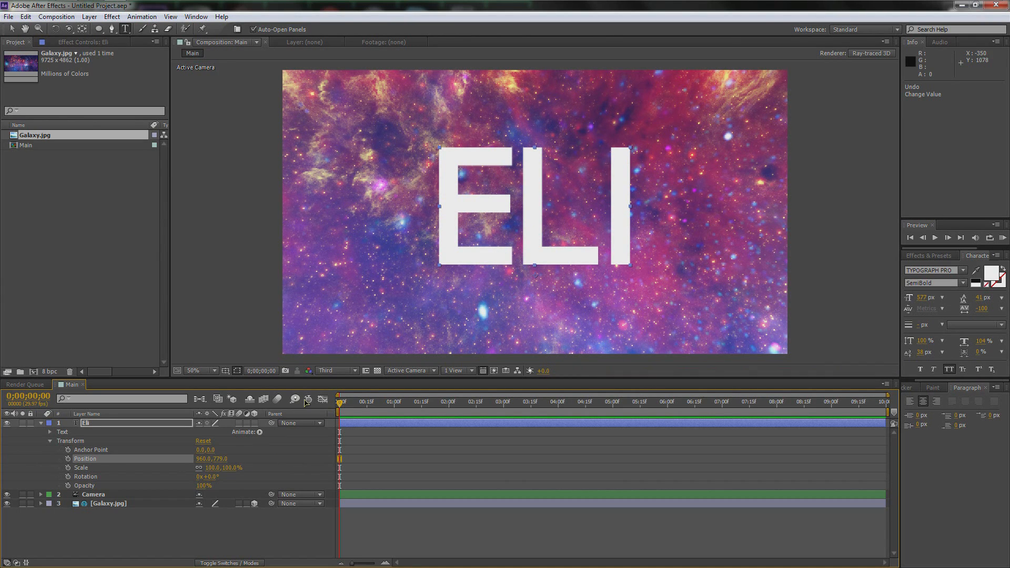
pyautogui.click(133, 530)
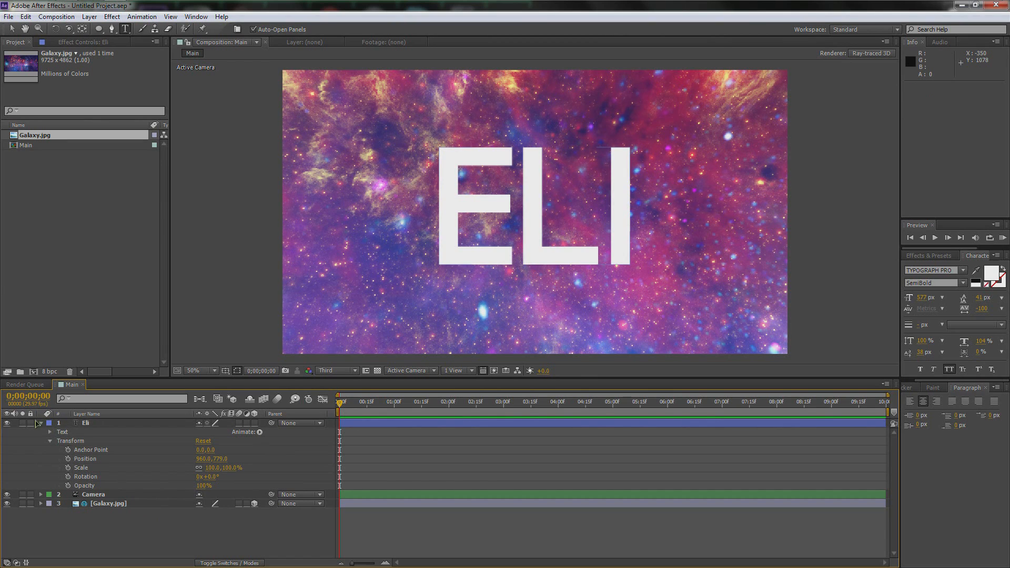
pyautogui.click(41, 423)
pyautogui.click(11, 28)
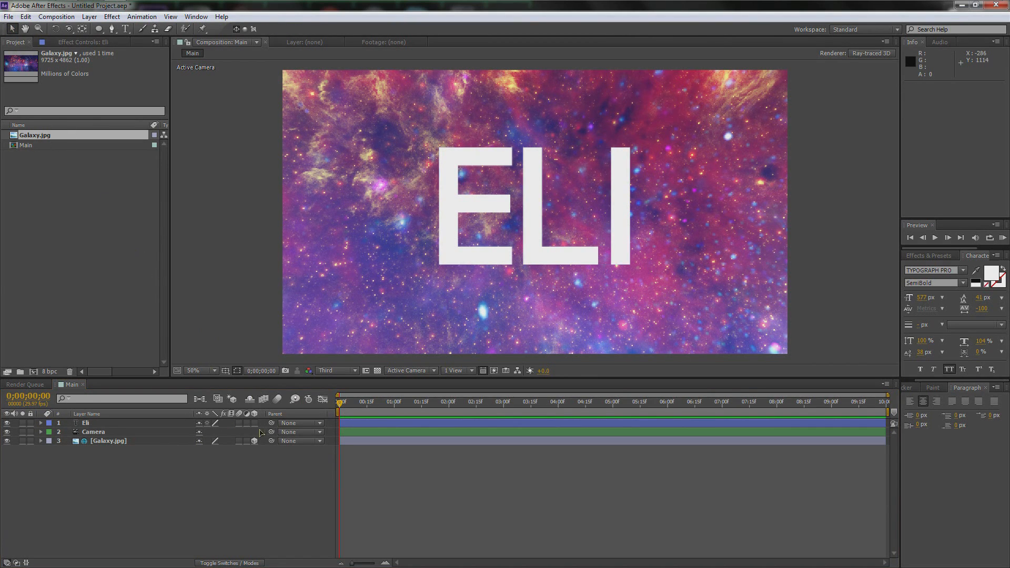
pyautogui.click(254, 423)
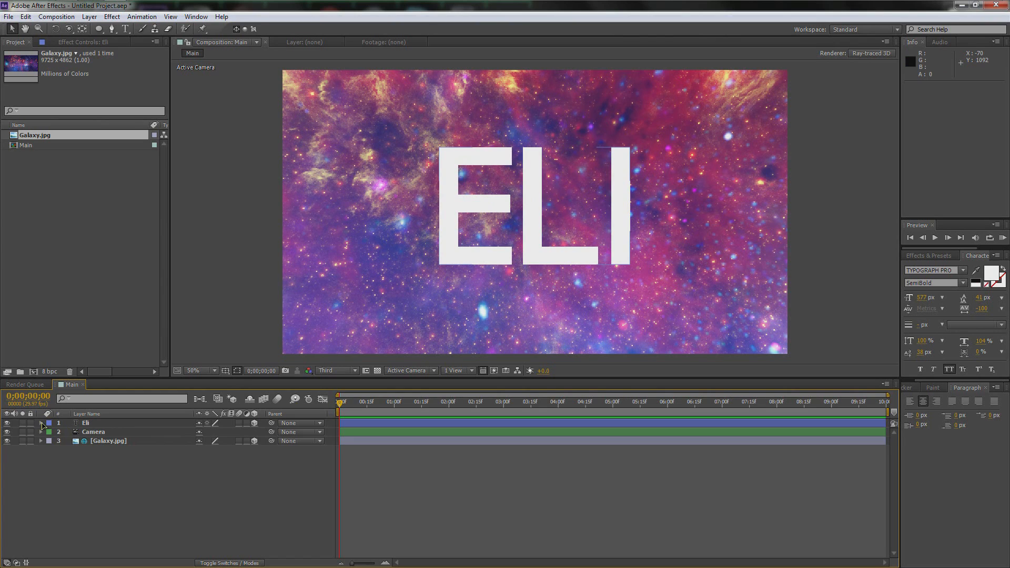
# Give the text a Convex bevel with a bevel depth of 4.4 and an extrusion depth of 10.
pyautogui.click(41, 424)
pyautogui.click(50, 441)
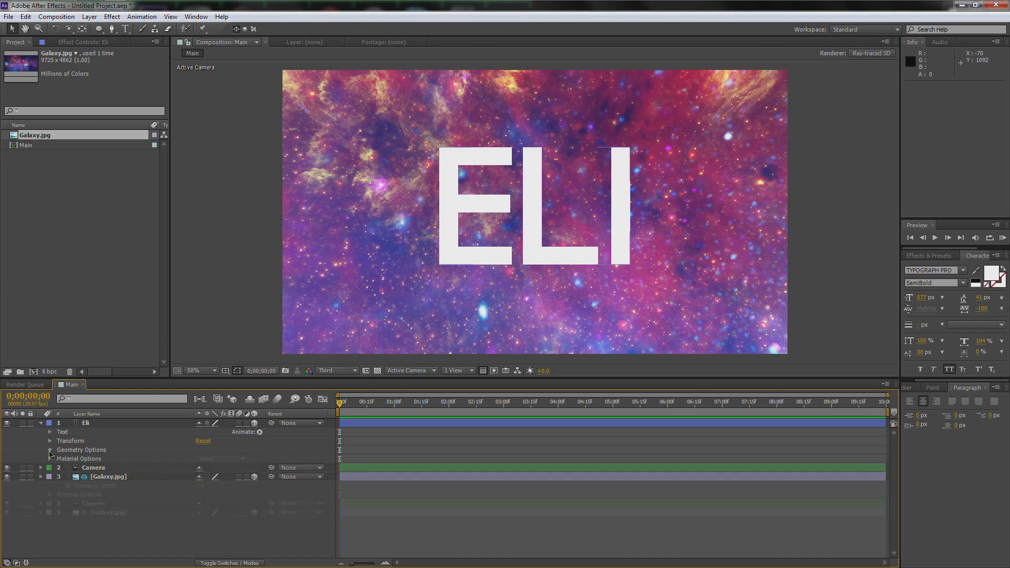
pyautogui.click(50, 450)
pyautogui.click(209, 460)
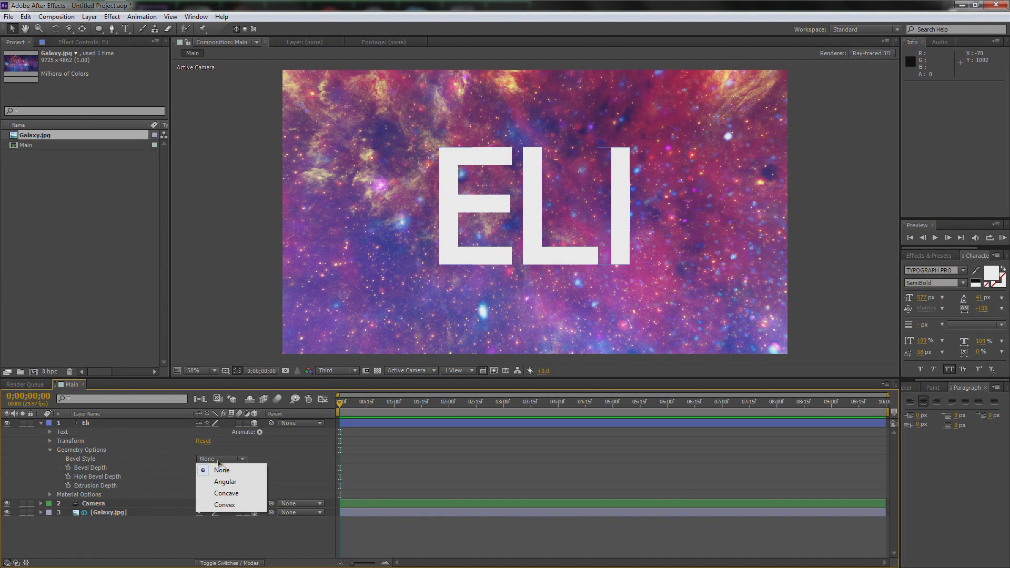
pyautogui.click(232, 506)
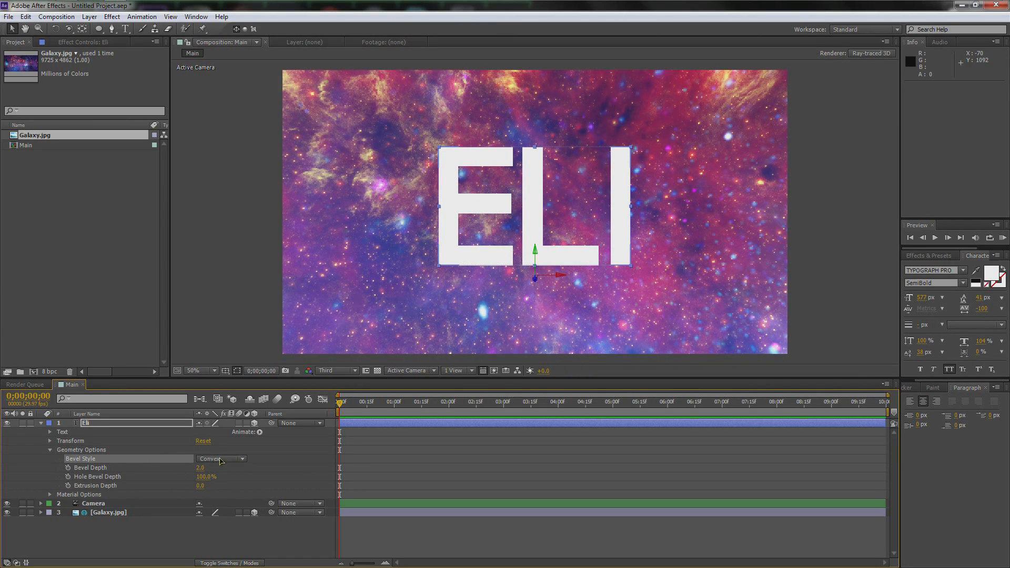
pyautogui.moveTo(202, 469)
pyautogui.mouseDown()
pyautogui.moveTo(218, 473)
pyautogui.moveTo(208, 486)
pyautogui.mouseUp()
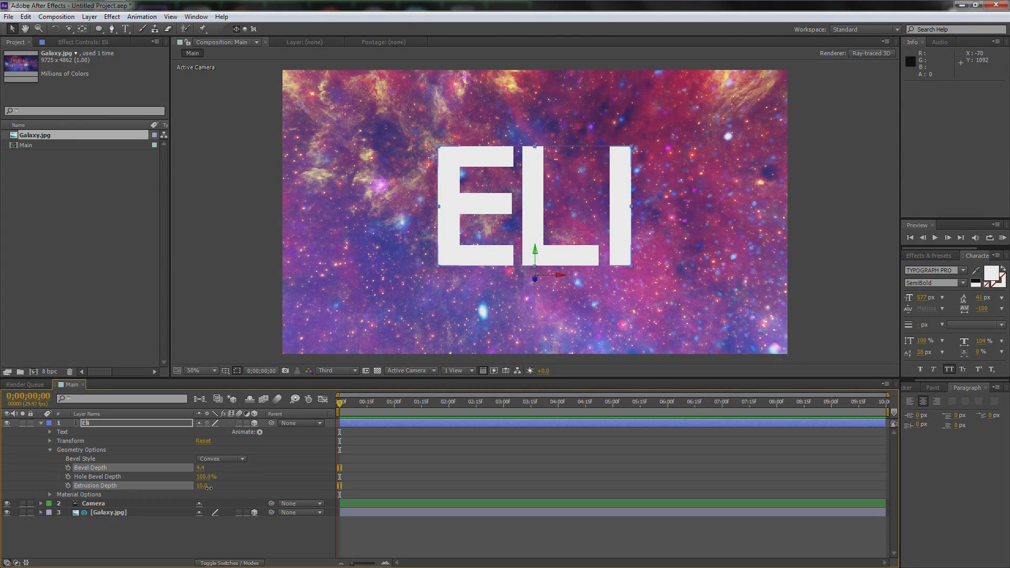
pyautogui.moveTo(209, 488); pyautogui.dragTo(211, 489)
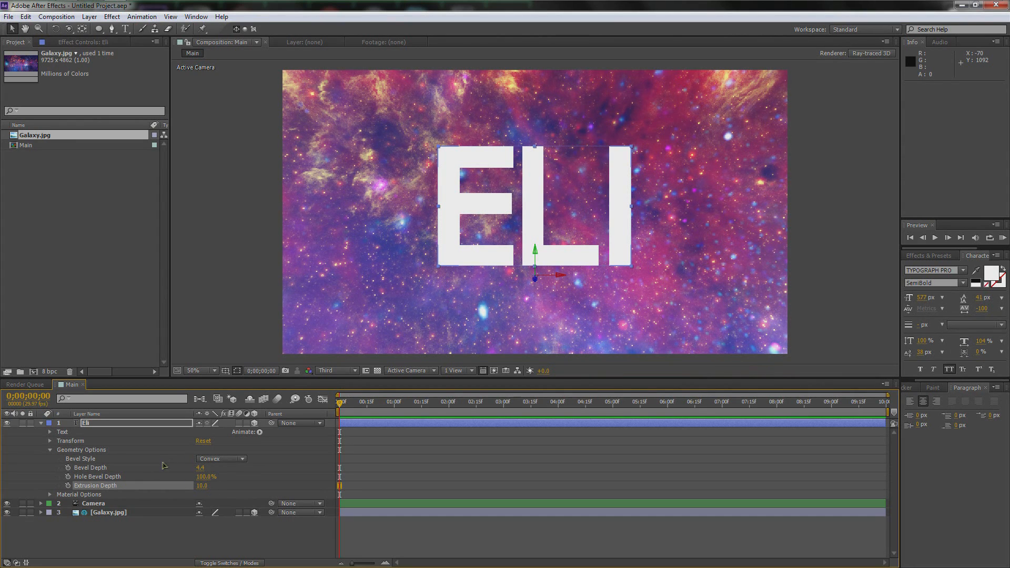
# Set the text layer's material to Metal 20%, Reflection Intensity 12% and Reflection Sharpness 0%.
pyautogui.click(50, 495)
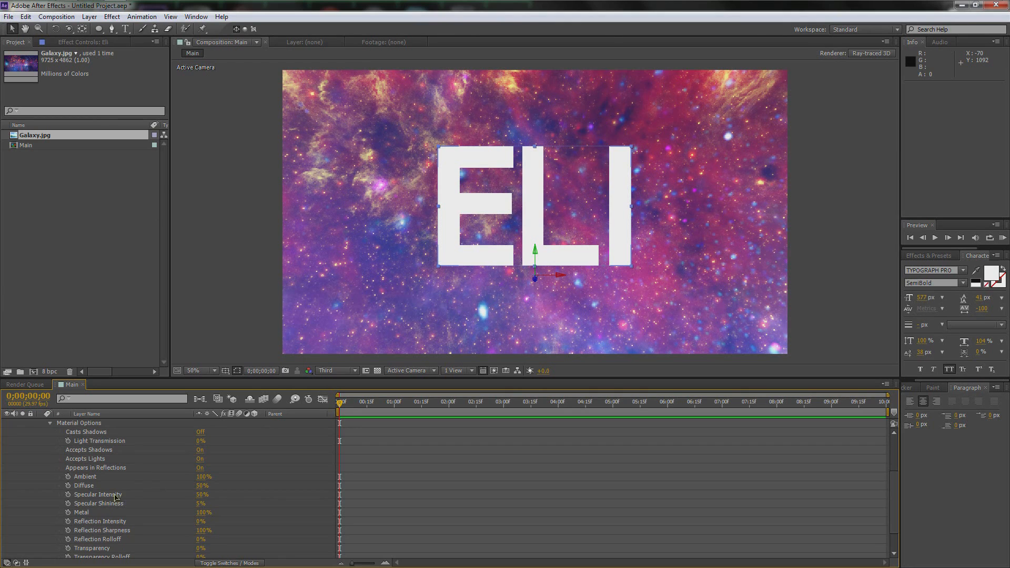
pyautogui.scroll(-1, 121, 497)
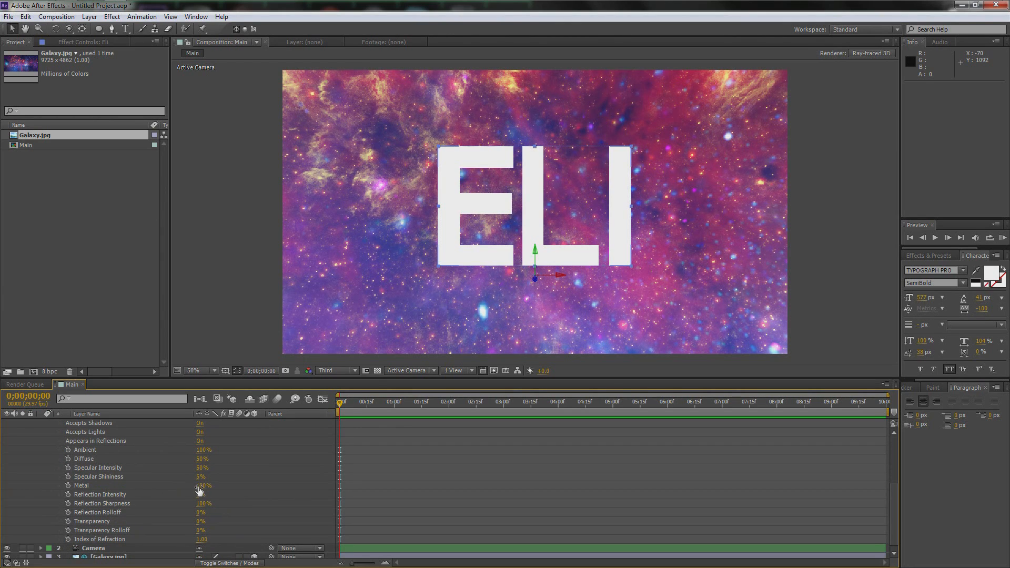
pyautogui.moveTo(201, 486); pyautogui.dragTo(142, 490)
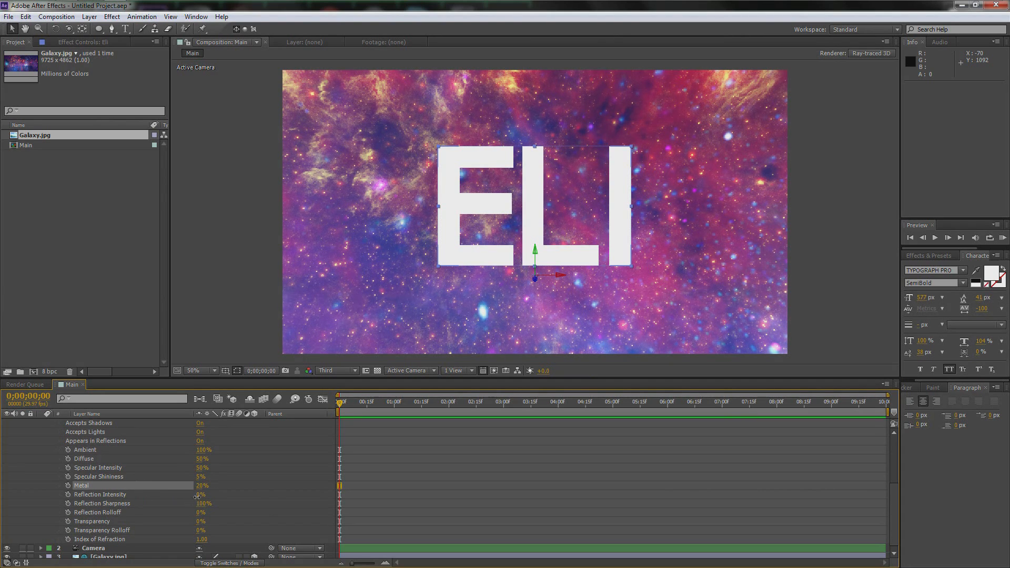
pyautogui.moveTo(199, 496); pyautogui.dragTo(200, 496)
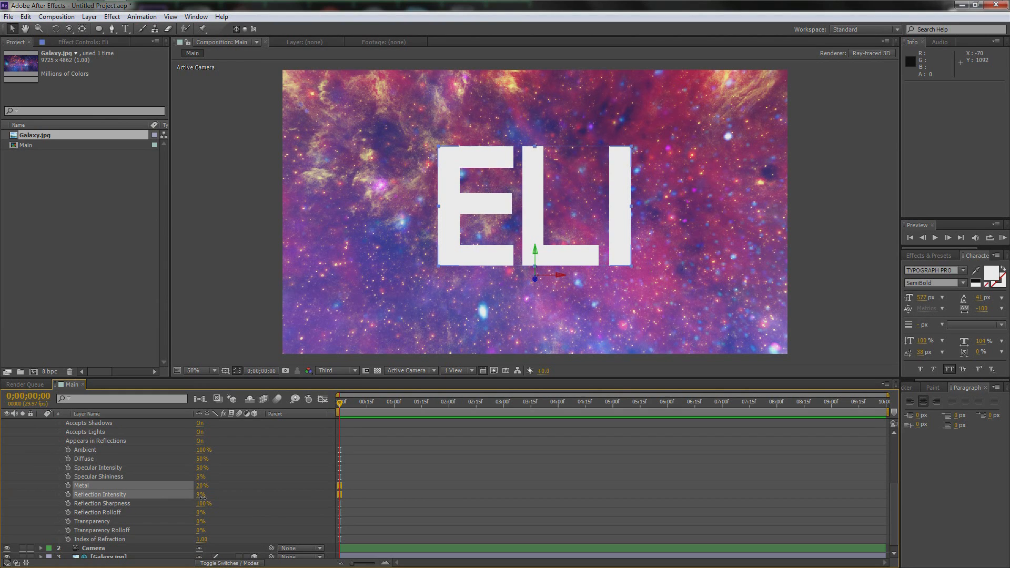
pyautogui.click(204, 497)
pyautogui.moveTo(203, 504); pyautogui.dragTo(137, 504)
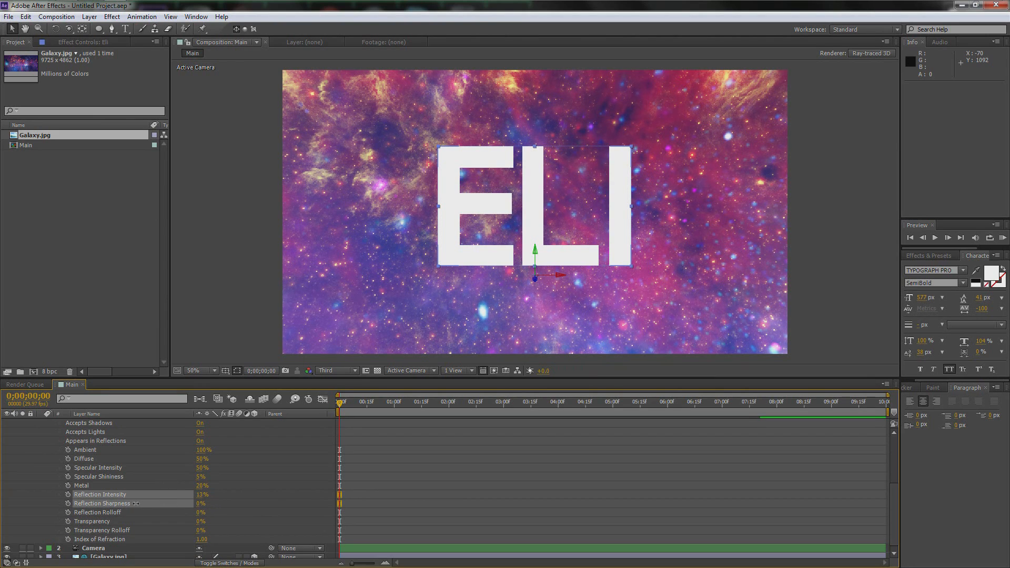
pyautogui.click(91, 505)
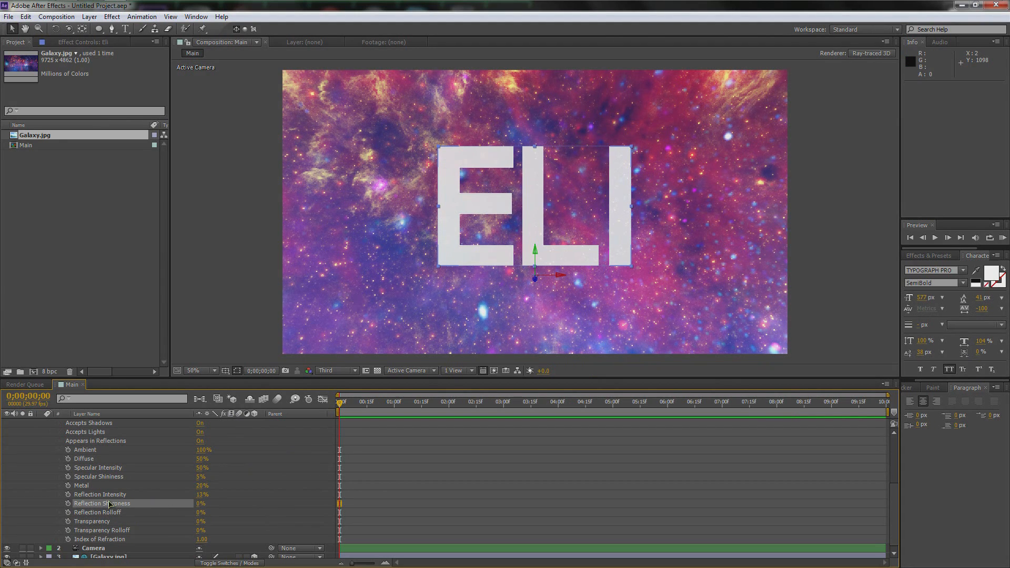
# Set the text material's Transparency to 98% and its Transparency Rolloff to 95%.
pyautogui.moveTo(201, 522); pyautogui.dragTo(276, 523)
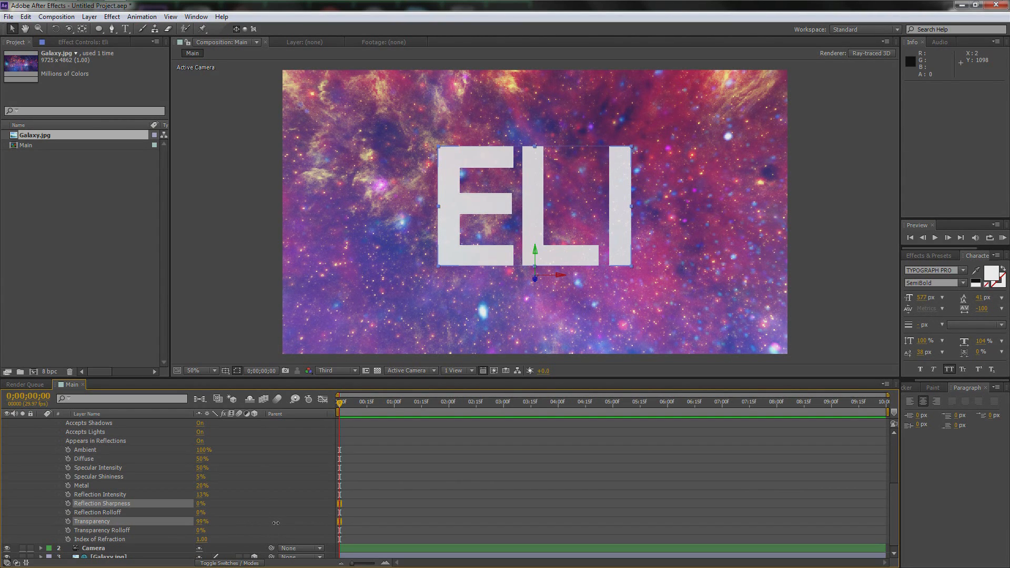
pyautogui.moveTo(276, 523); pyautogui.dragTo(275, 524)
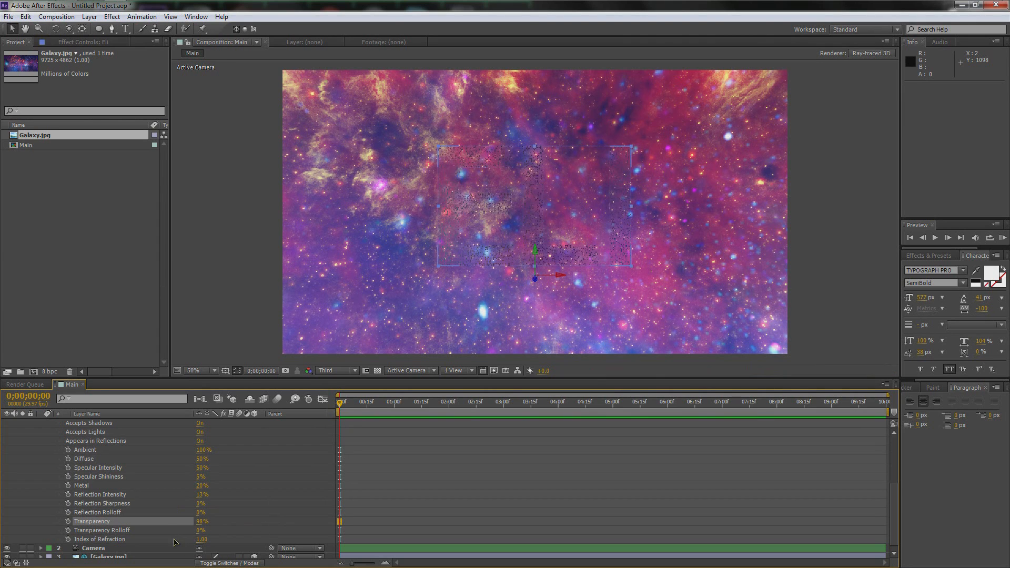
pyautogui.scroll(-1, 165, 523)
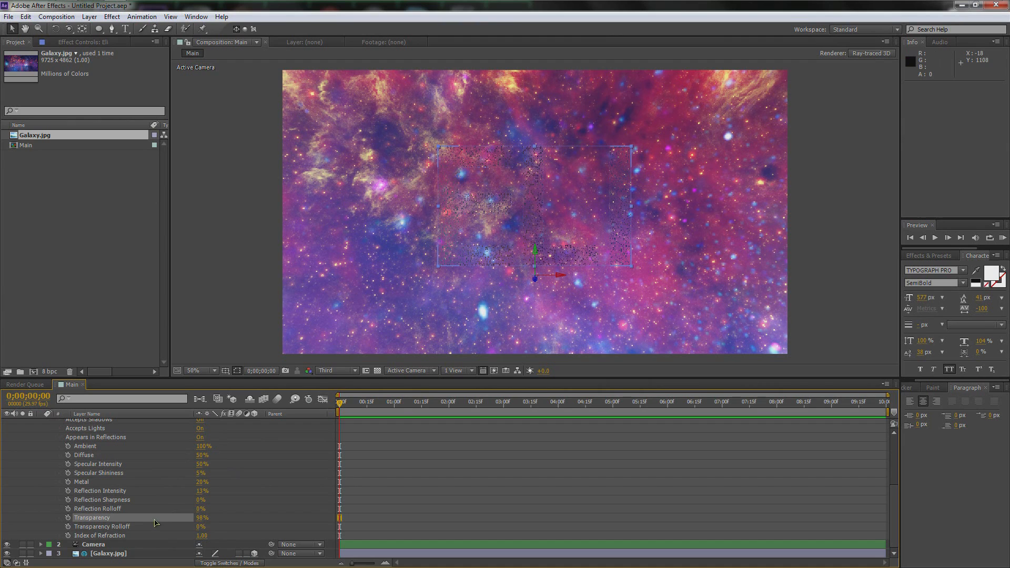
pyautogui.moveTo(201, 527); pyautogui.dragTo(247, 532)
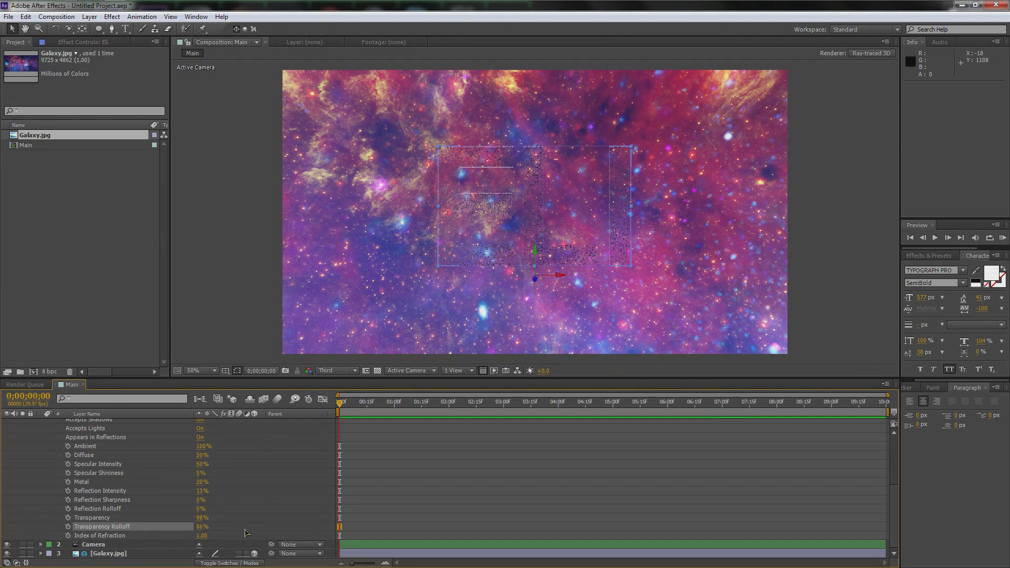
pyautogui.moveTo(202, 518); pyautogui.dragTo(223, 523)
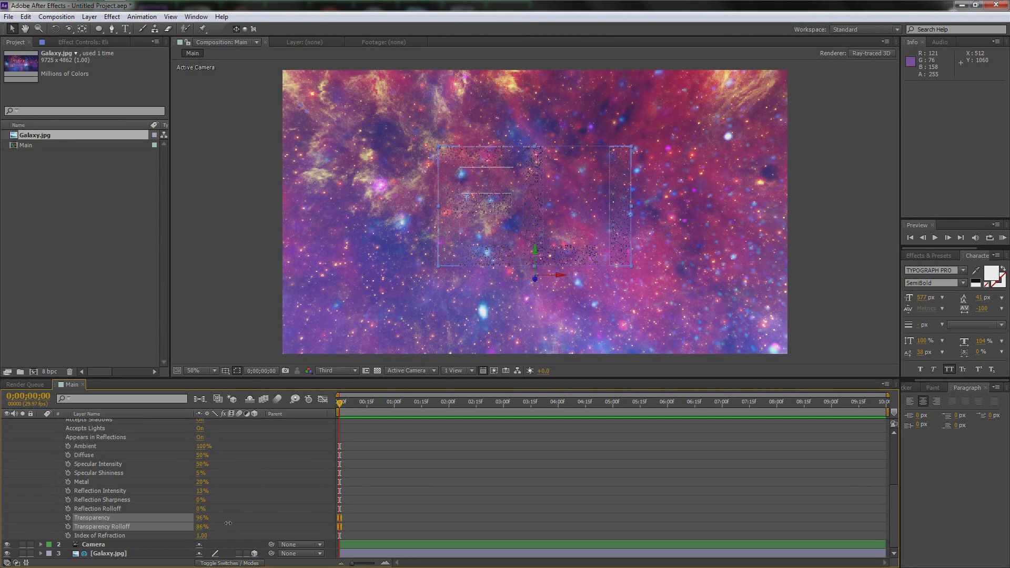
pyautogui.click(203, 518)
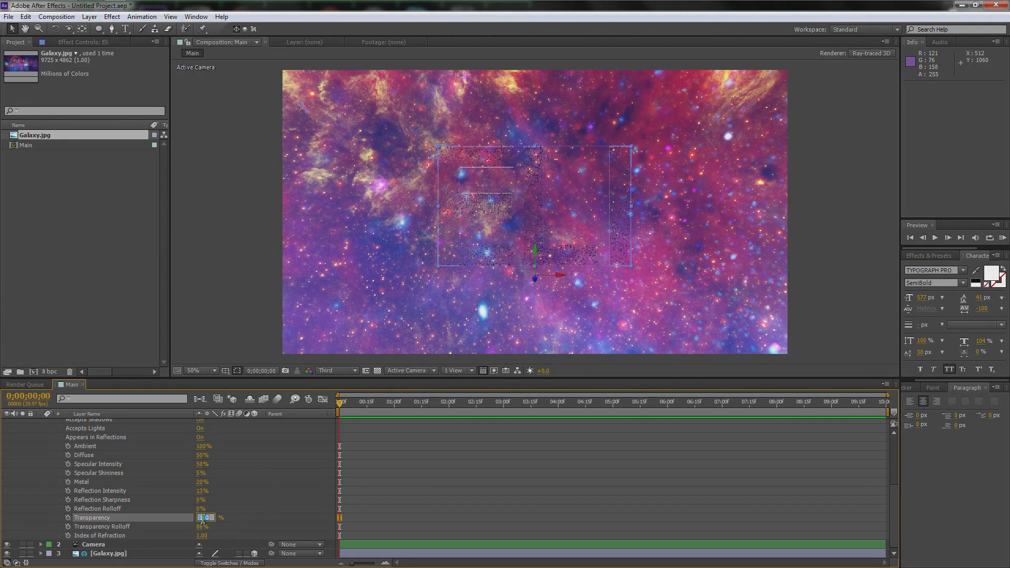
pyautogui.write('98')
pyautogui.press('Return')
pyautogui.moveTo(204, 527); pyautogui.dragTo(210, 528)
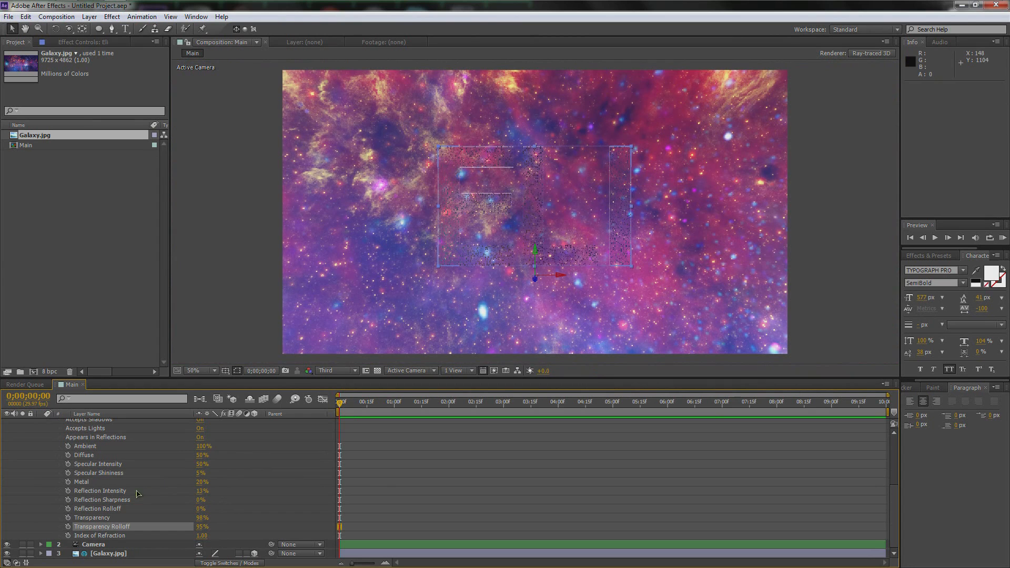
# Raise the text material's Specular Intensity to 91% and Specular Shininess to 22%, and collapse the layer's properties.
pyautogui.moveTo(202, 464); pyautogui.dragTo(208, 465)
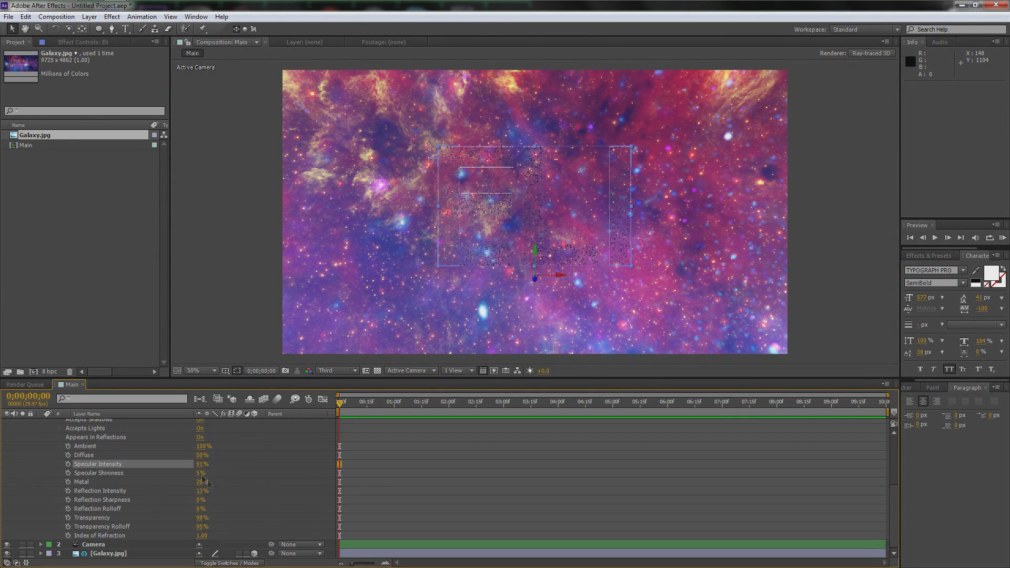
pyautogui.moveTo(201, 474); pyautogui.dragTo(205, 473)
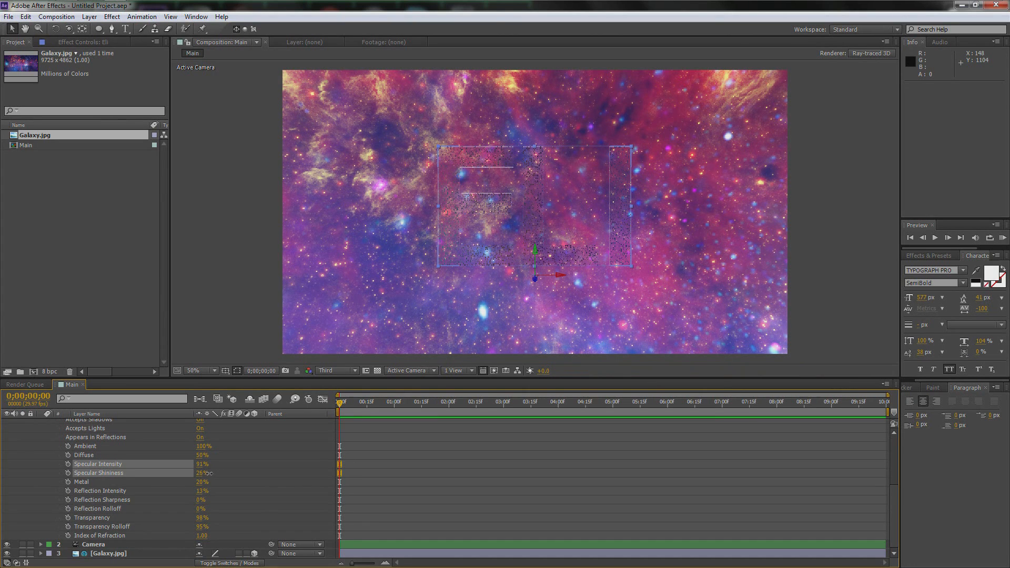
pyautogui.click(208, 474)
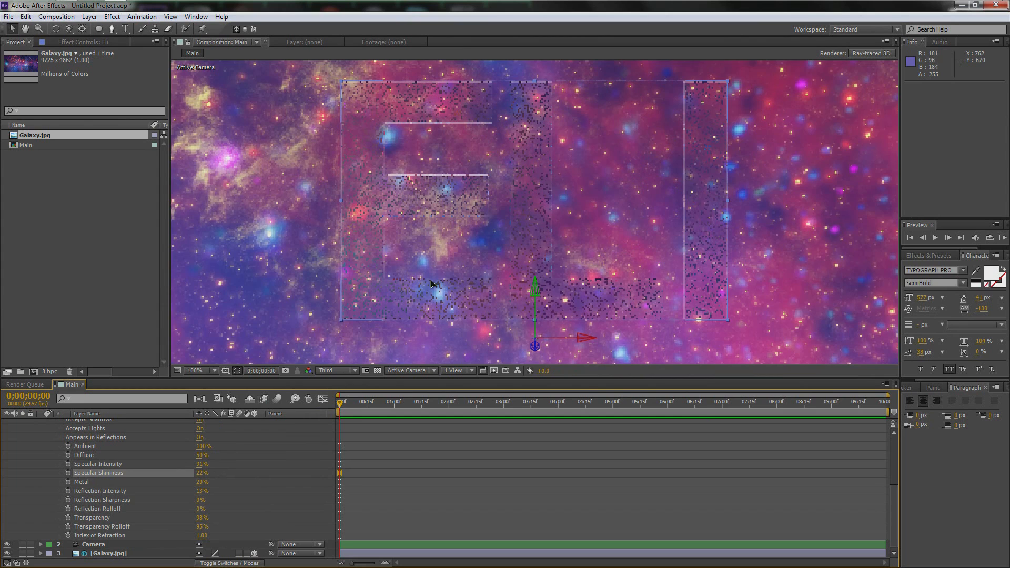
pyautogui.scroll(5, 75, 454)
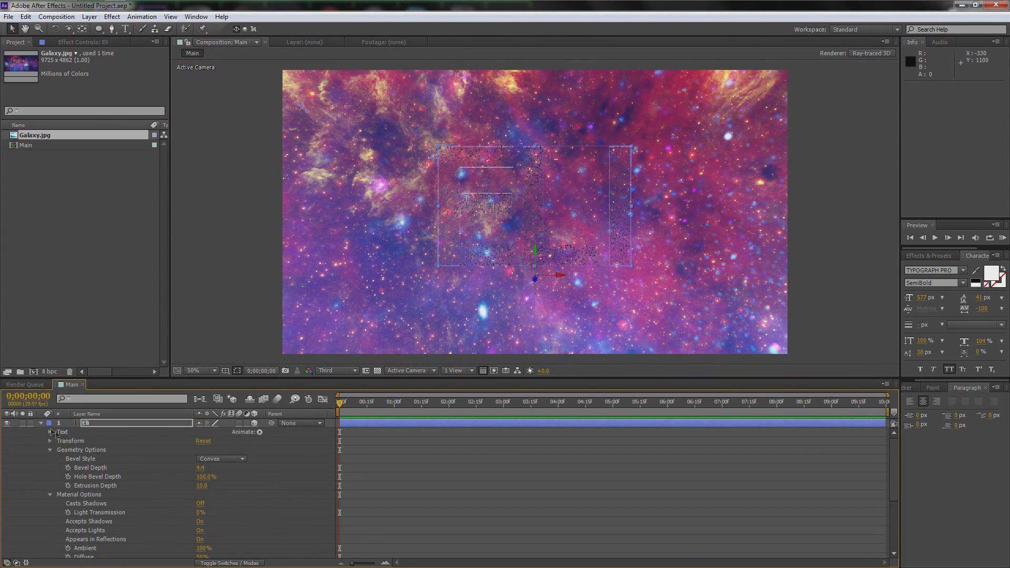
pyautogui.click(40, 423)
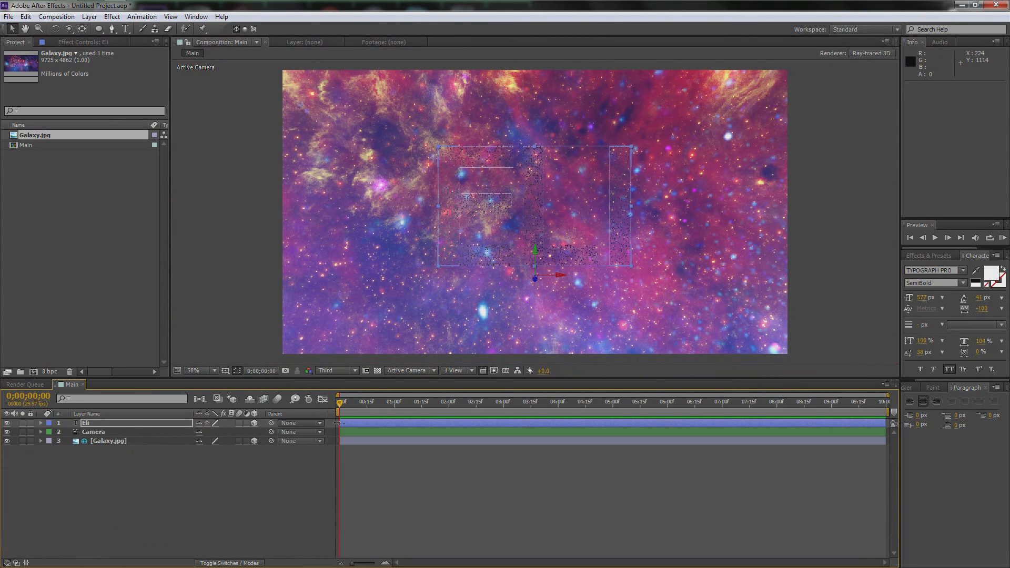
# Orbit the Camera layer around the text to a side view at about position 2087, 378, 502.
pyautogui.click(110, 434)
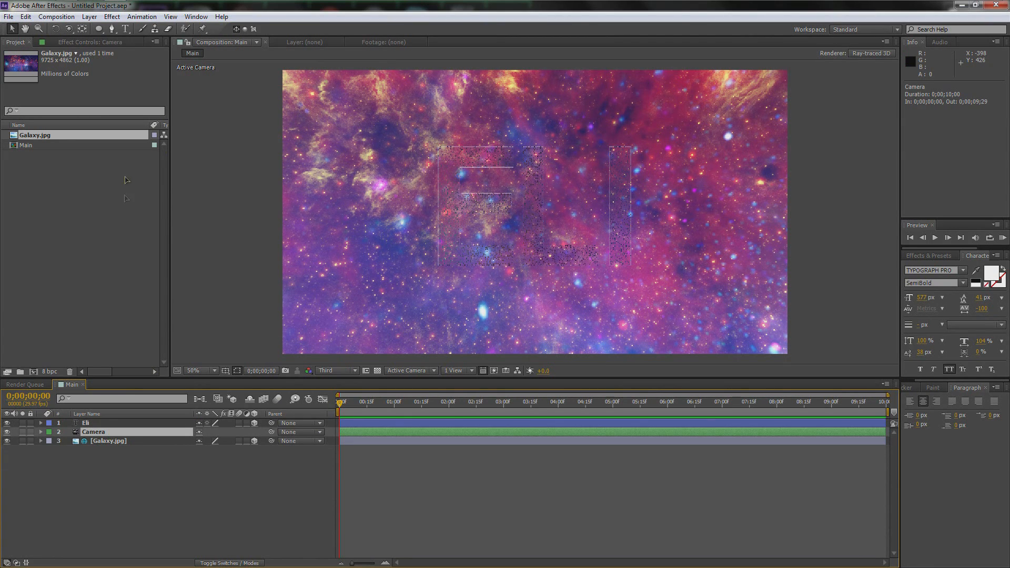
pyautogui.moveTo(69, 29); pyautogui.dragTo(105, 46)
pyautogui.moveTo(481, 208)
pyautogui.mouseDown()
pyautogui.moveTo(463, 216)
pyautogui.moveTo(494, 198)
pyautogui.moveTo(466, 209)
pyautogui.moveTo(479, 209)
pyautogui.mouseUp()
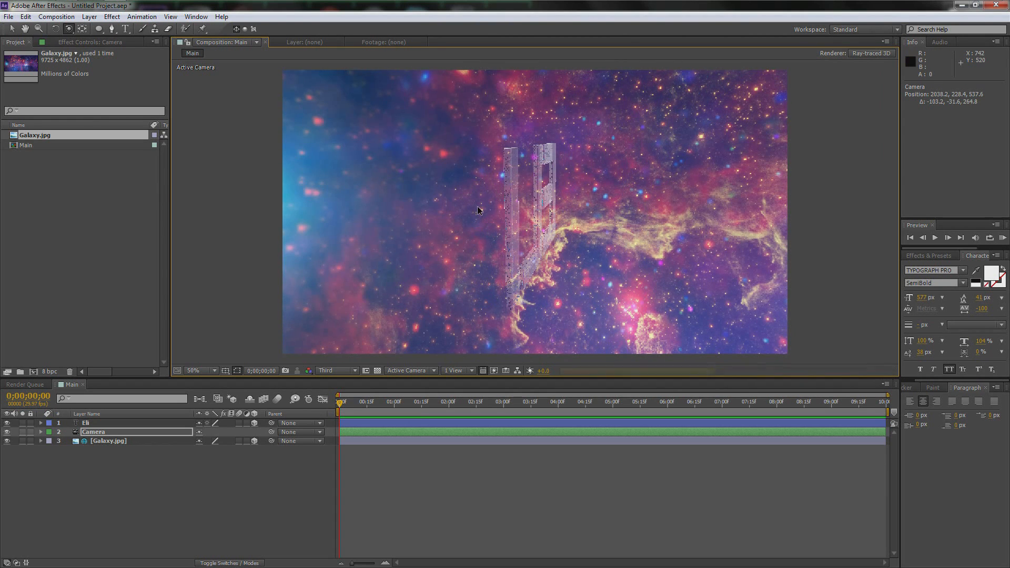
pyautogui.moveTo(370, 190); pyautogui.dragTo(376, 198)
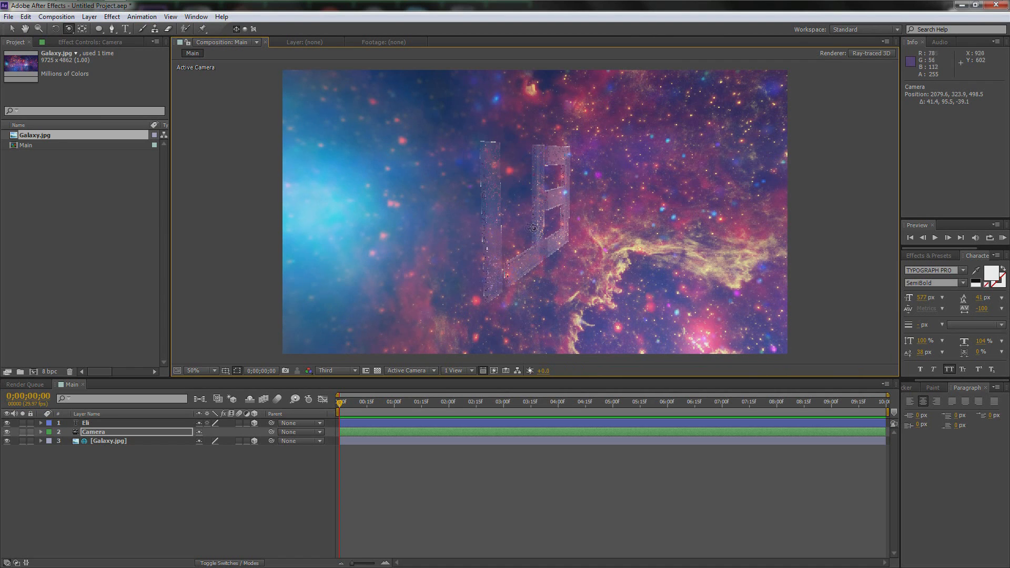
pyautogui.moveTo(412, 272); pyautogui.dragTo(412, 280)
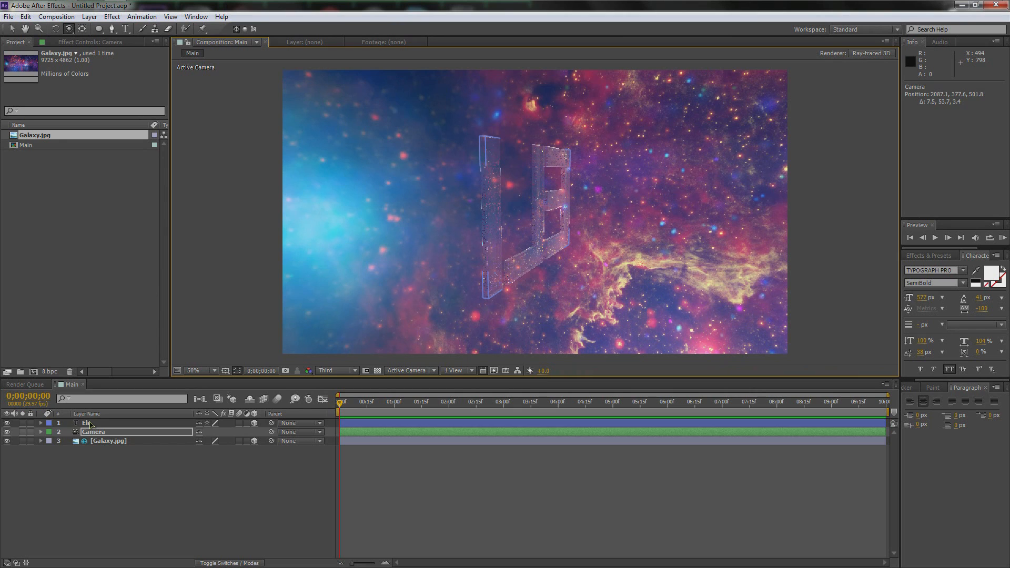
# Rotate the text layer to face the camera, at an orientation of about 244.4°, 275.1°, 243.1°, and return to the Selection tool.
pyautogui.click(90, 424)
pyautogui.click(56, 31)
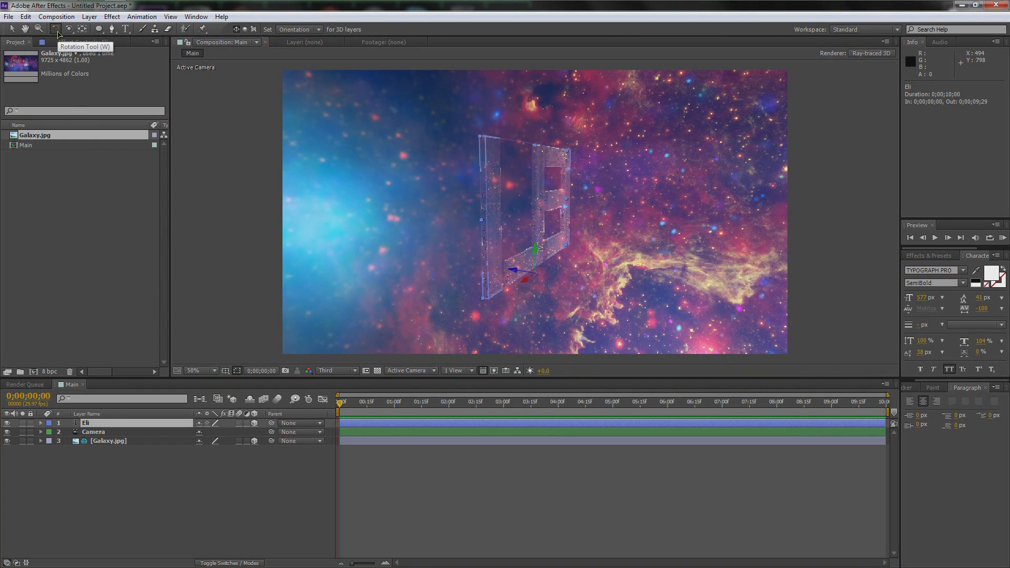
pyautogui.moveTo(500, 206); pyautogui.dragTo(526, 203)
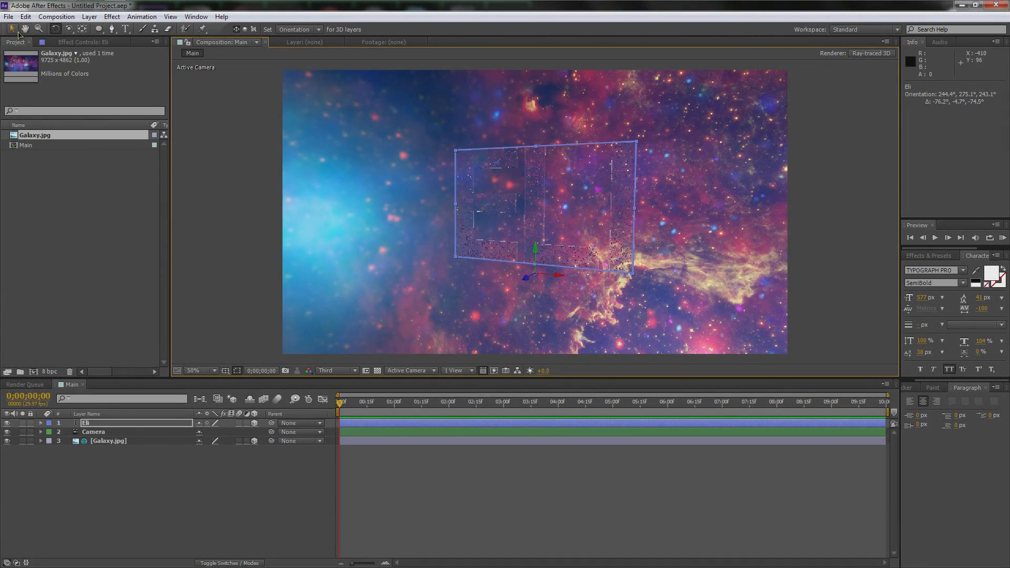
pyautogui.click(16, 31)
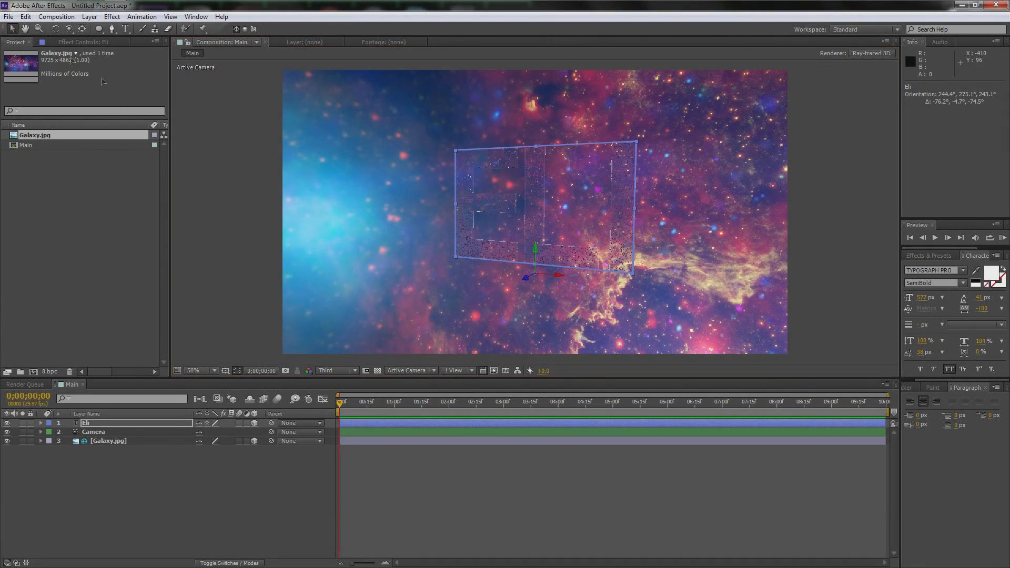
# Add a pink (EF3DA6) Point light named Light 1 with an intensity of 50% and no shadows.
pyautogui.rightClick(121, 468)
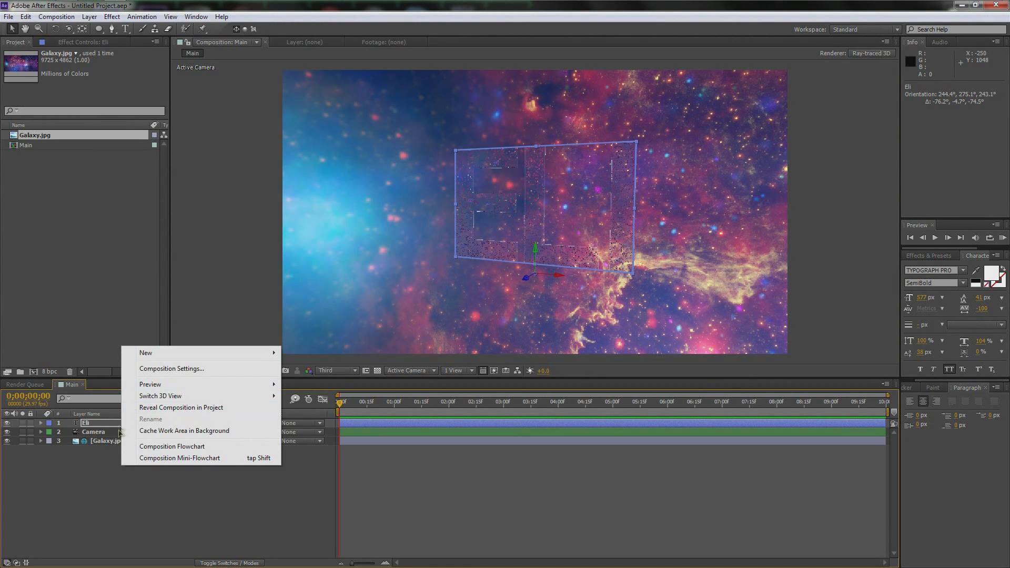
pyautogui.moveTo(164, 354)
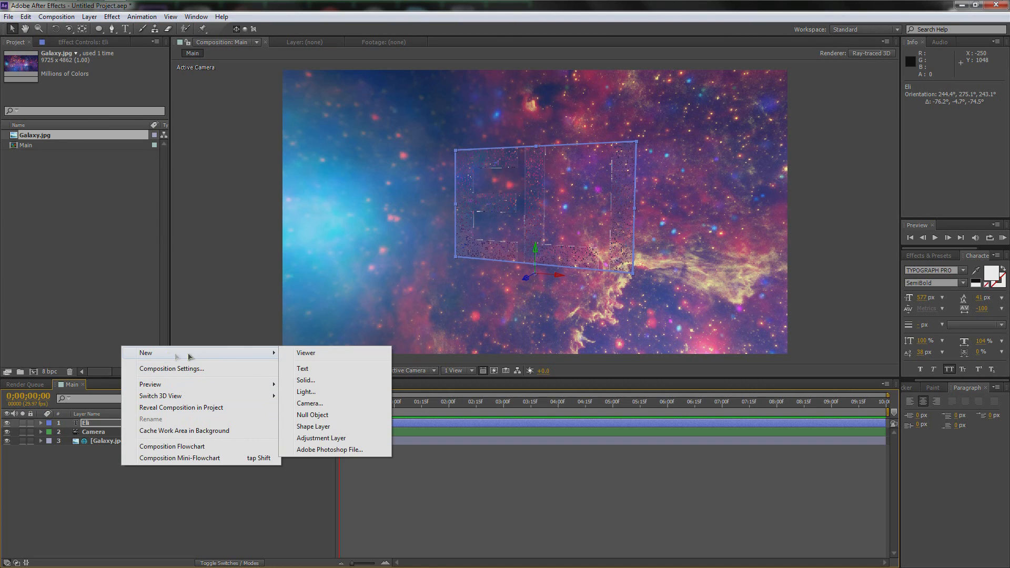
pyautogui.click(306, 393)
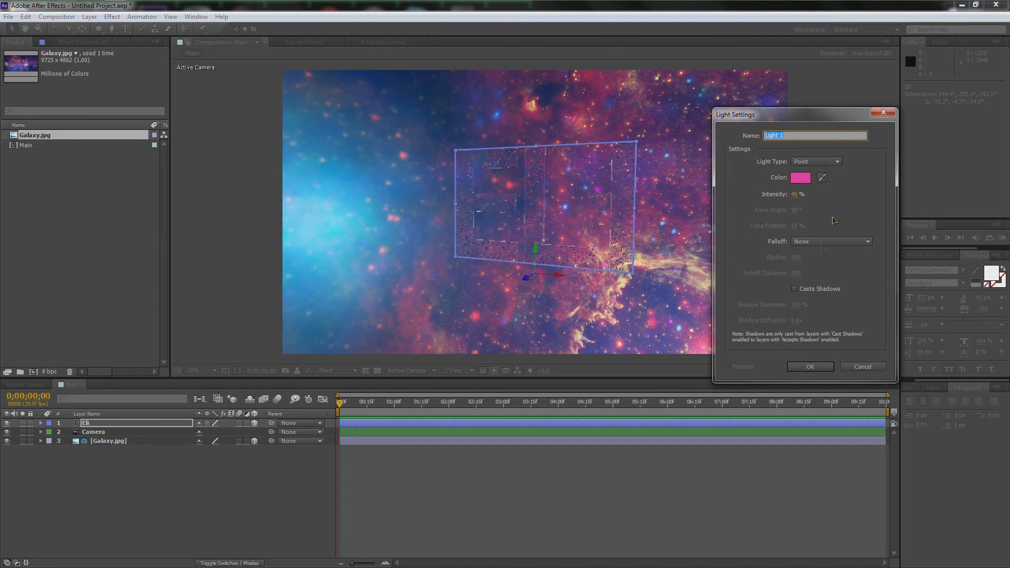
pyautogui.click(801, 179)
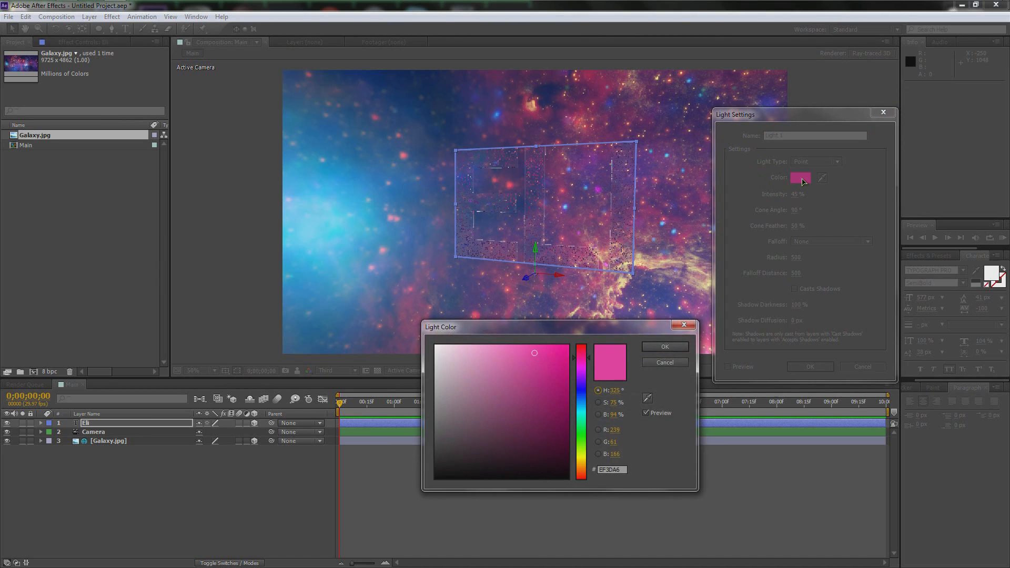
pyautogui.click(682, 326)
pyautogui.moveTo(775, 116); pyautogui.dragTo(851, 148)
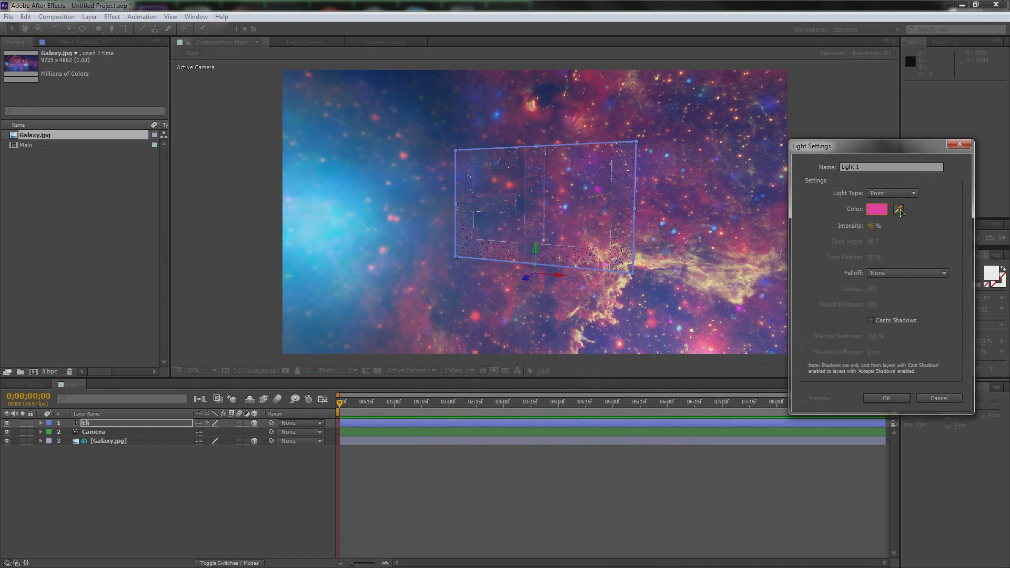
pyautogui.click(877, 209)
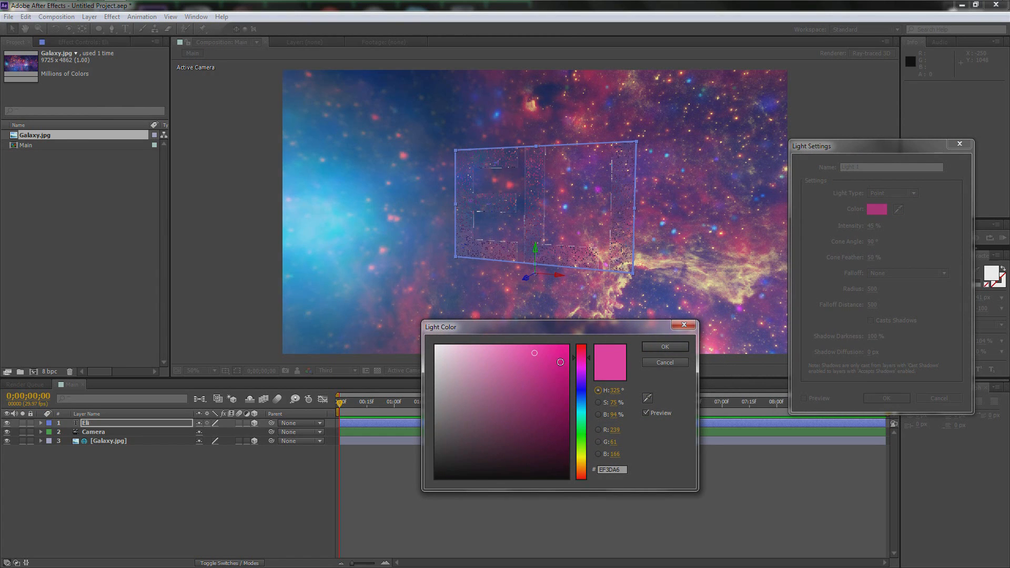
pyautogui.click(653, 347)
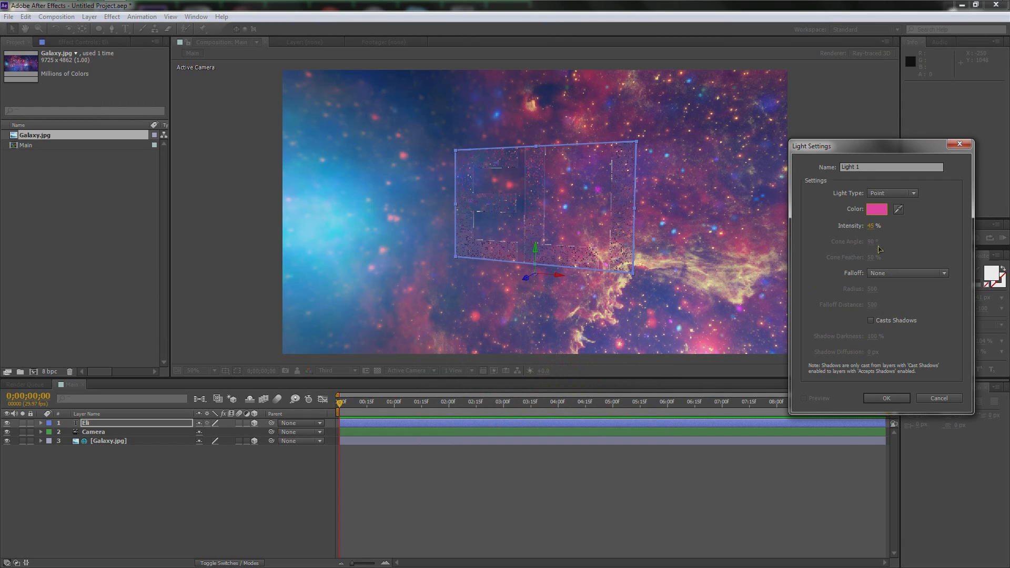
pyautogui.click(873, 228)
pyautogui.write('50')
pyautogui.press('Return')
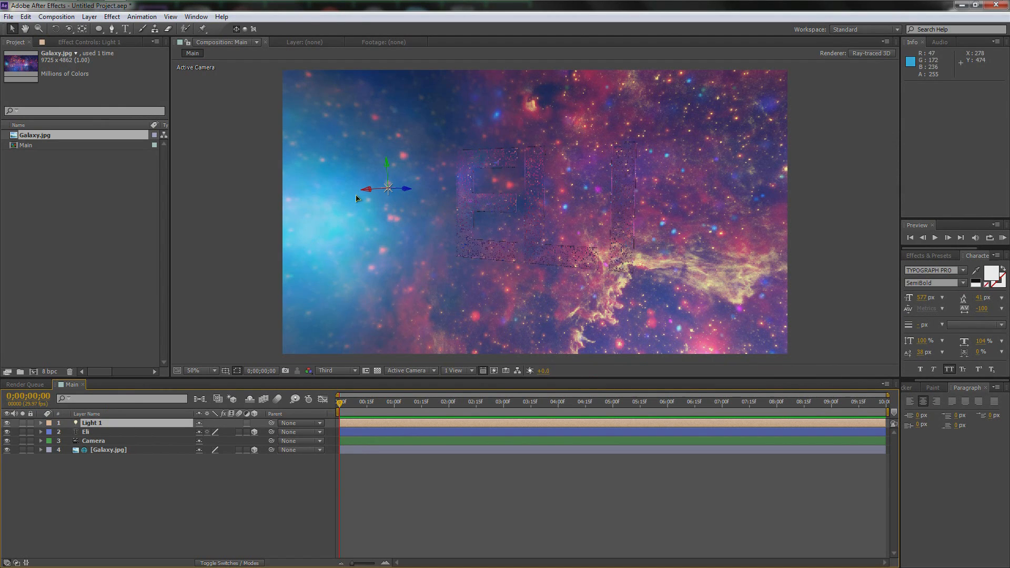
# In the Top view, move Light 1 behind the text to about position 1180, 428, 621.
pyautogui.click(420, 371)
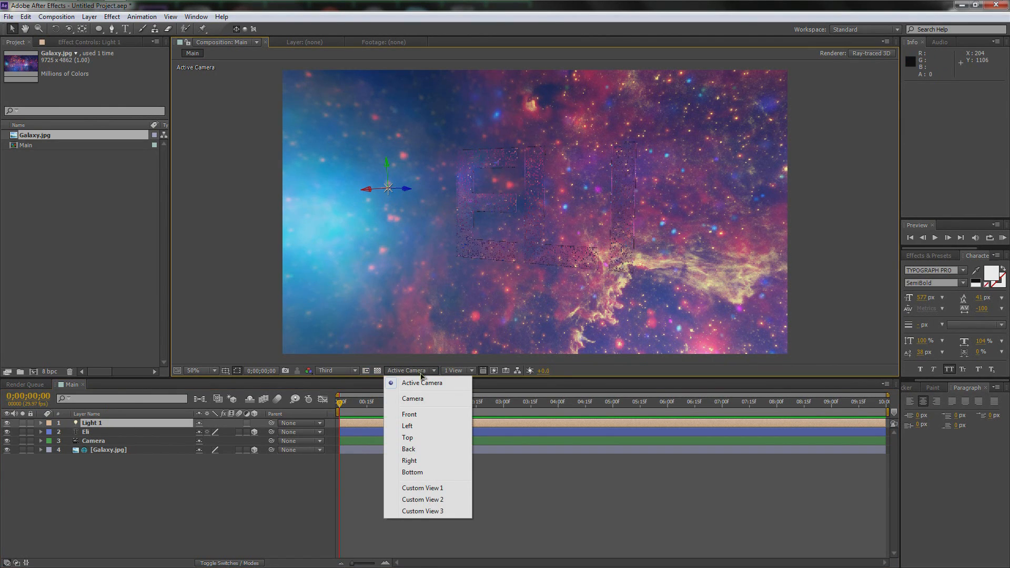
pyautogui.click(415, 437)
pyautogui.scroll(-2, 563, 227)
pyautogui.scroll(1, 562, 228)
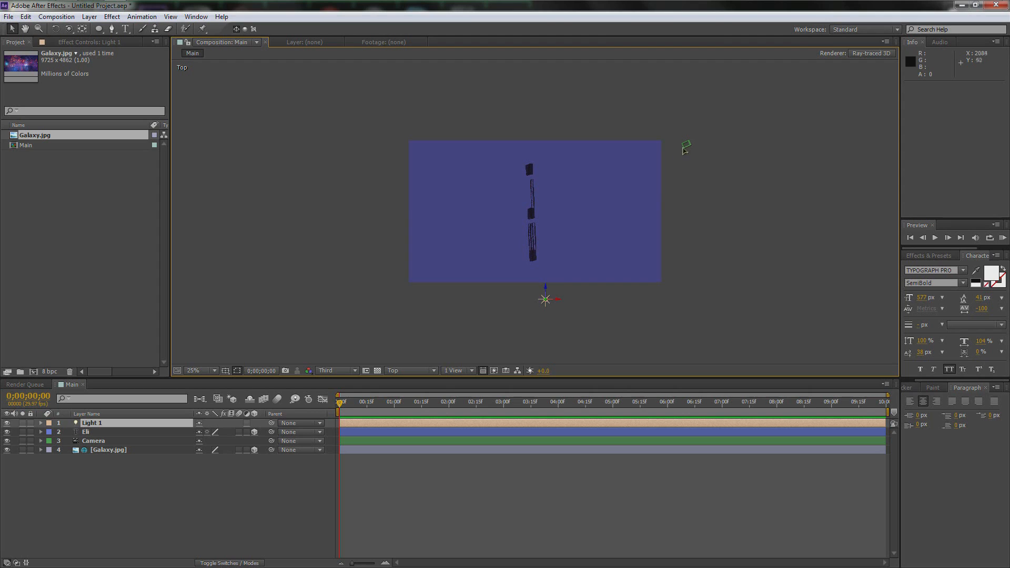
pyautogui.moveTo(548, 289); pyautogui.dragTo(571, 154)
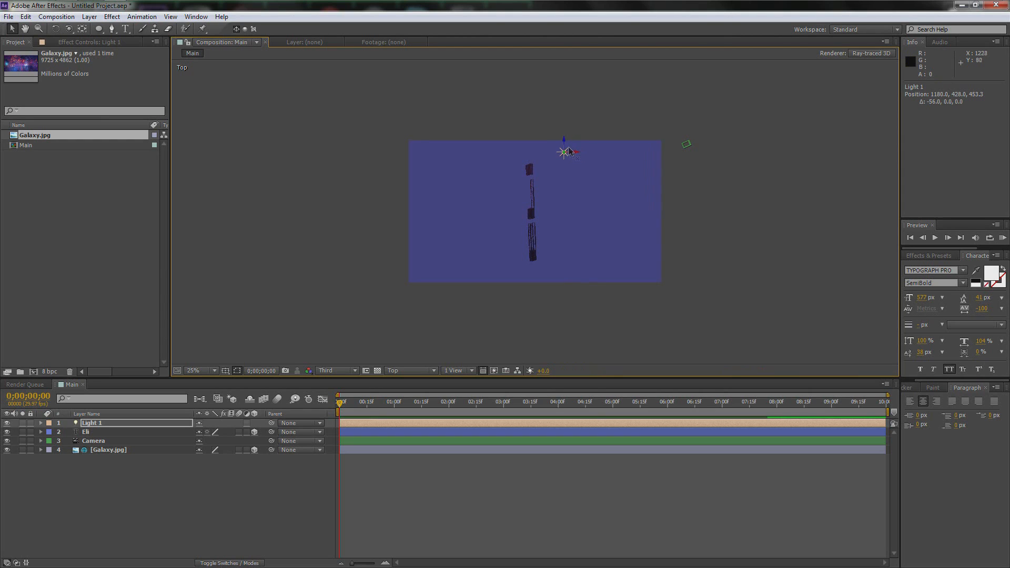
pyautogui.click(566, 138)
pyautogui.click(565, 150)
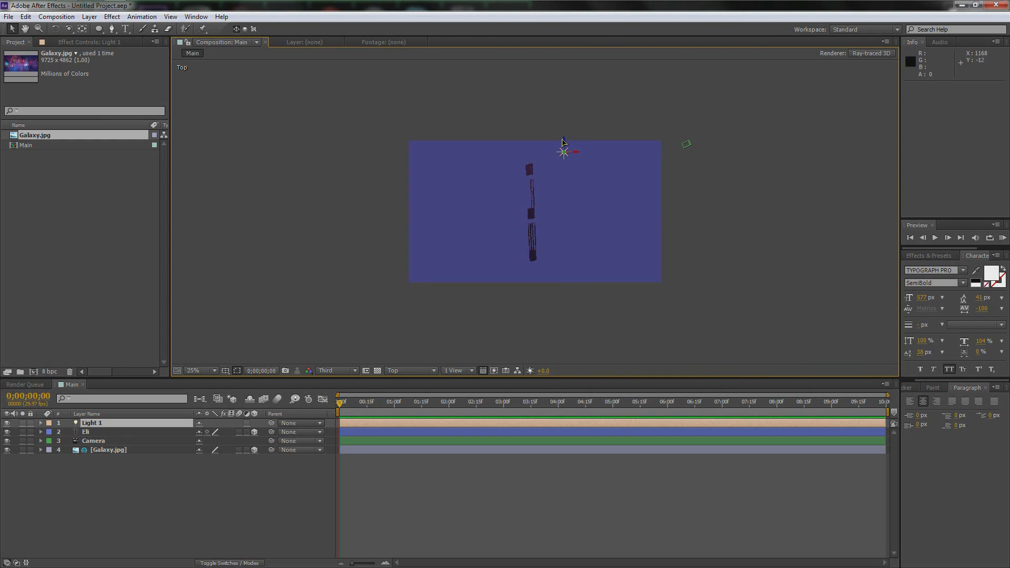
pyautogui.moveTo(564, 142); pyautogui.dragTo(559, 126)
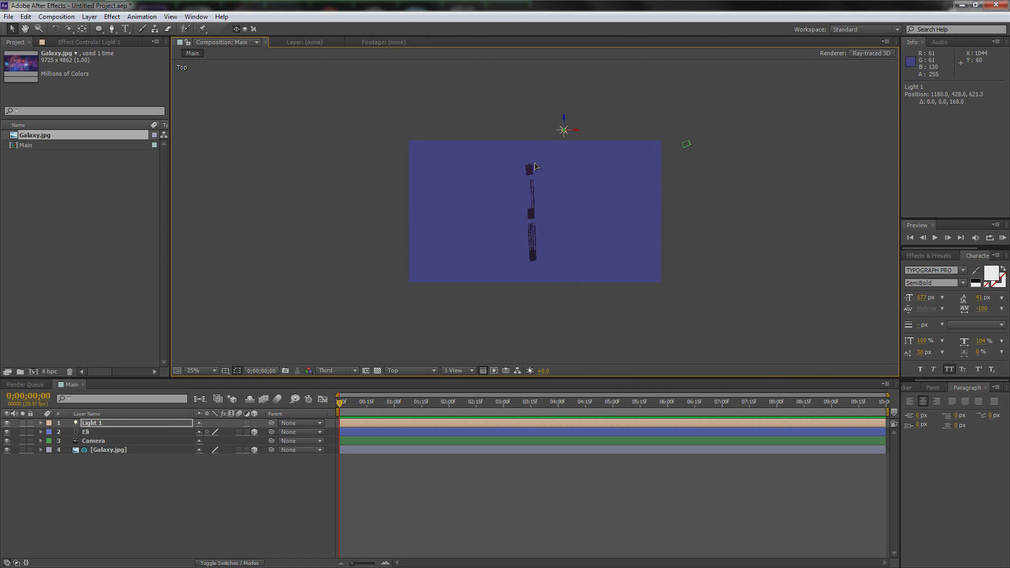
# Return to the Active Camera view and lower Light 1 to about position 1180, 881, 621.
pyautogui.moveTo(567, 135); pyautogui.dragTo(566, 189)
pyautogui.click(416, 371)
pyautogui.click(416, 384)
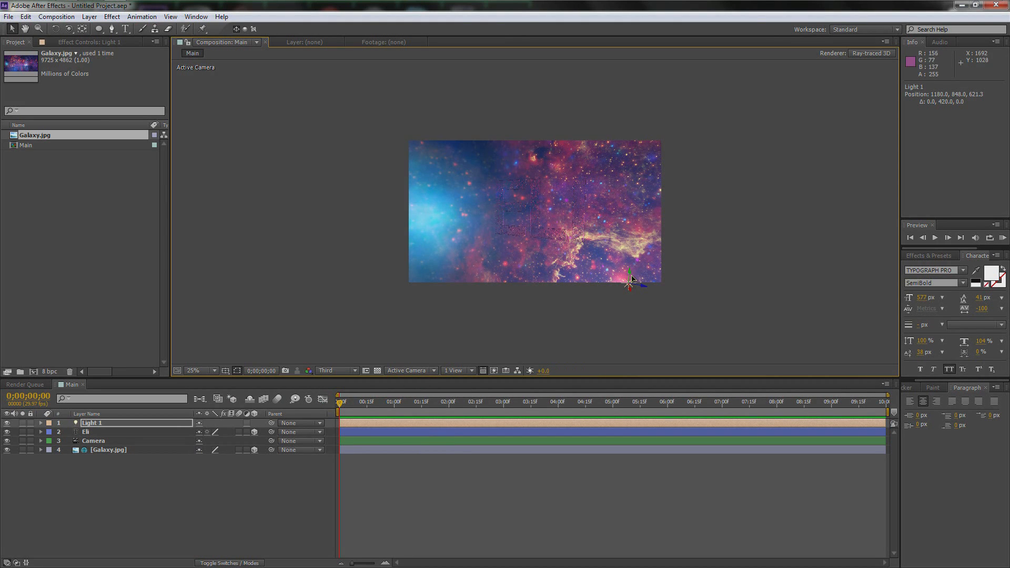
pyautogui.moveTo(630, 276); pyautogui.dragTo(626, 282)
pyautogui.press('.')
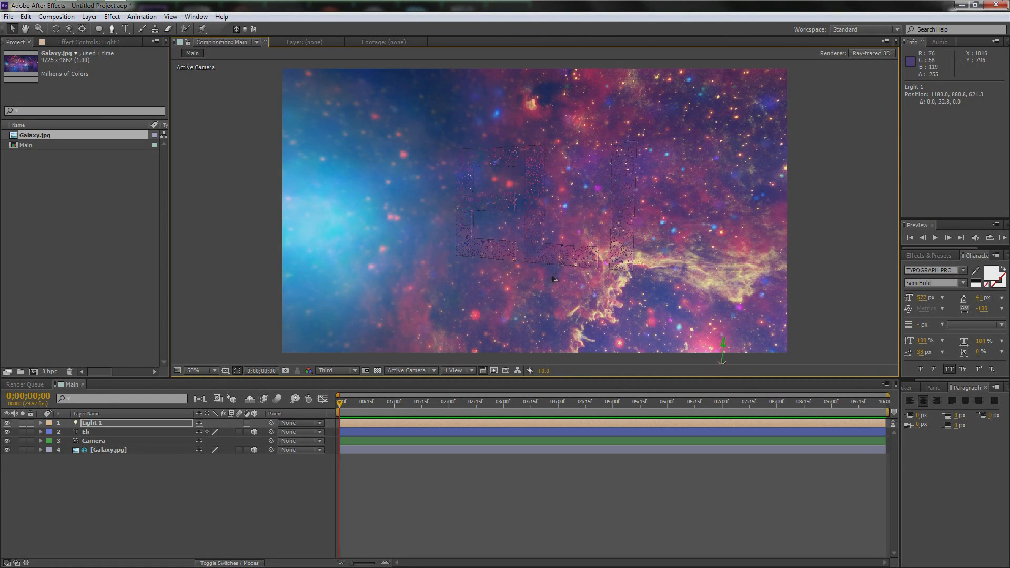
# Raise the intensity of Light 1 to 75% in its light settings.
pyautogui.click(124, 428)
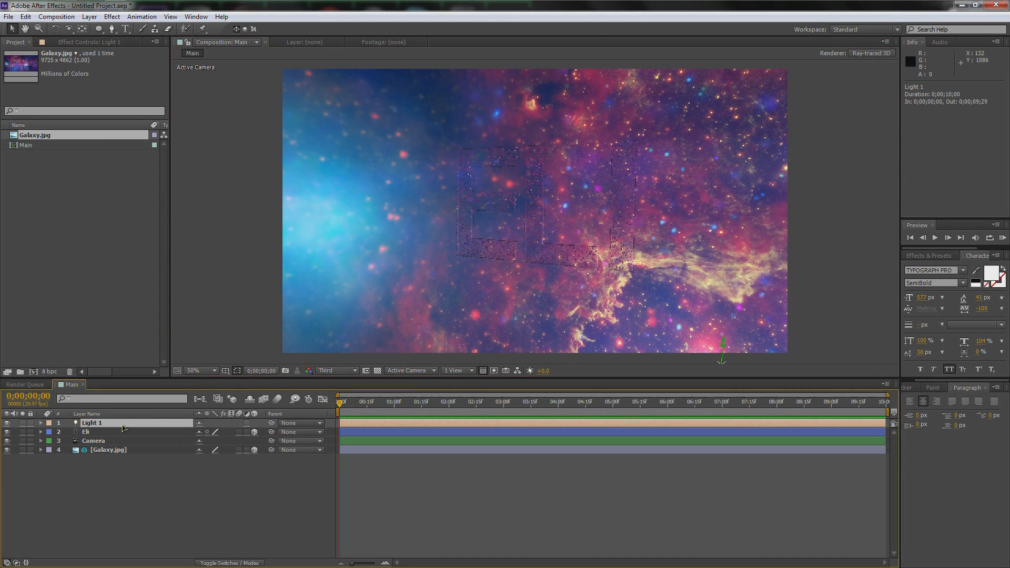
pyautogui.doubleClick(139, 426)
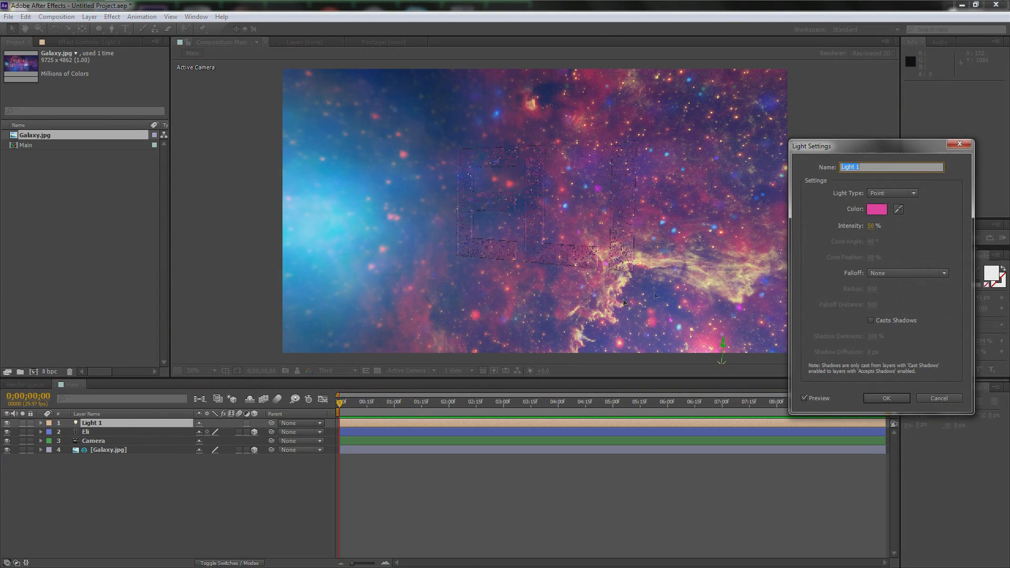
pyautogui.moveTo(870, 227); pyautogui.dragTo(877, 226)
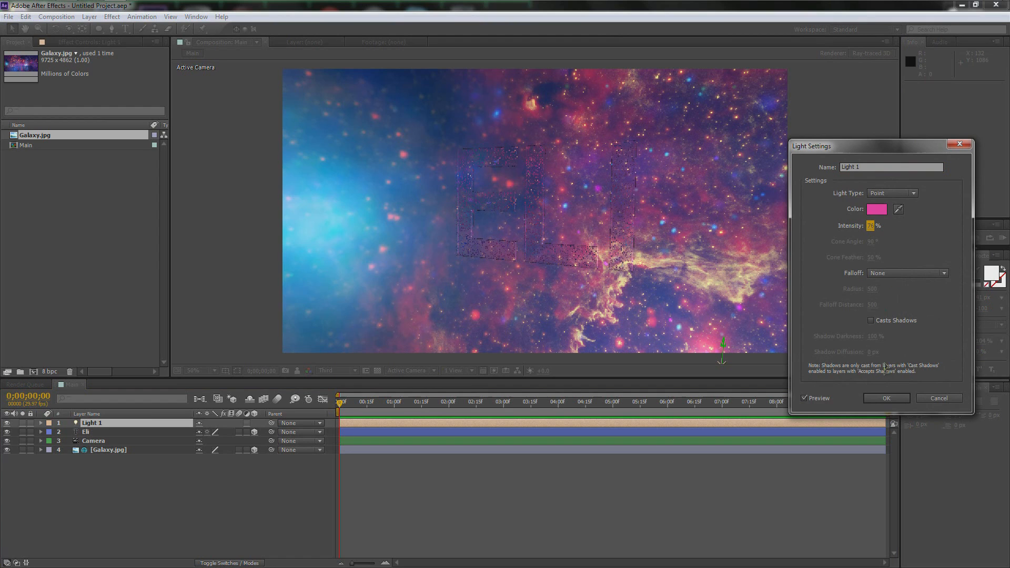
pyautogui.click(887, 398)
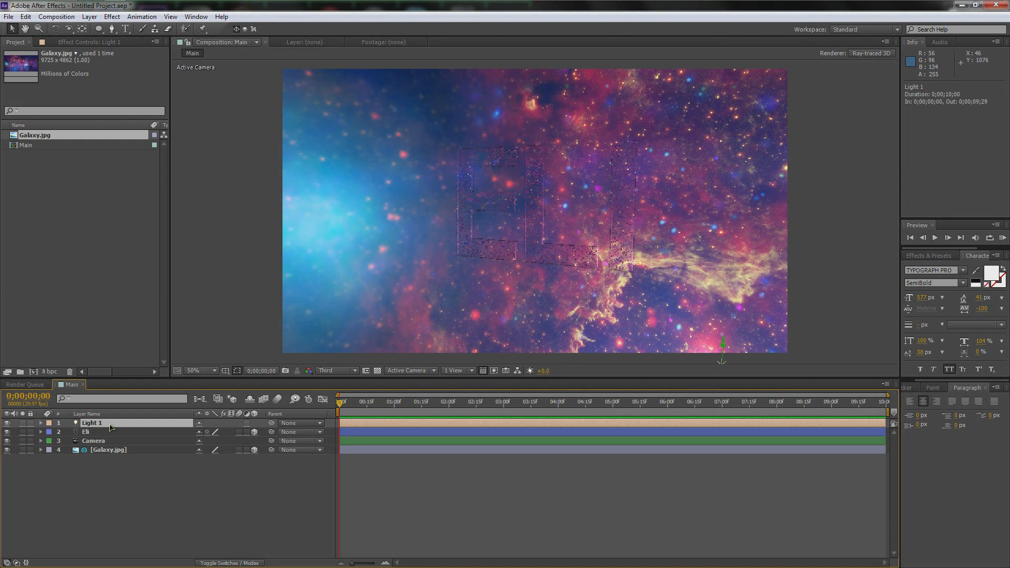
# Duplicate Light 1 and move the copy to the other side of the text, at about position 1180, 691, -950.
pyautogui.hotkey('ctrl', 'd')
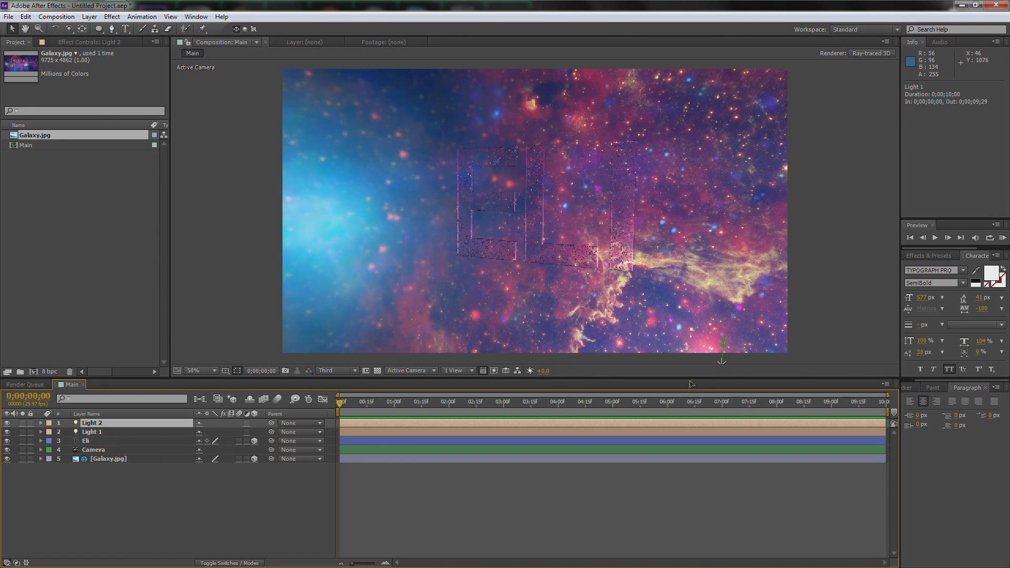
pyautogui.press(',')
pyautogui.press(',')
pyautogui.moveTo(643, 292); pyautogui.dragTo(501, 280)
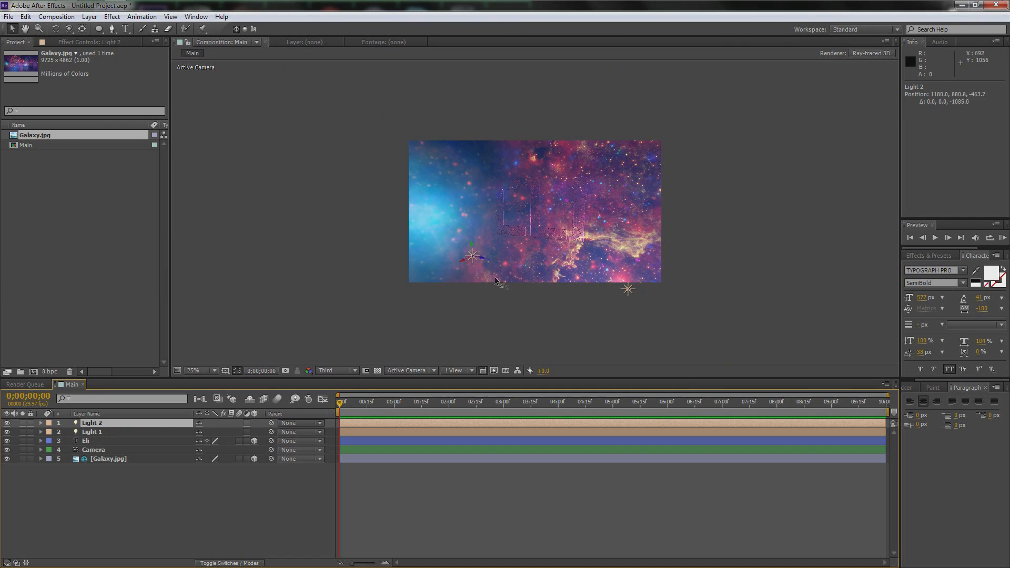
pyautogui.moveTo(427, 236); pyautogui.dragTo(424, 215)
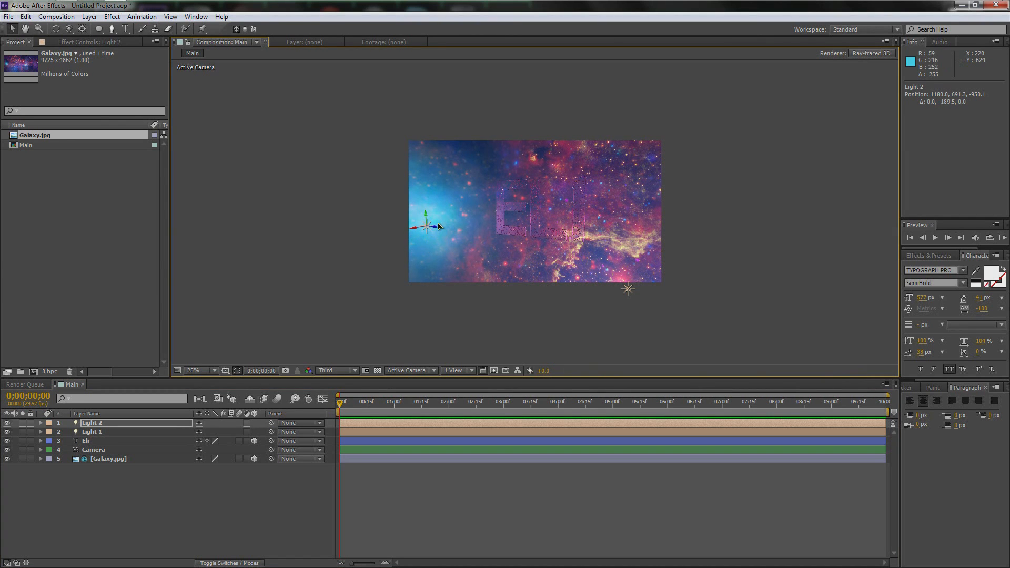
# Change the colour of Light 2 to light blue (78B7ED) and deselect the layer.
pyautogui.doubleClick(106, 428)
pyautogui.click(877, 210)
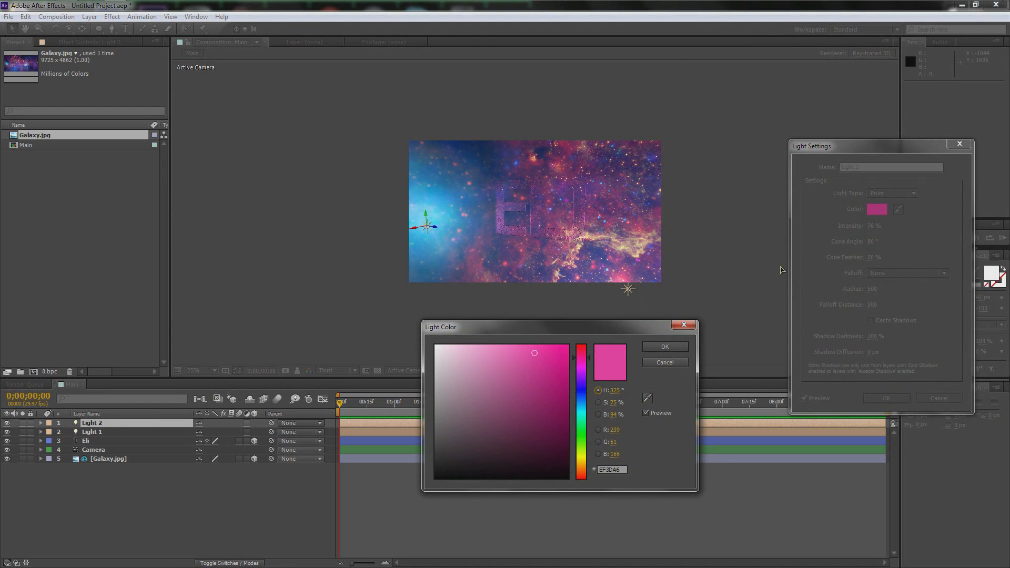
pyautogui.click(648, 398)
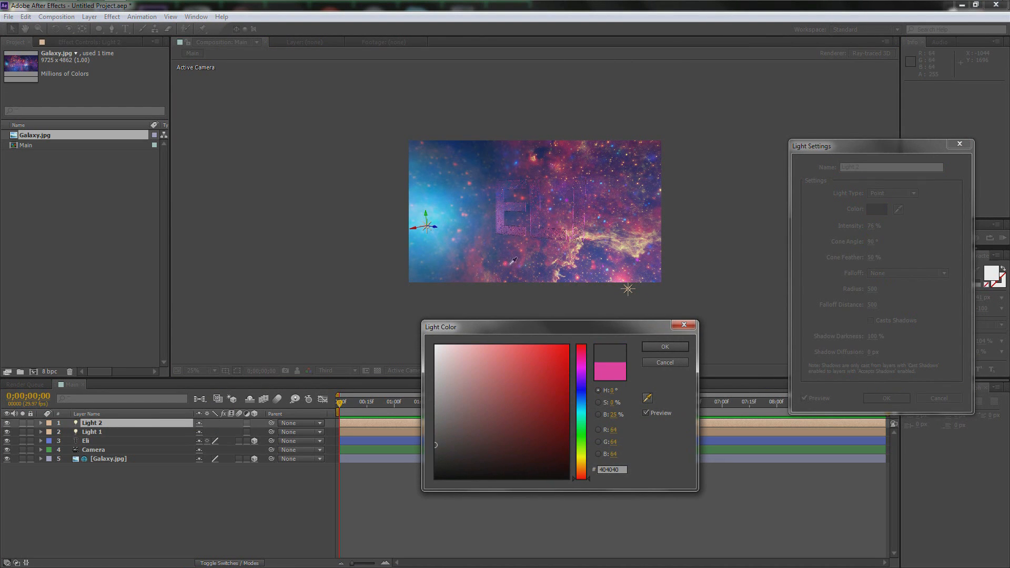
pyautogui.click(434, 215)
pyautogui.moveTo(584, 427); pyautogui.dragTo(584, 411)
pyautogui.click(524, 360)
pyautogui.moveTo(524, 360); pyautogui.dragTo(536, 357)
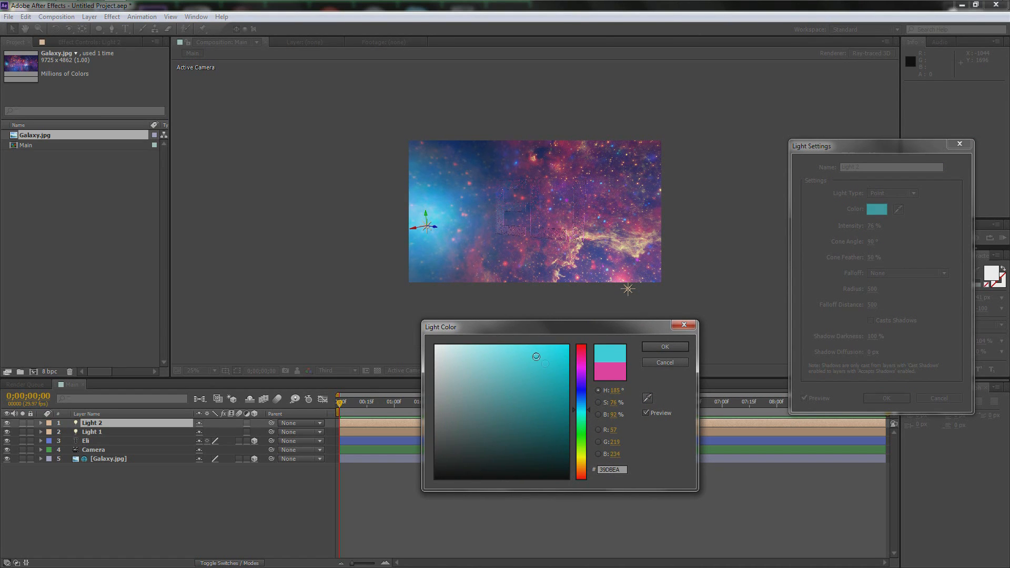
pyautogui.moveTo(583, 415); pyautogui.dragTo(586, 409)
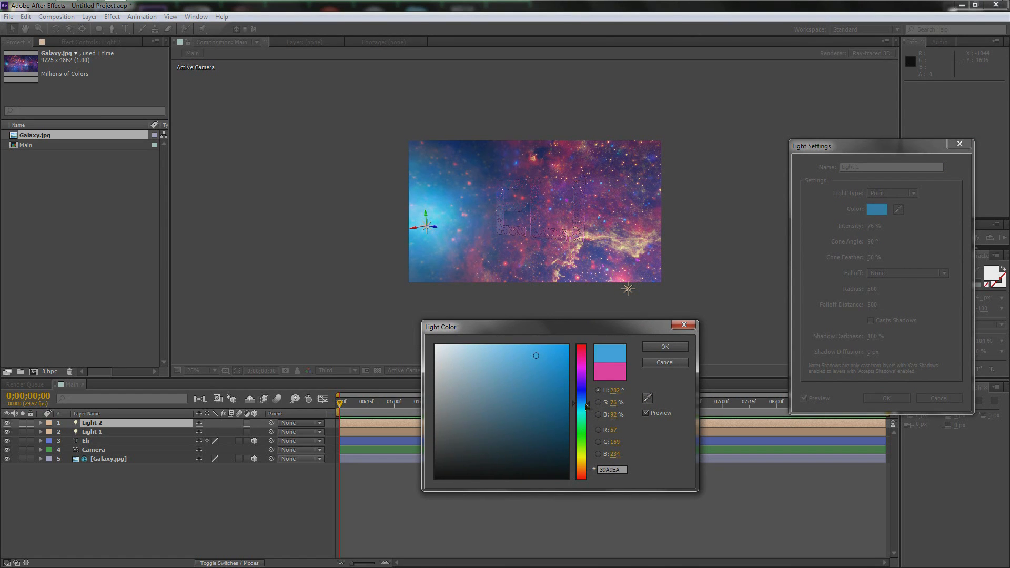
pyautogui.click(500, 355)
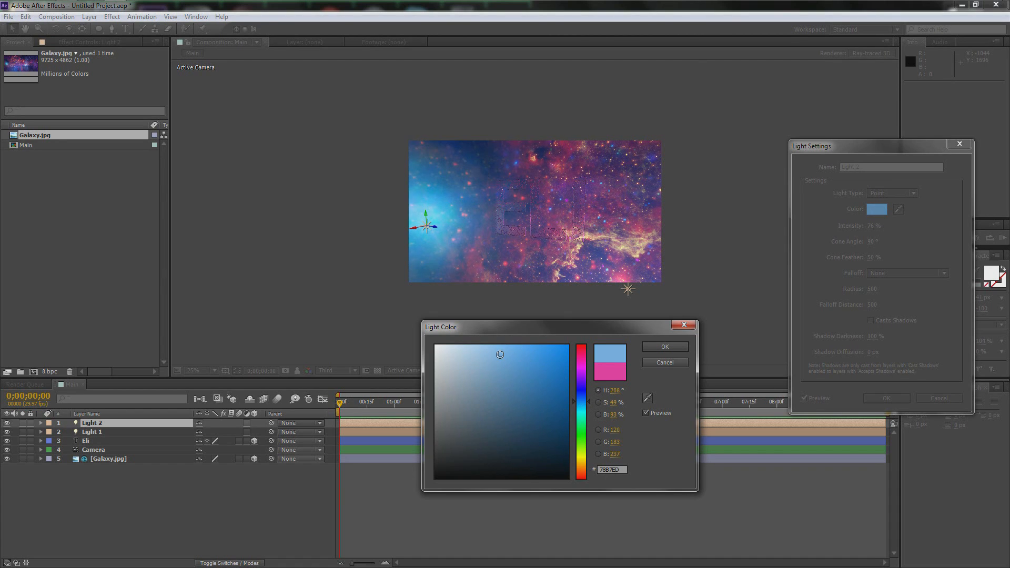
pyautogui.click(662, 348)
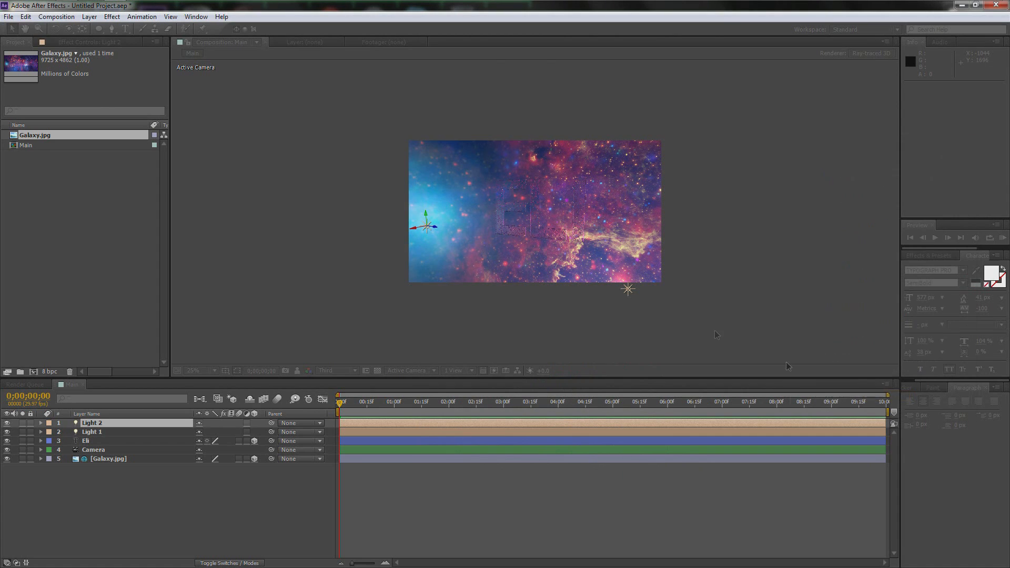
pyautogui.click(887, 398)
pyautogui.scroll(2, 520, 238)
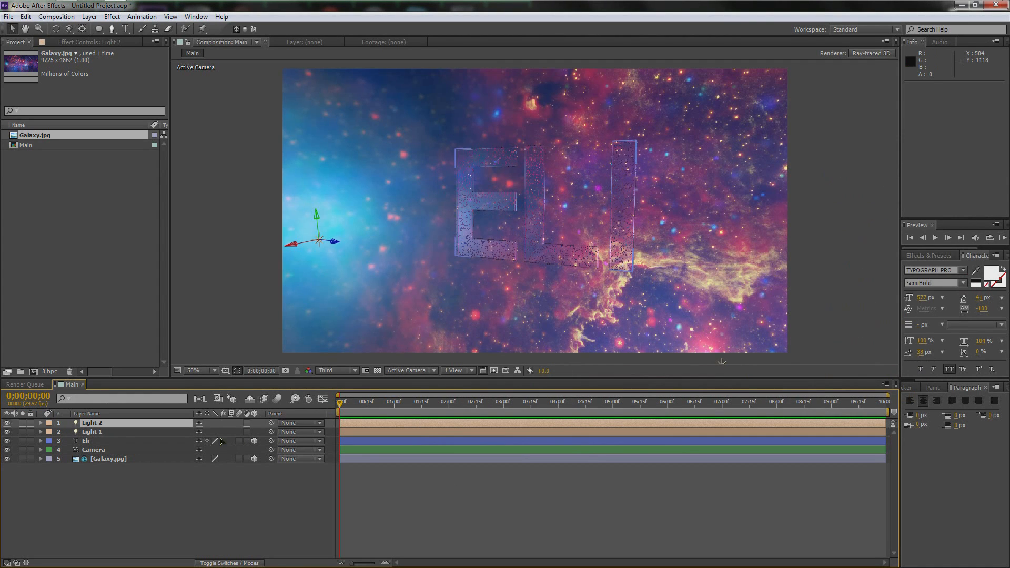
pyautogui.click(216, 494)
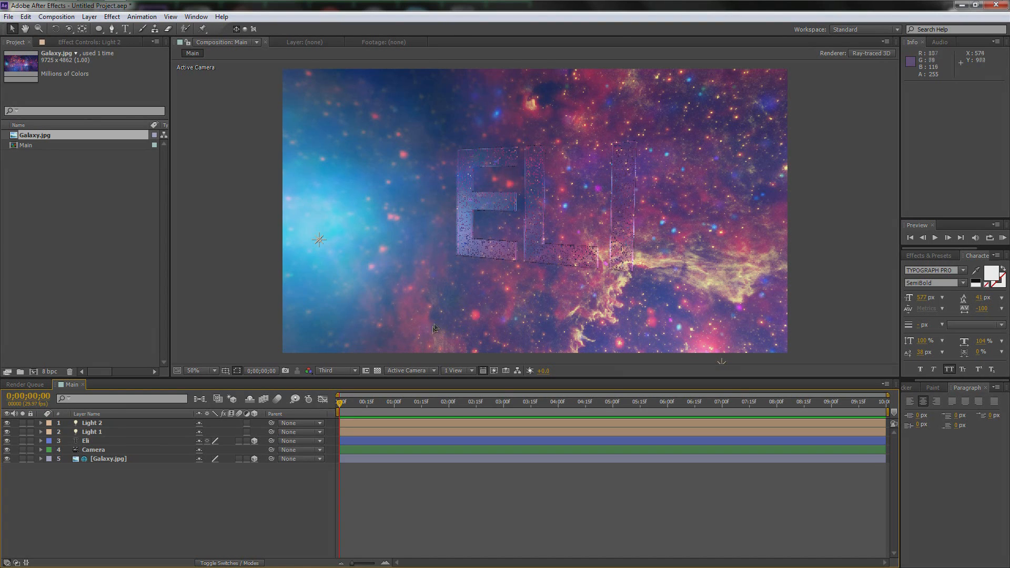
# Try the composition preview at Full resolution and settle on Half.
pyautogui.click(339, 371)
pyautogui.click(332, 379)
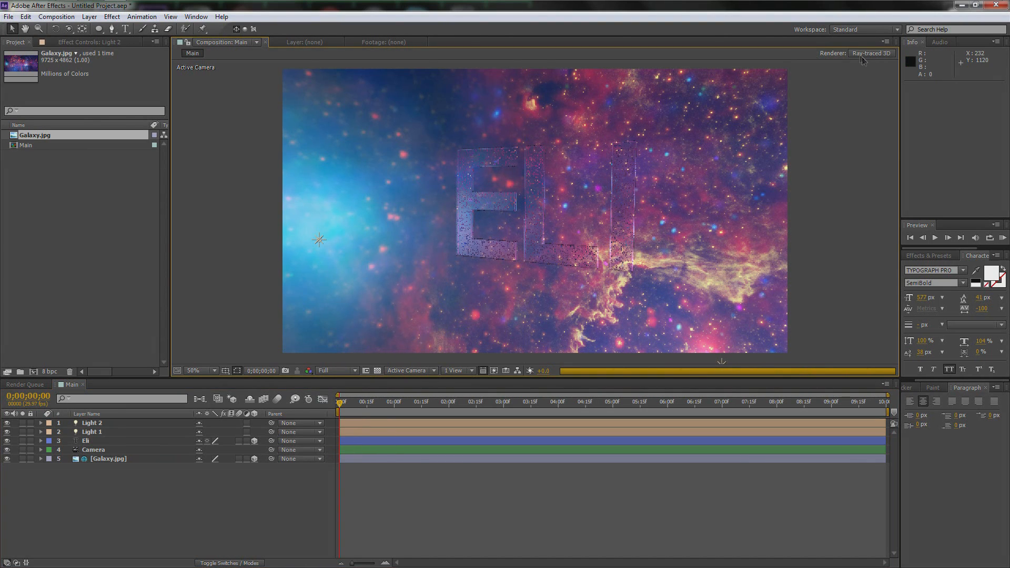
pyautogui.click(336, 371)
pyautogui.click(341, 411)
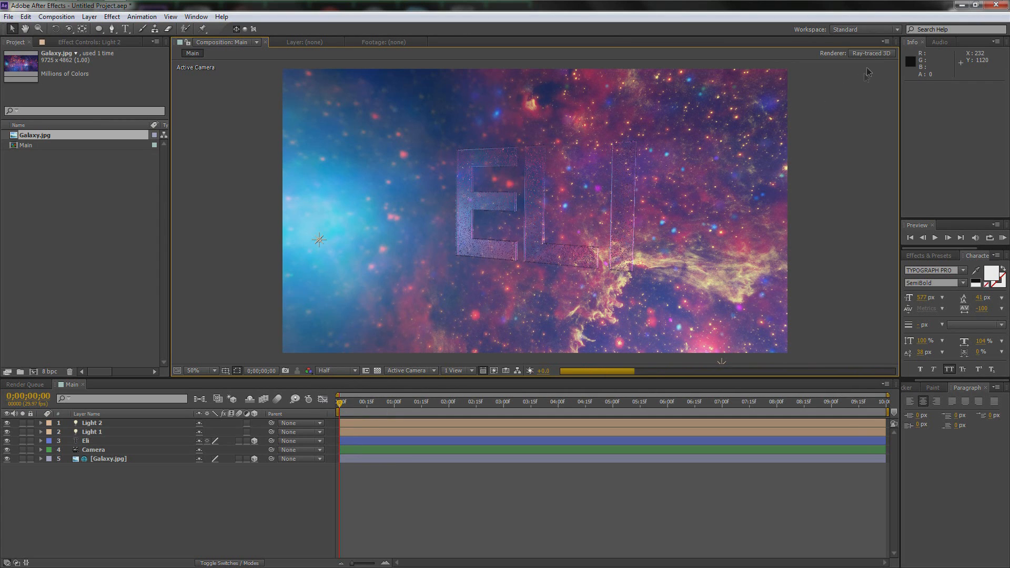
# Set the Main composition's Ray-tracing Quality to 1 (Draft) in the Ray-traced 3D renderer options.
pyautogui.hotkey('ctrl', 'k')
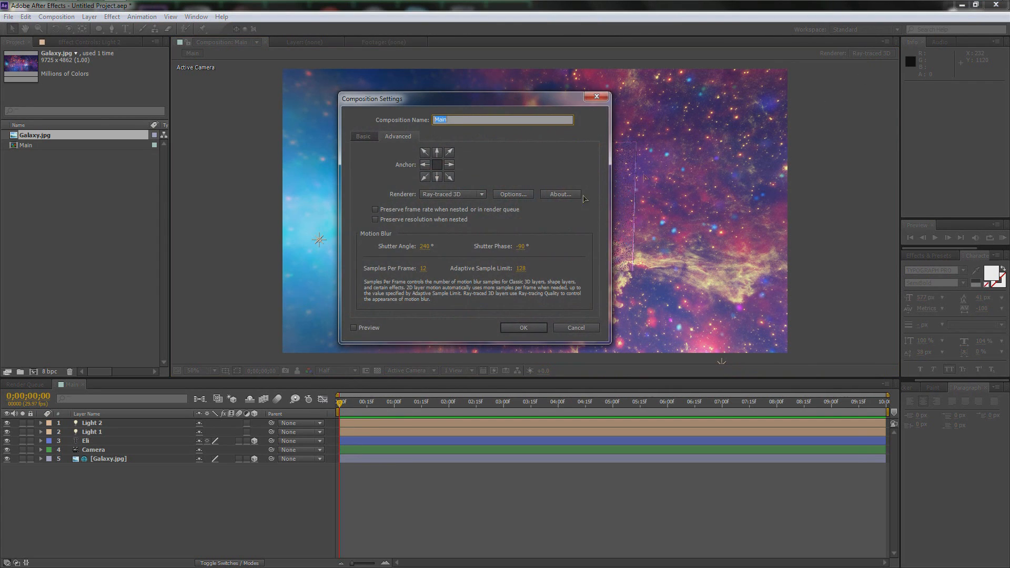
pyautogui.click(510, 199)
pyautogui.click(485, 228)
pyautogui.moveTo(484, 228); pyautogui.dragTo(491, 227)
pyautogui.click(507, 352)
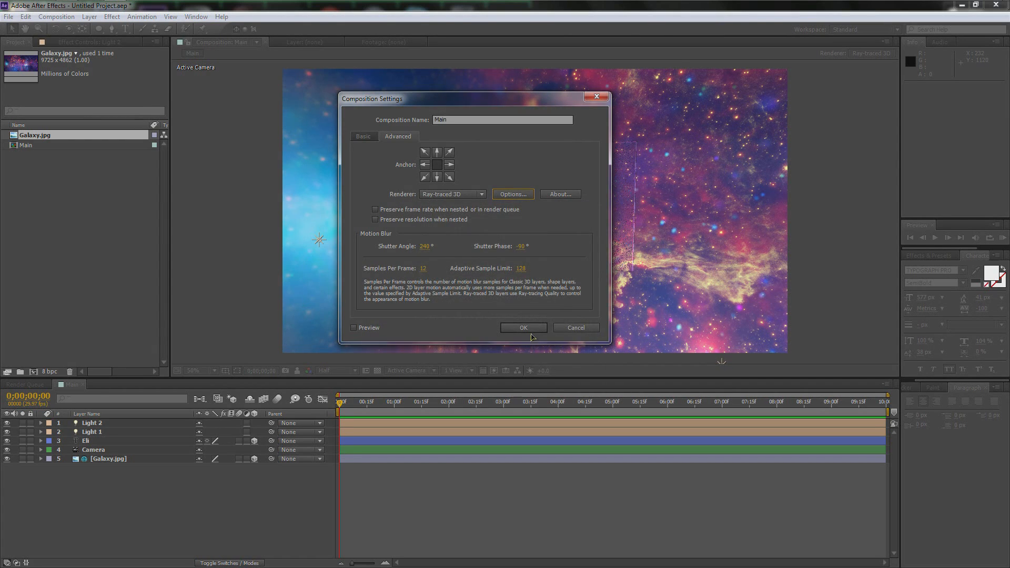
pyautogui.click(528, 330)
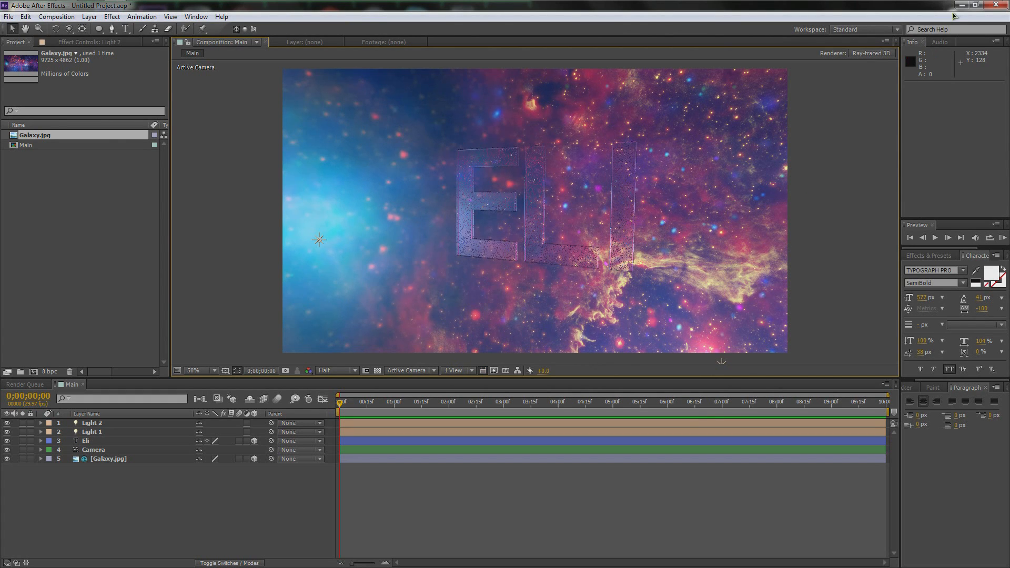
# Move the current time to 0;00;02;06 and preview the text at 100% magnification and Full resolution.
pyautogui.moveTo(342, 404); pyautogui.dragTo(460, 404)
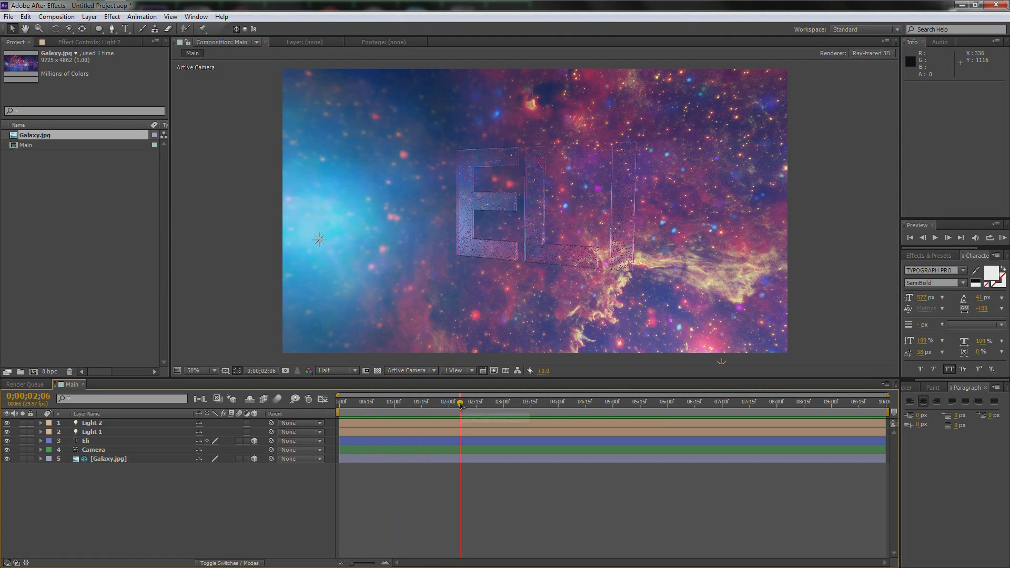
pyautogui.press('.')
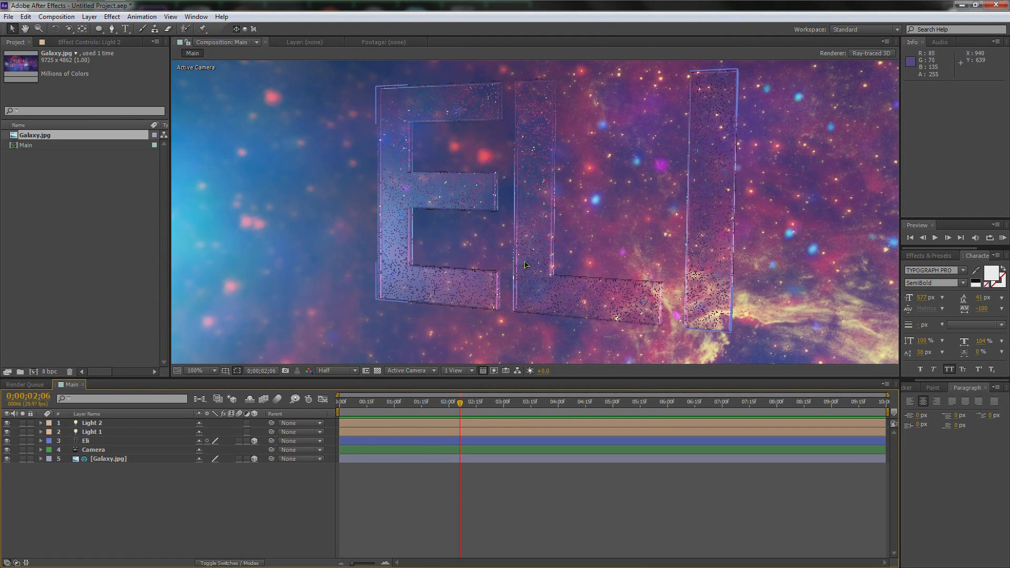
pyautogui.click(333, 371)
pyautogui.click(350, 405)
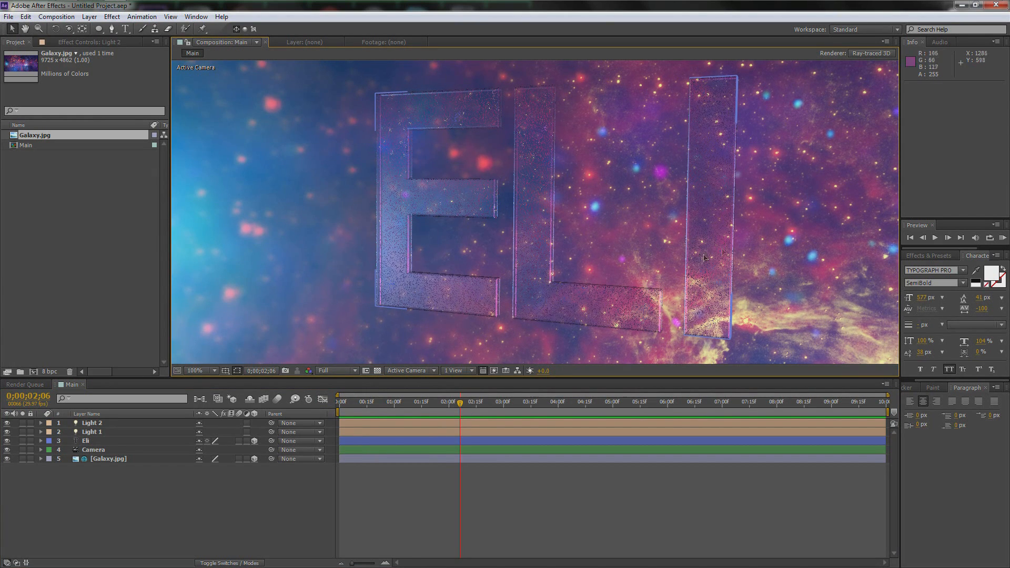
# Set the Main composition's Ray-tracing Quality to 2 in the Ray-traced 3D renderer options.
pyautogui.click(873, 54)
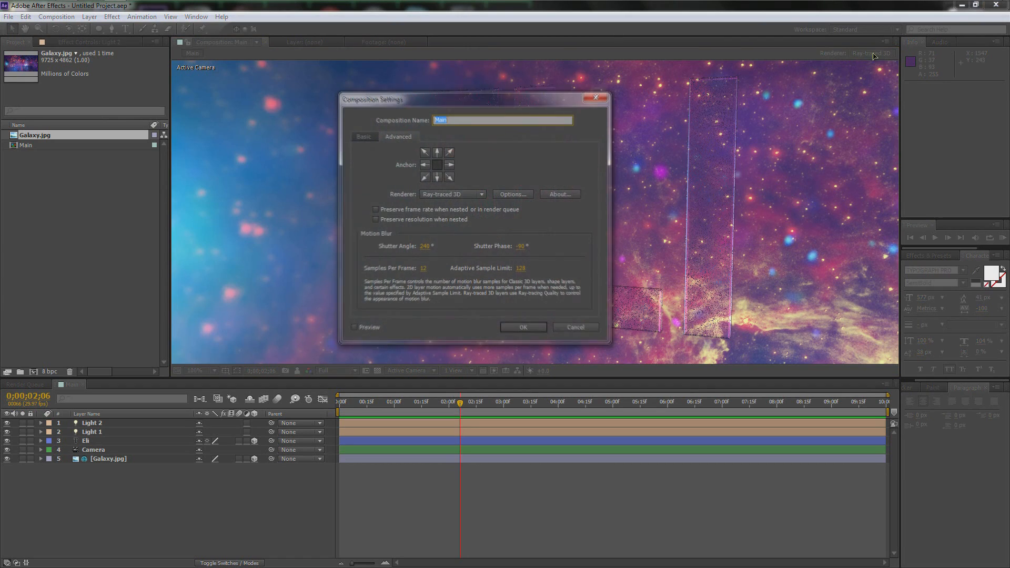
pyautogui.click(507, 195)
pyautogui.click(490, 231)
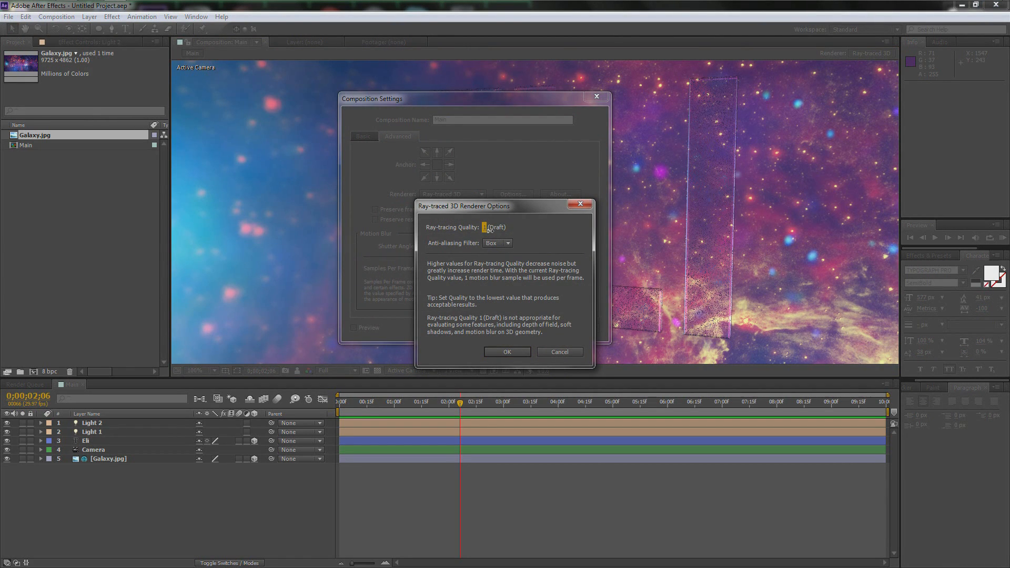
pyautogui.write('2')
pyautogui.click(507, 352)
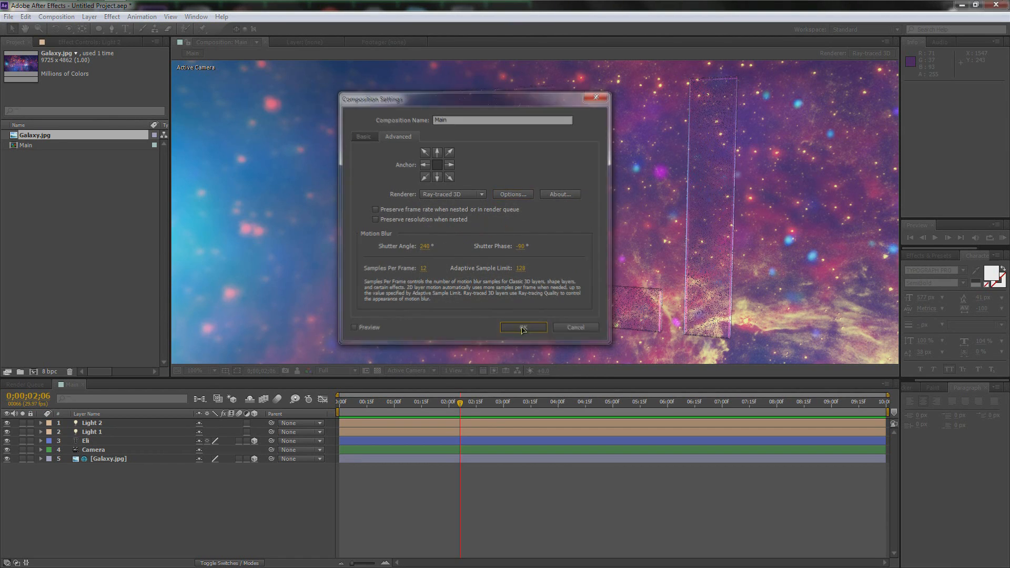
pyautogui.click(522, 324)
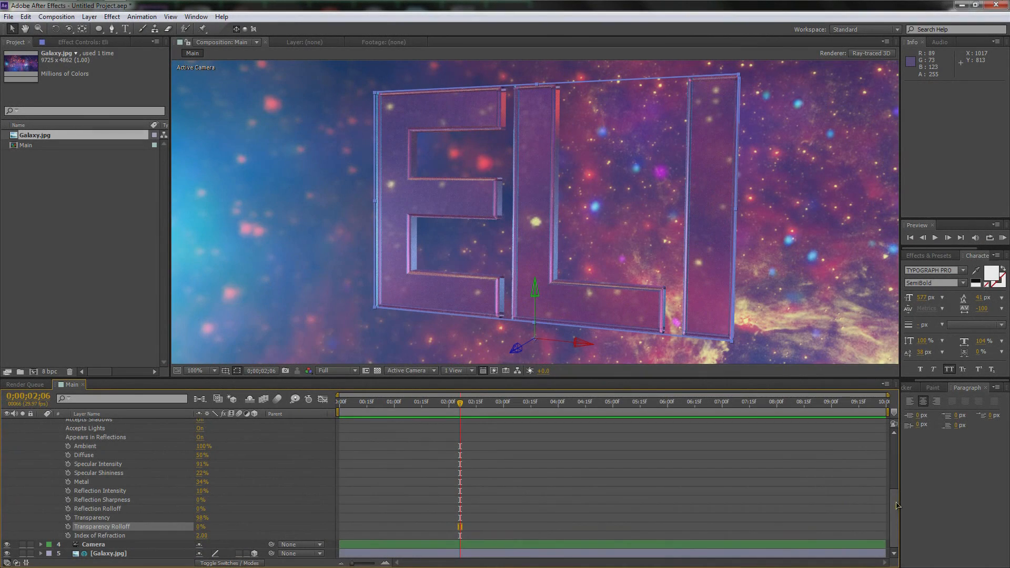
# Review the text layer's Geometry Options and Material Options, down to Index of Refraction, and examine the glass text render up close and at 50%.
pyautogui.moveTo(898, 508); pyautogui.dragTo(898, 463)
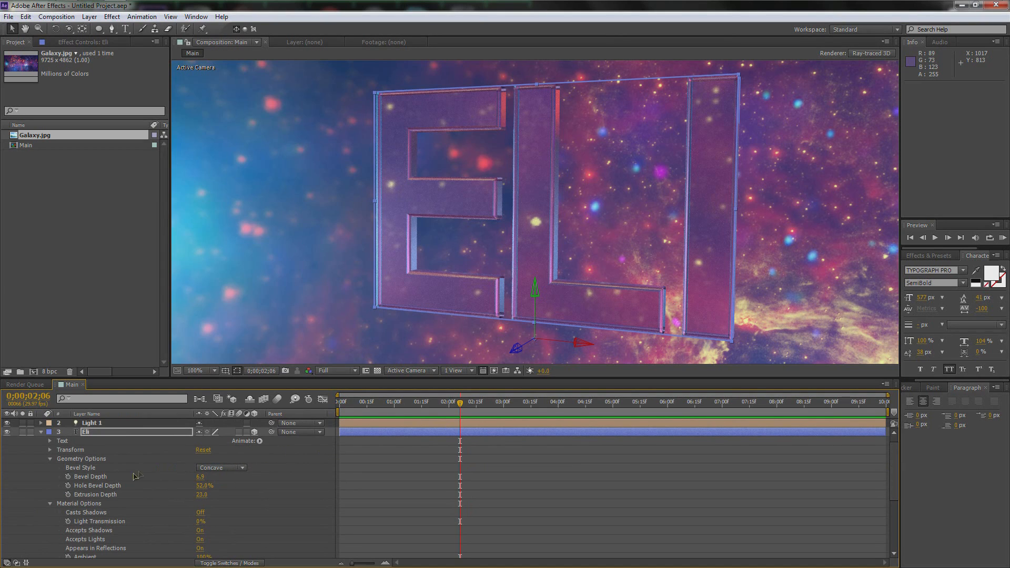
pyautogui.moveTo(897, 463); pyautogui.dragTo(897, 463)
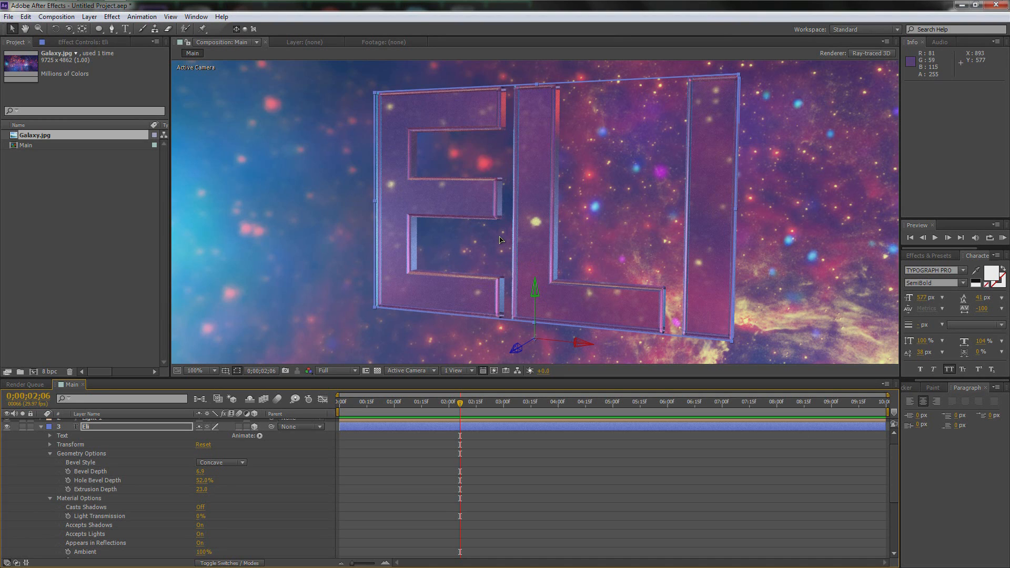
pyautogui.scroll(-2, 629, 256)
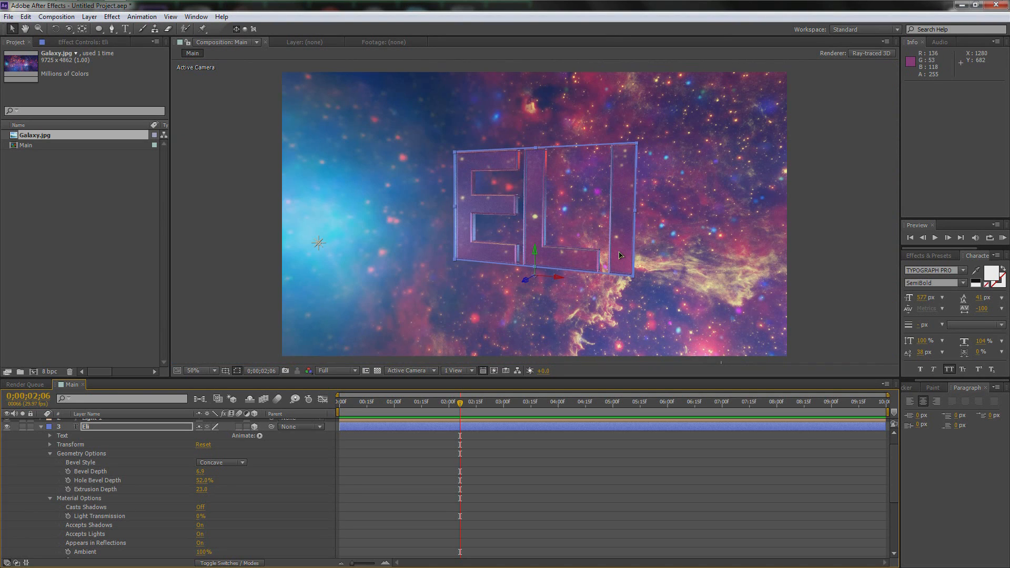
pyautogui.scroll(2, 620, 256)
pyautogui.scroll(-2, 655, 269)
pyautogui.scroll(2, 564, 245)
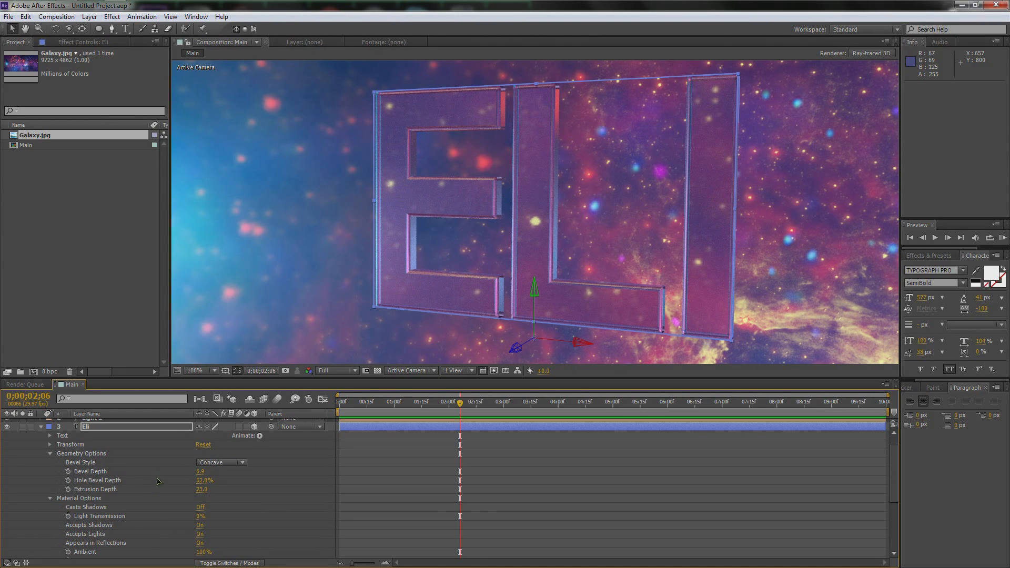
pyautogui.scroll(-3, 167, 483)
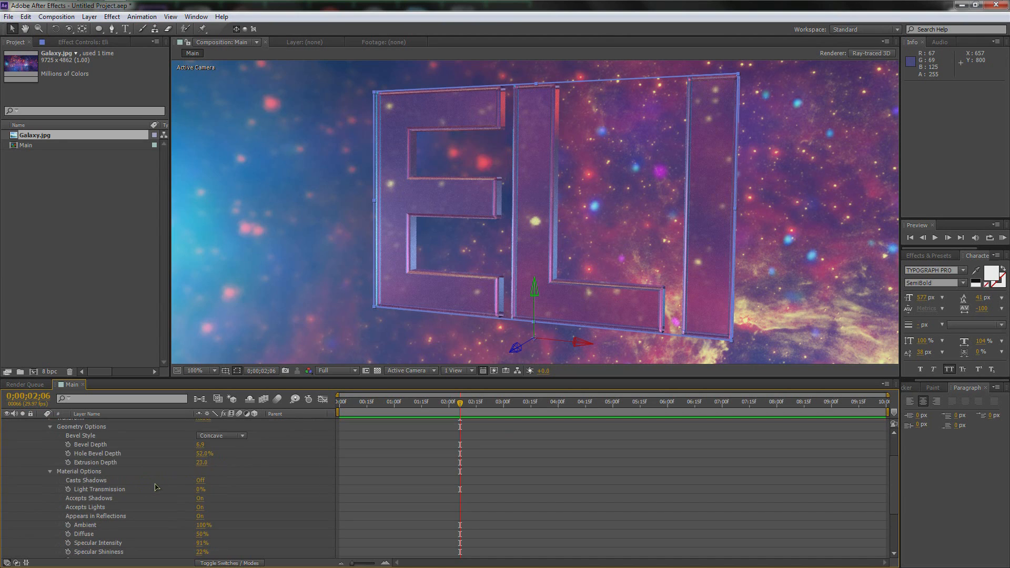
pyautogui.scroll(-1, 169, 510)
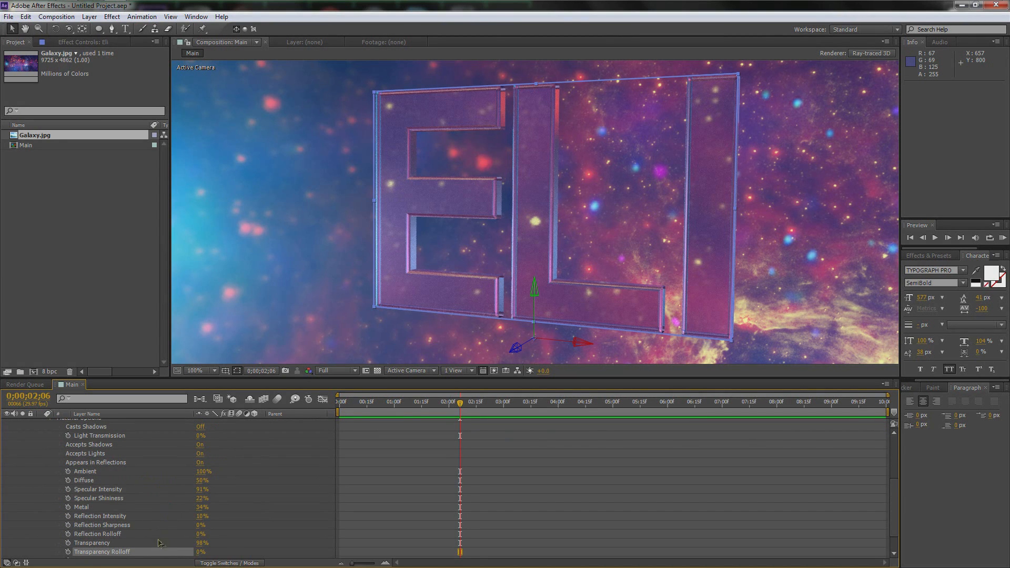
pyautogui.scroll(-1, 157, 540)
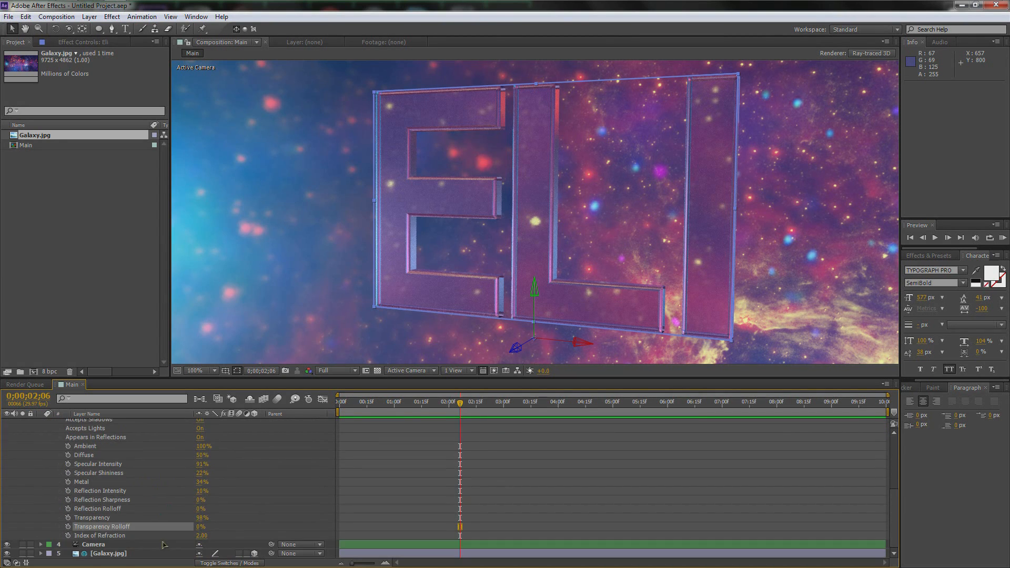
pyautogui.click(100, 536)
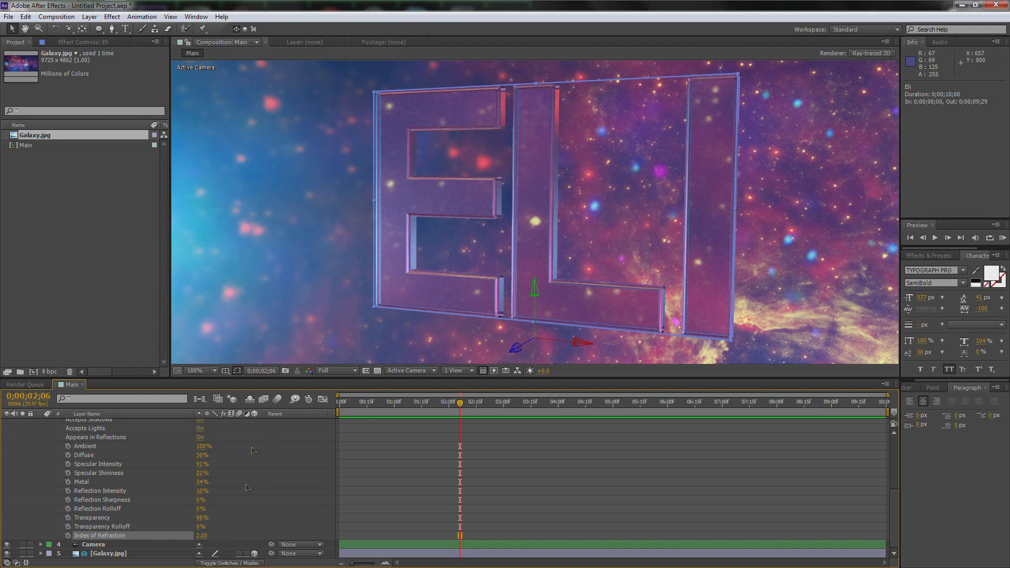
pyautogui.scroll(-2, 341, 278)
pyautogui.press('space')
pyautogui.moveTo(432, 261); pyautogui.dragTo(432, 263)
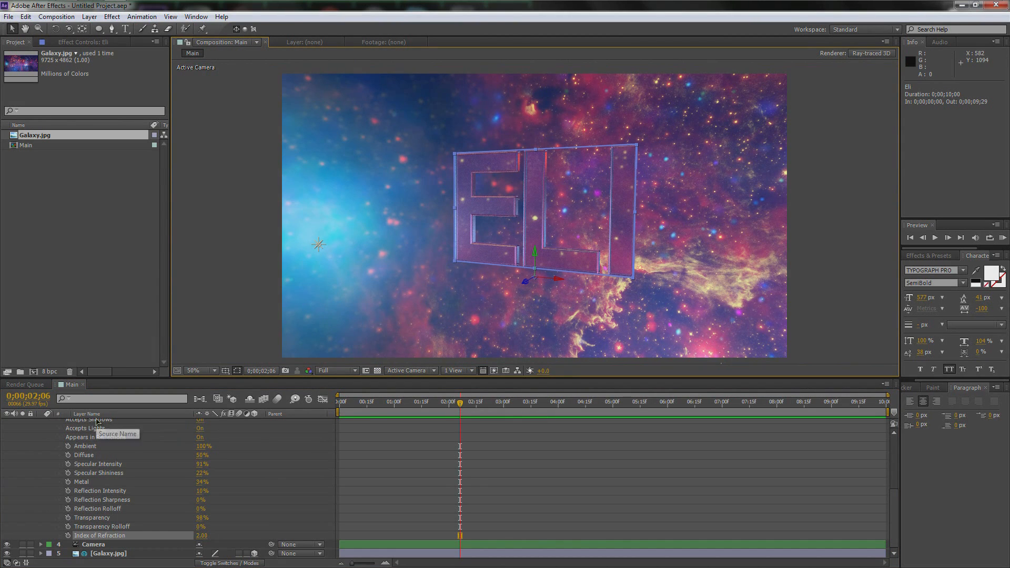
# Collapse the text layer's properties and move Light 1 along its Z axis to position 1180.0, 677.3, 497.7, then deselect it.
pyautogui.scroll(5, 99, 427)
pyautogui.click(42, 442)
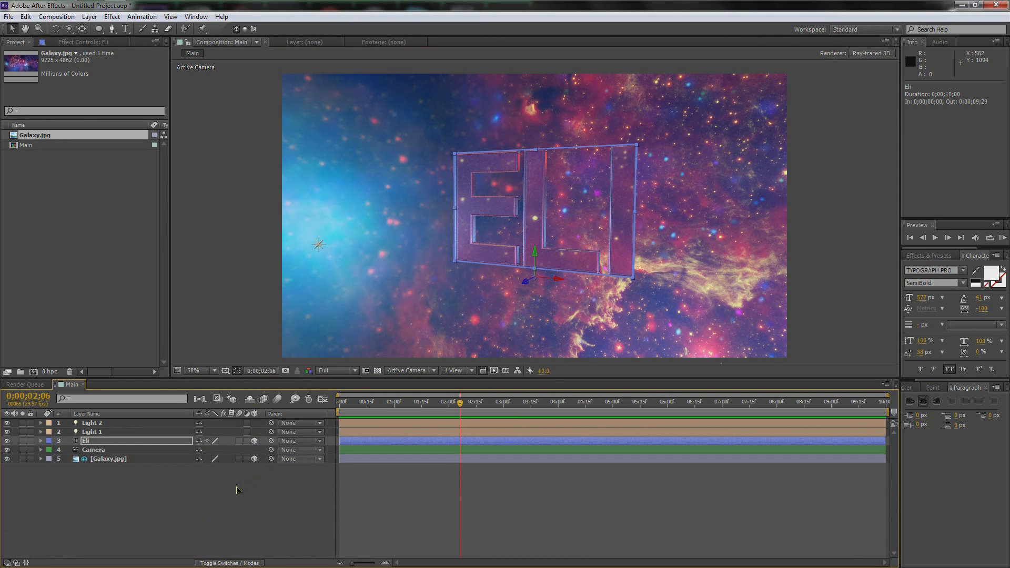
pyautogui.press(',')
pyautogui.press(',')
pyautogui.click(628, 291)
pyautogui.moveTo(628, 294); pyautogui.dragTo(625, 261)
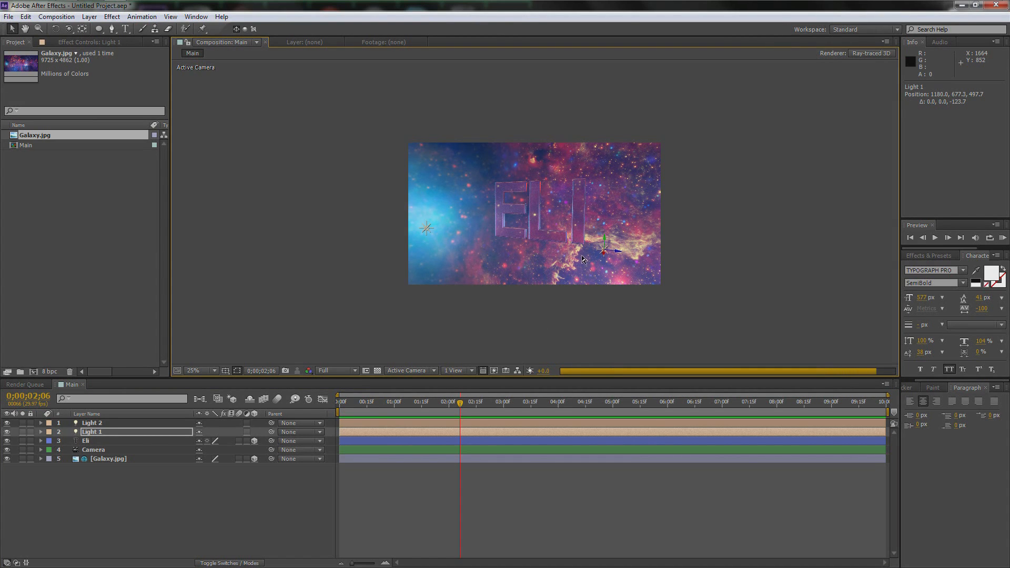
pyautogui.press('.')
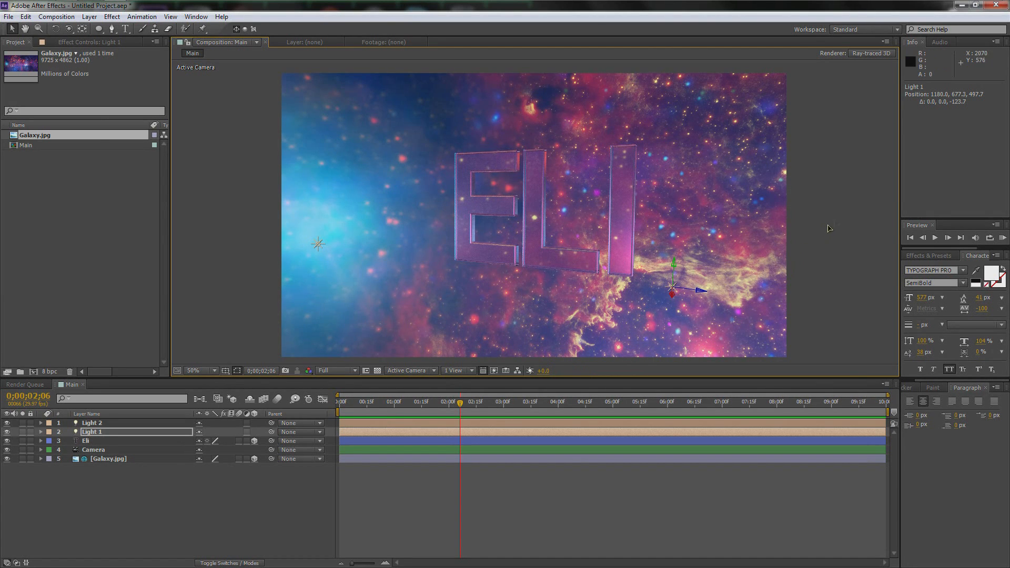
pyautogui.click(152, 497)
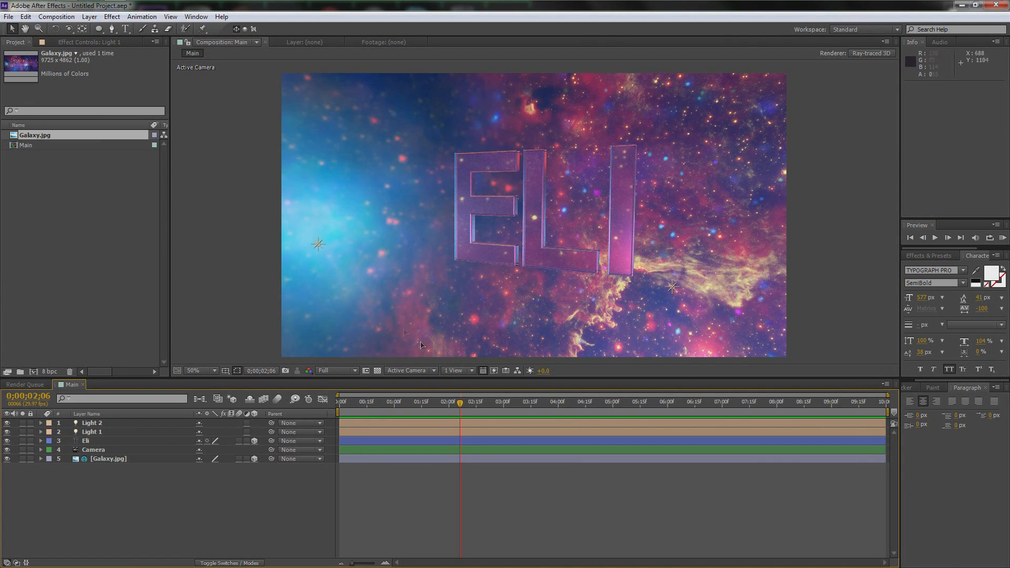
# Move the current time to 0;00;00;00 and set the composition preview resolution to Third.
pyautogui.moveTo(383, 405); pyautogui.dragTo(339, 405)
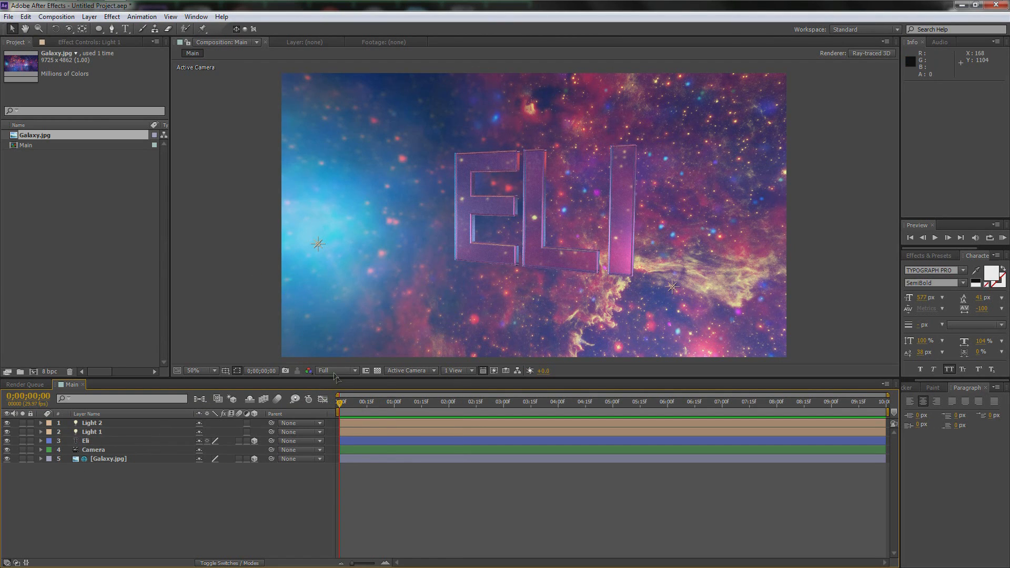
pyautogui.click(337, 371)
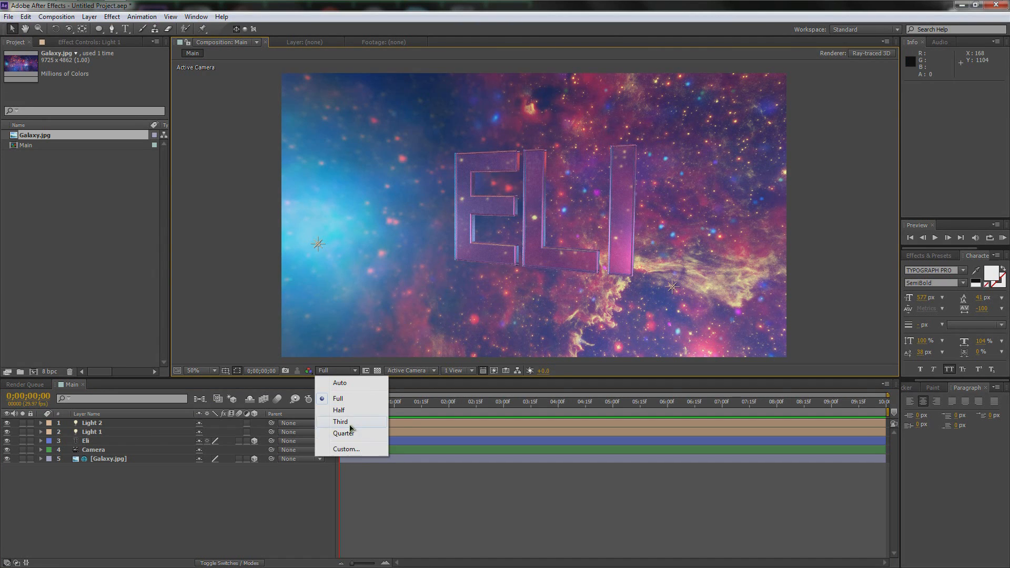
pyautogui.click(353, 424)
# Check the Main composition's Ray-traced 3D renderer options.
pyautogui.hotkey('ctrl', 'k')
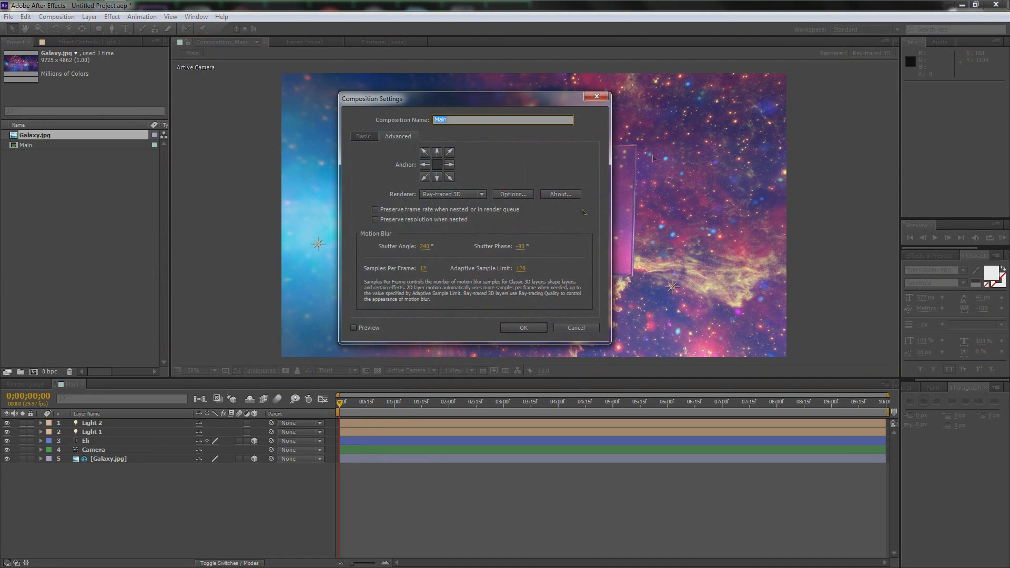
pyautogui.click(513, 195)
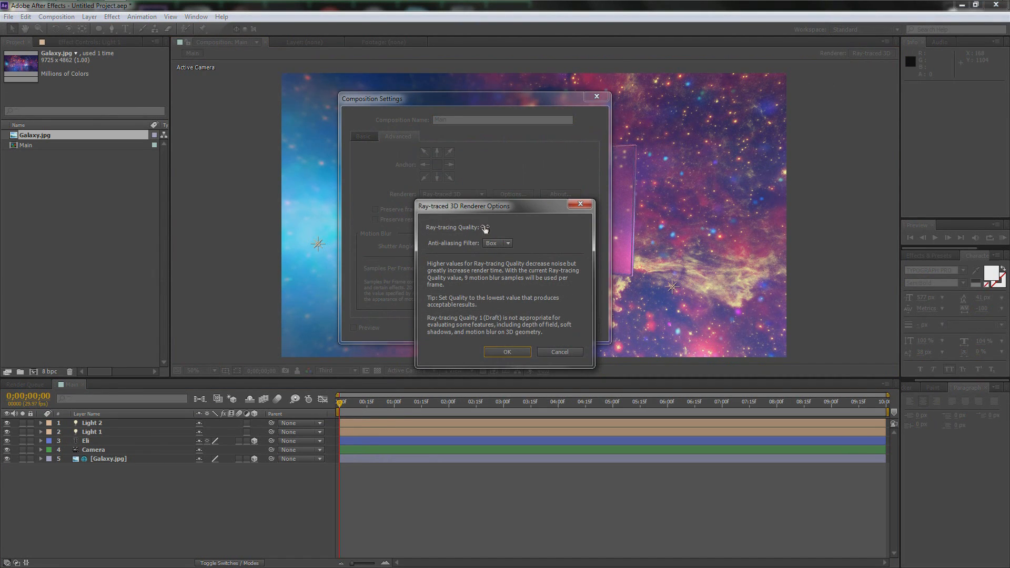
pyautogui.click(508, 351)
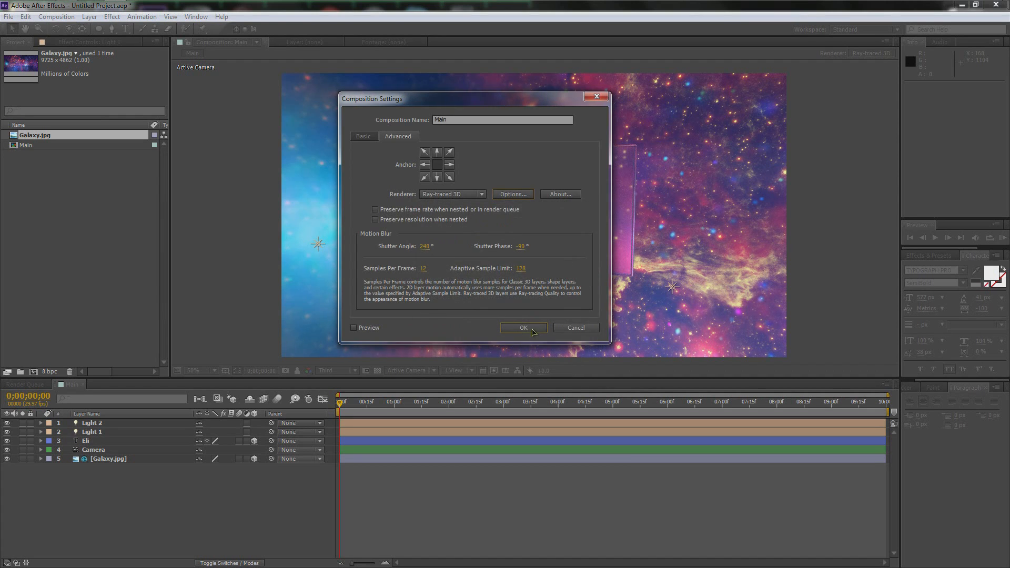
pyautogui.click(531, 328)
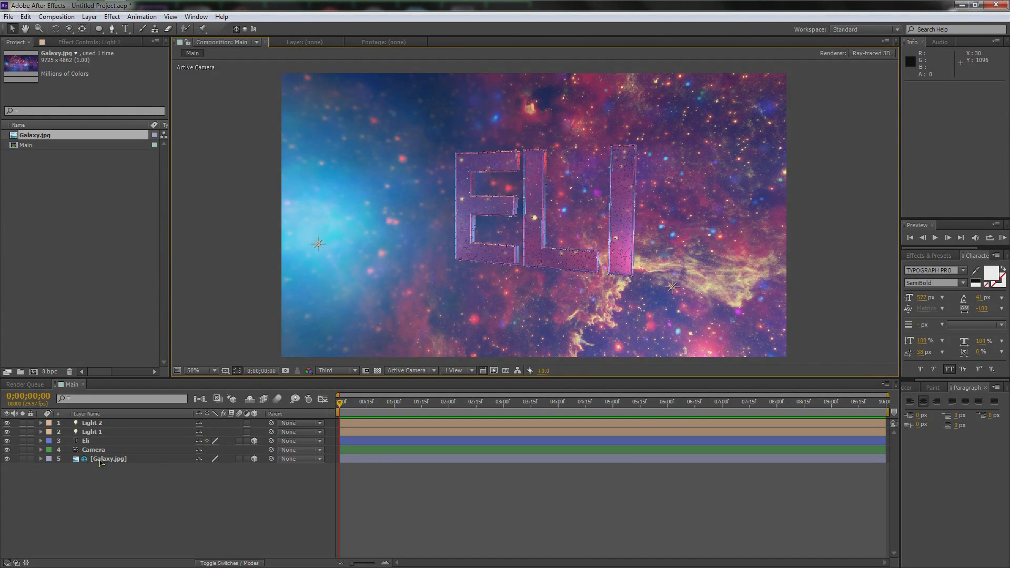
# Enable Position keyframing on the Camera at 0;00;00;00 and orbit the camera to about 1850.7, 934.9, -774.2.
pyautogui.click(97, 451)
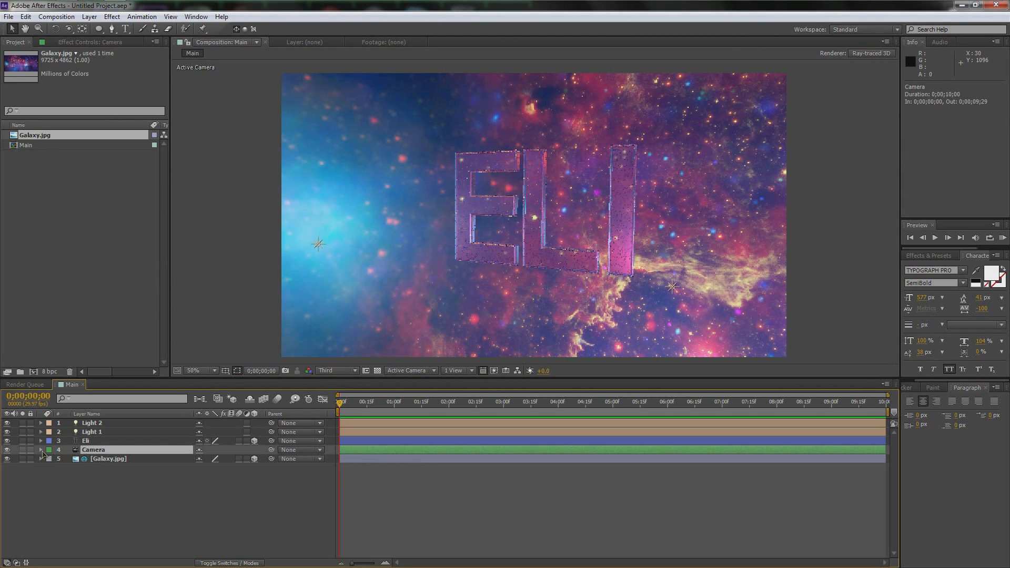
pyautogui.click(41, 450)
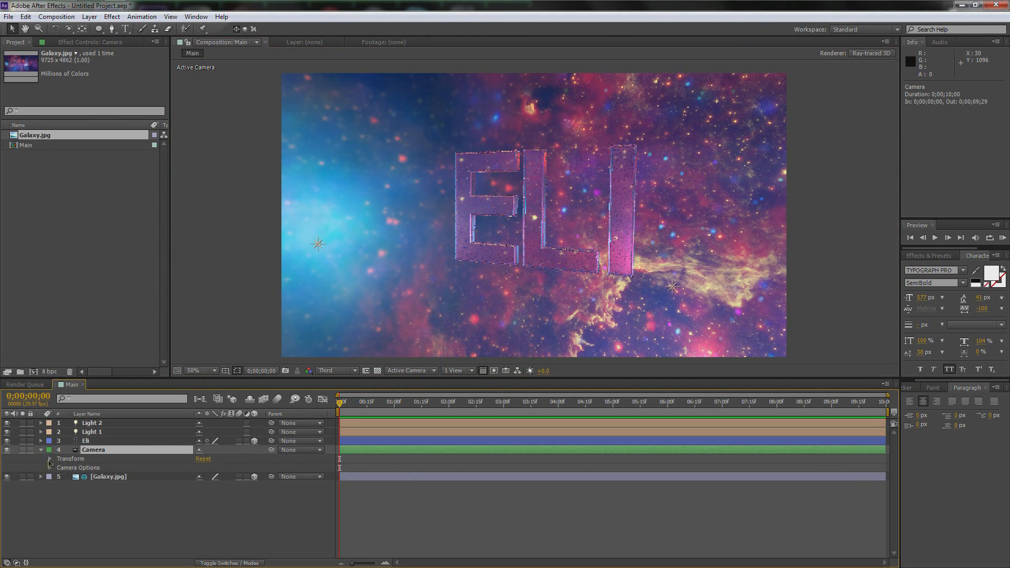
pyautogui.click(50, 459)
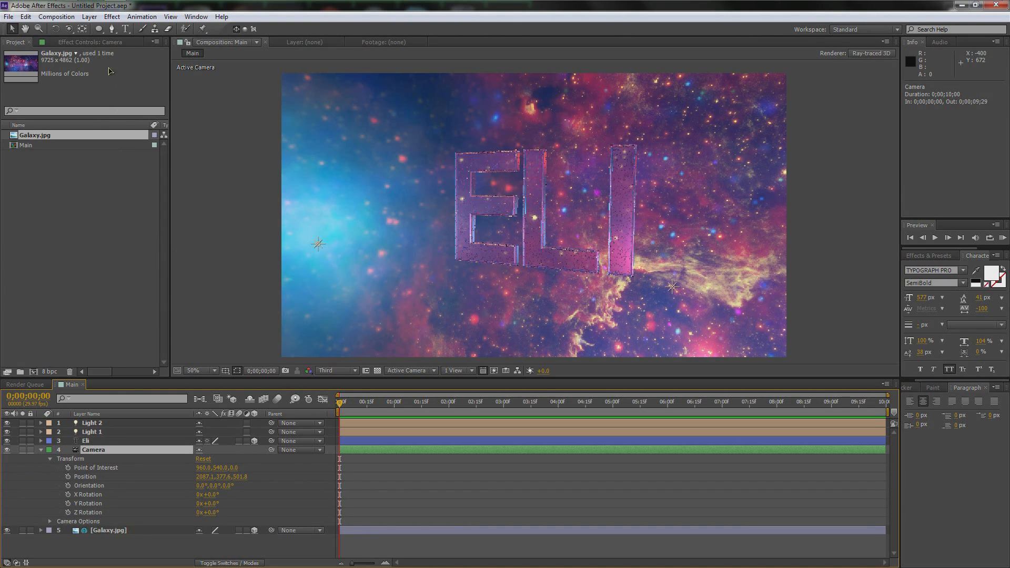
pyautogui.click(69, 477)
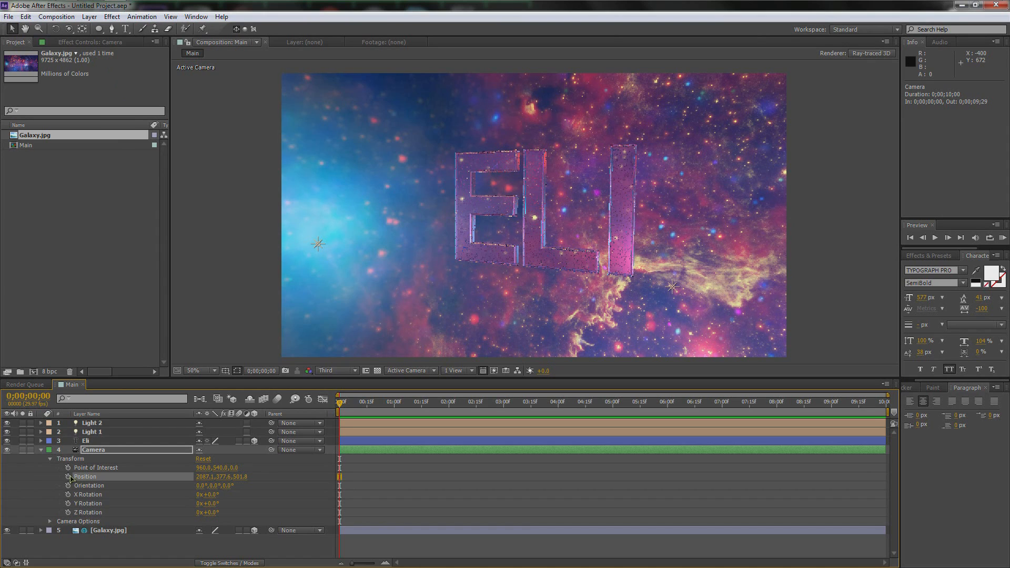
pyautogui.click(68, 476)
pyautogui.moveTo(69, 29); pyautogui.dragTo(116, 41)
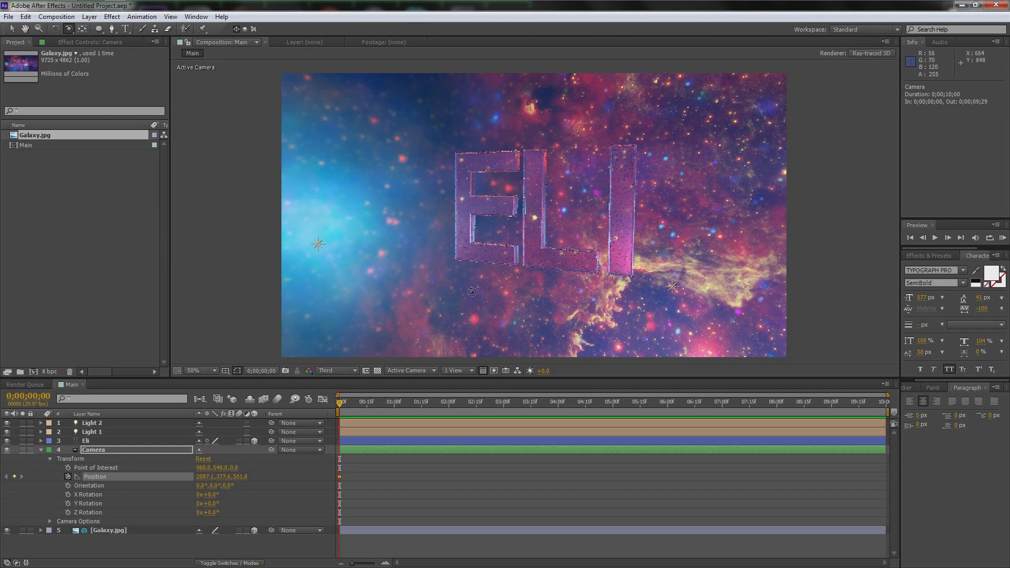
pyautogui.moveTo(526, 288); pyautogui.dragTo(596, 289)
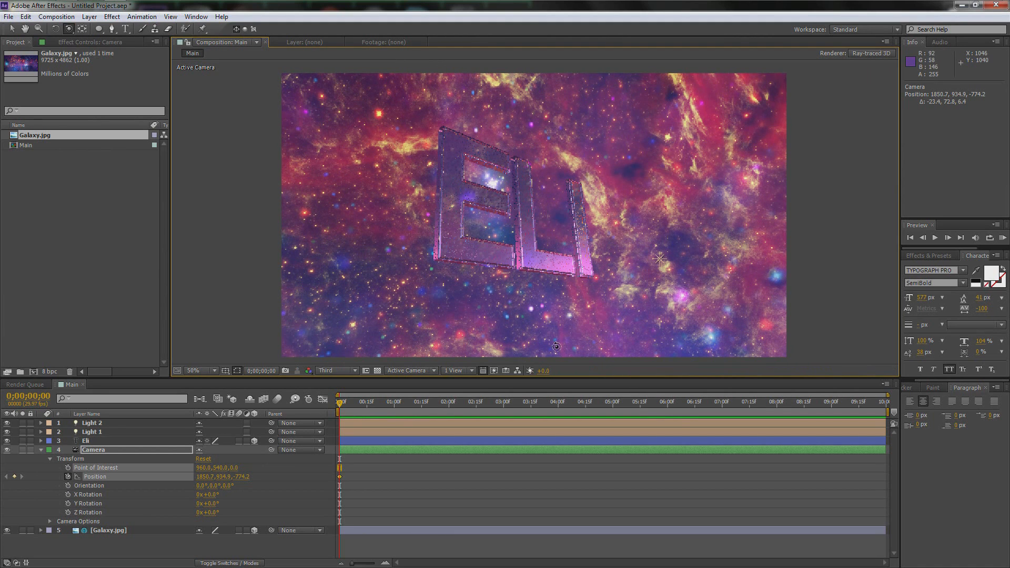
# Add a second Camera Position keyframe at 0;00;09;29 by orbiting the camera to about 1949.2, 186.6, 667.2.
pyautogui.moveTo(341, 404); pyautogui.dragTo(438, 405)
pyautogui.moveTo(721, 405); pyautogui.dragTo(888, 405)
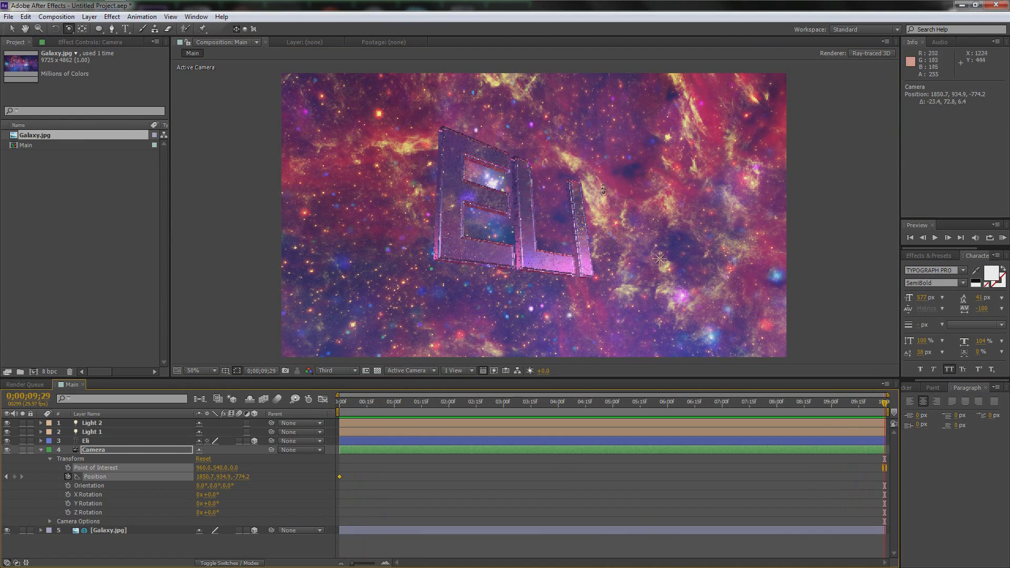
pyautogui.moveTo(590, 204); pyautogui.dragTo(502, 229)
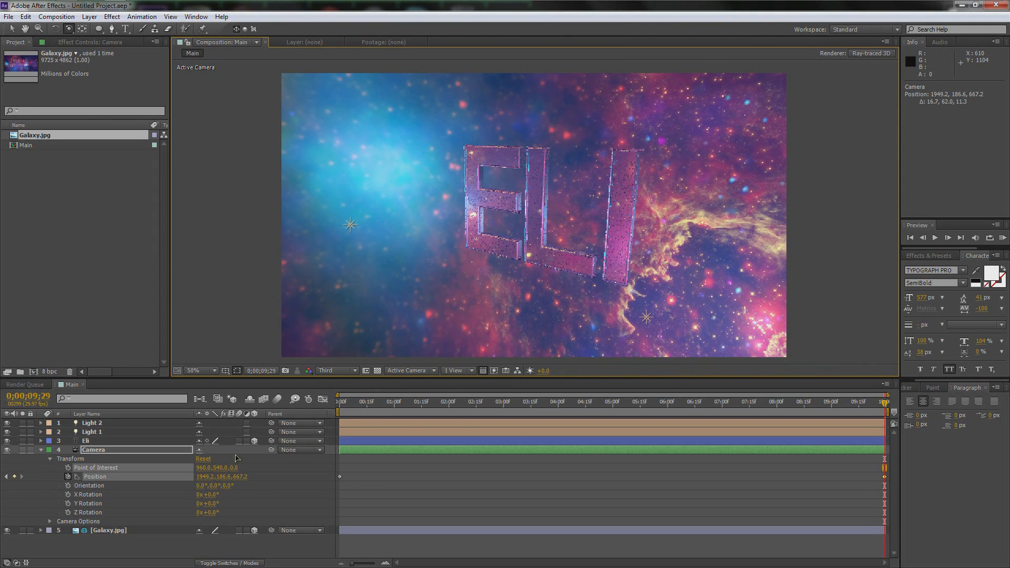
# Keyframe the Camera's Zoom from 1244.4 pixels at 0;00;00;00 to about 1435.4 pixels at 0;00;09;29.
pyautogui.moveTo(357, 410); pyautogui.dragTo(340, 407)
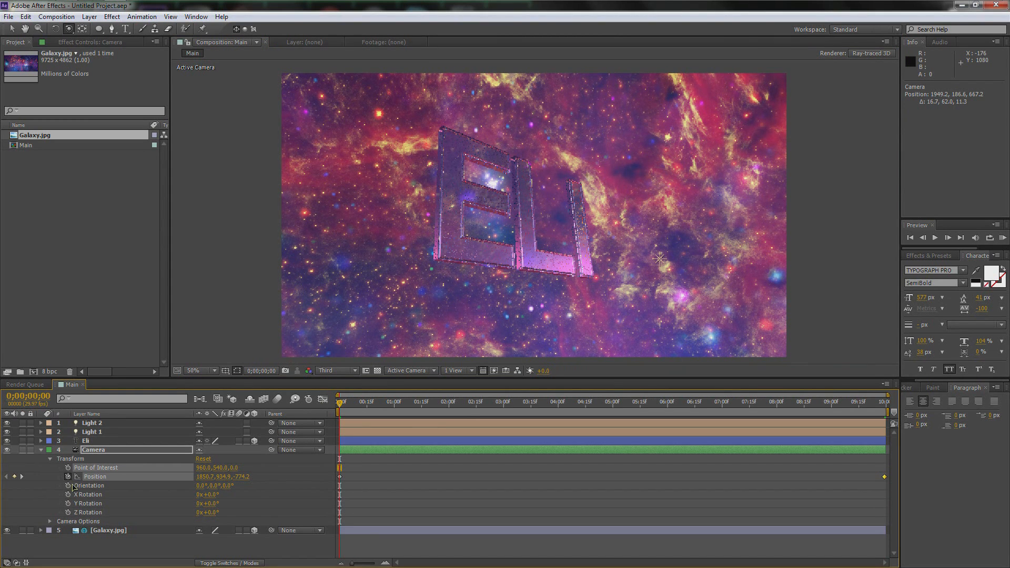
pyautogui.click(50, 522)
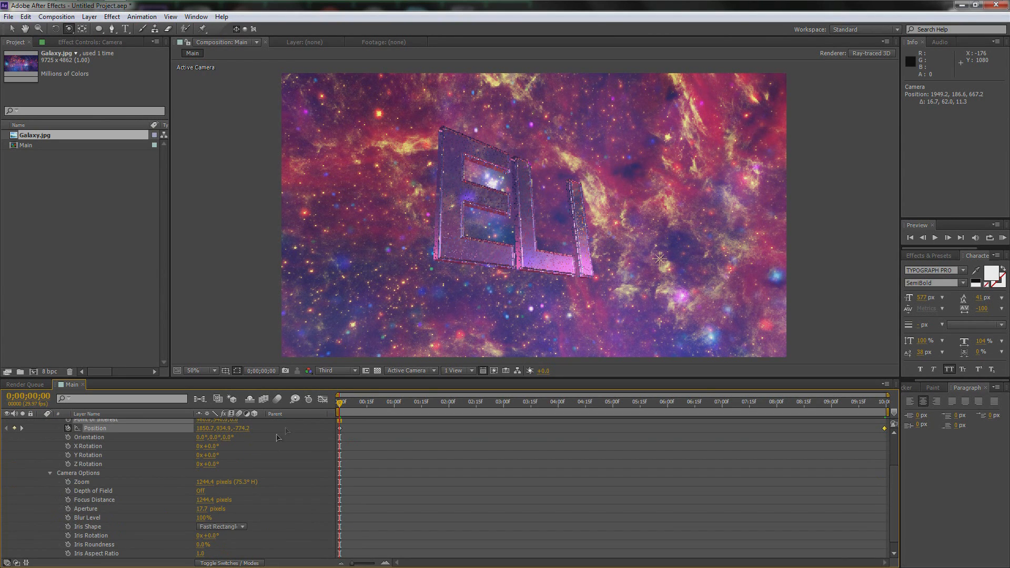
pyautogui.click(68, 482)
pyautogui.moveTo(343, 402); pyautogui.dragTo(512, 405)
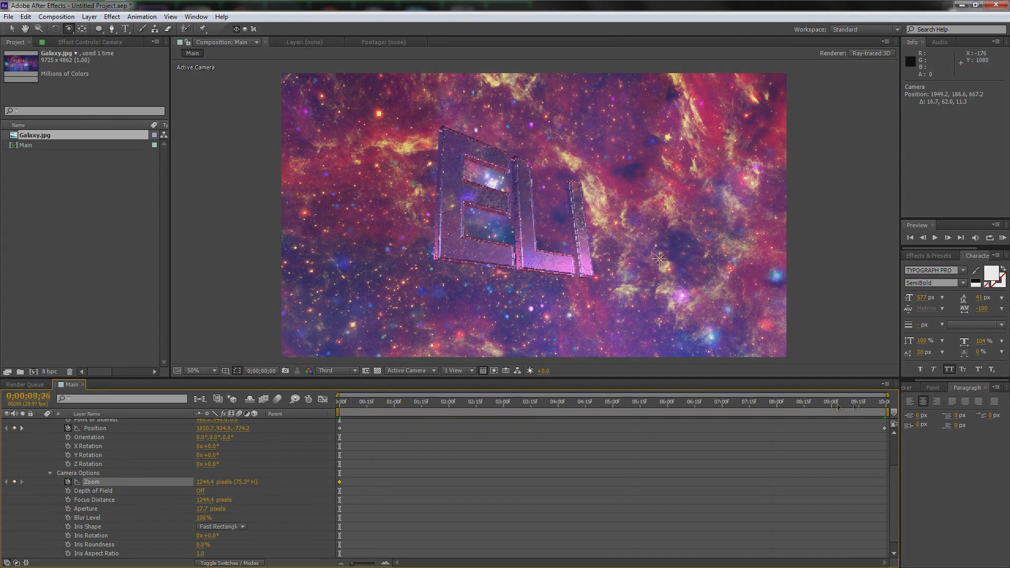
pyautogui.moveTo(839, 407); pyautogui.dragTo(886, 404)
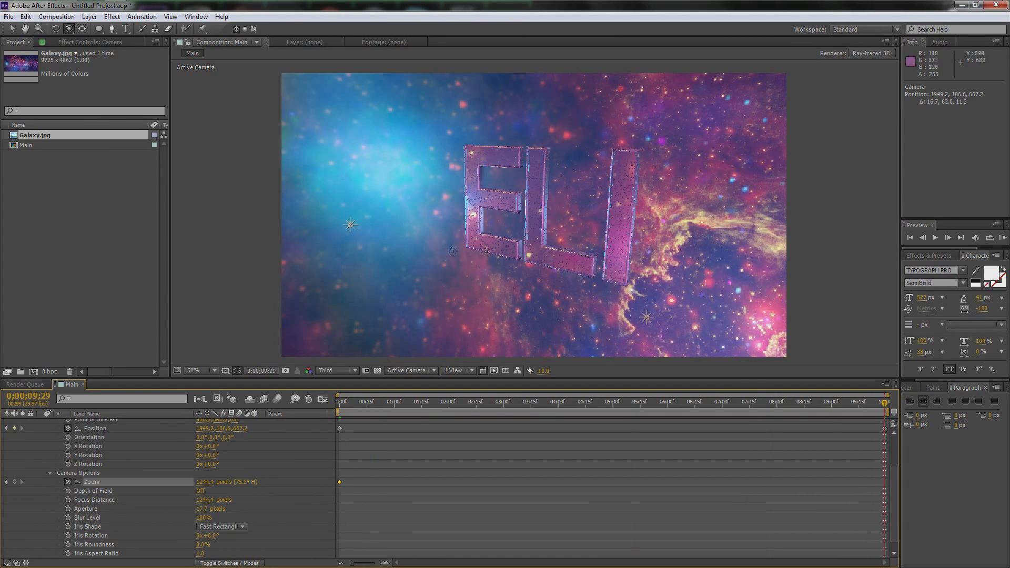
pyautogui.moveTo(267, 487); pyautogui.dragTo(237, 483)
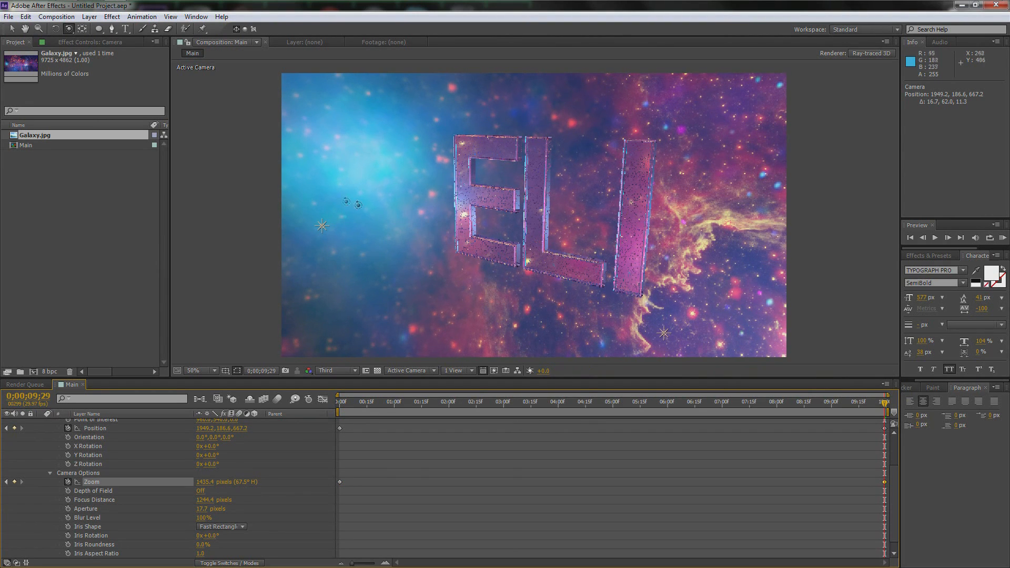
# Apply Easy Ease to both the Position and Zoom keyframes of the Camera layer.
pyautogui.click(13, 29)
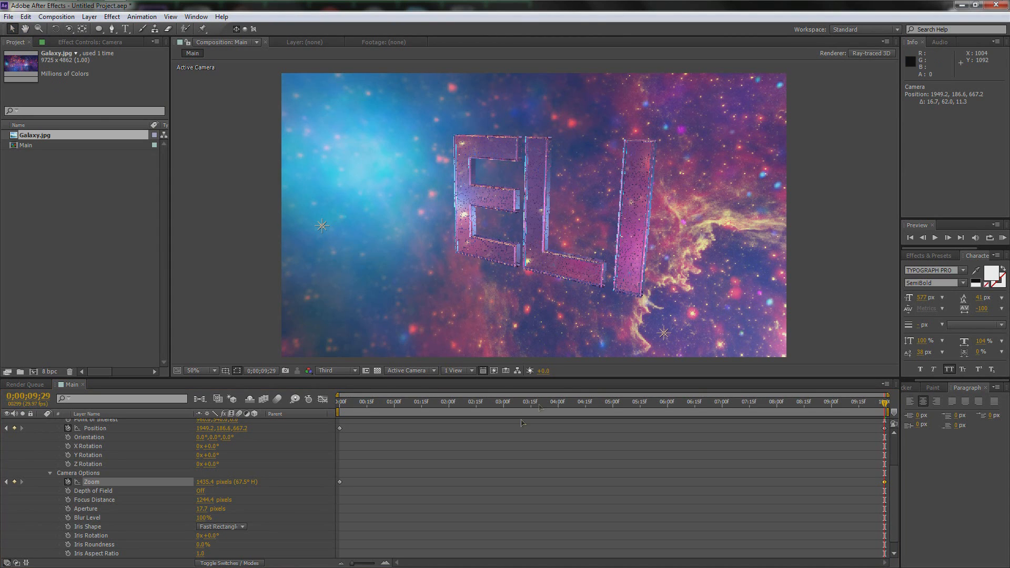
pyautogui.press('Home')
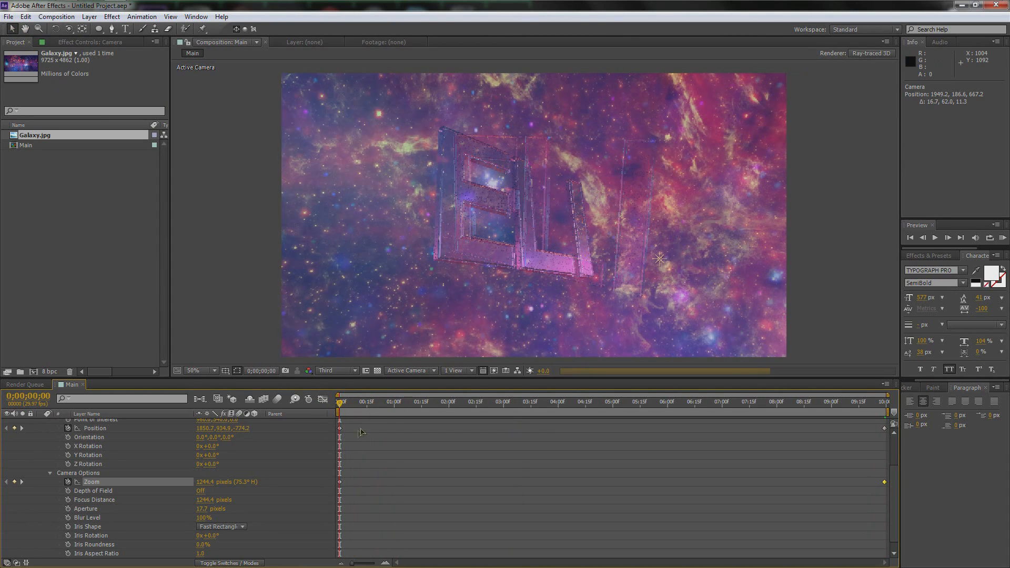
pyautogui.click(339, 429)
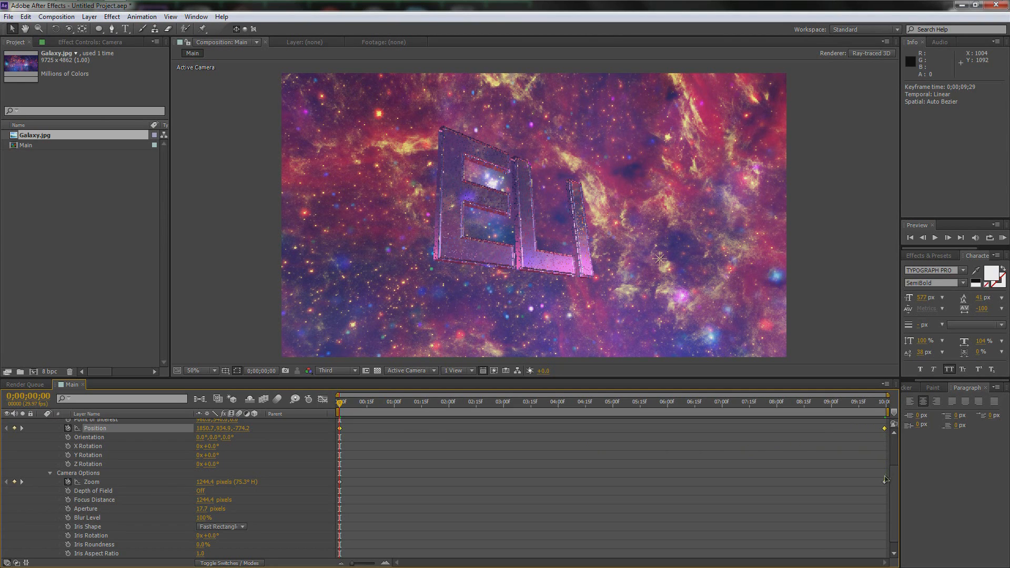
pyautogui.keyDown('shift'); pyautogui.click(885, 481); pyautogui.keyUp('shift')
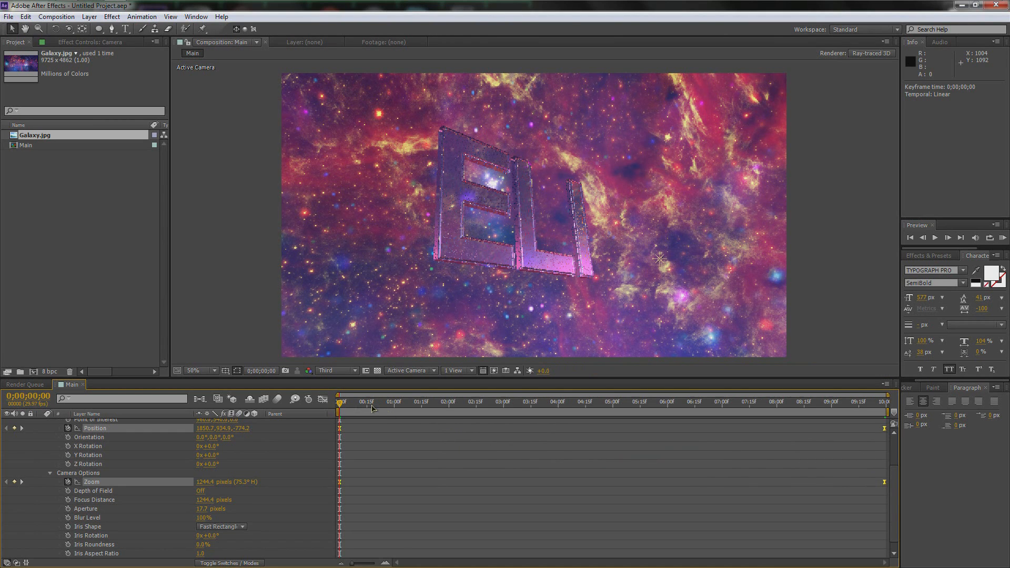
# Preview the eased camera move across the Main composition, ending back at 0;00;00;00.
pyautogui.moveTo(338, 403); pyautogui.dragTo(790, 403)
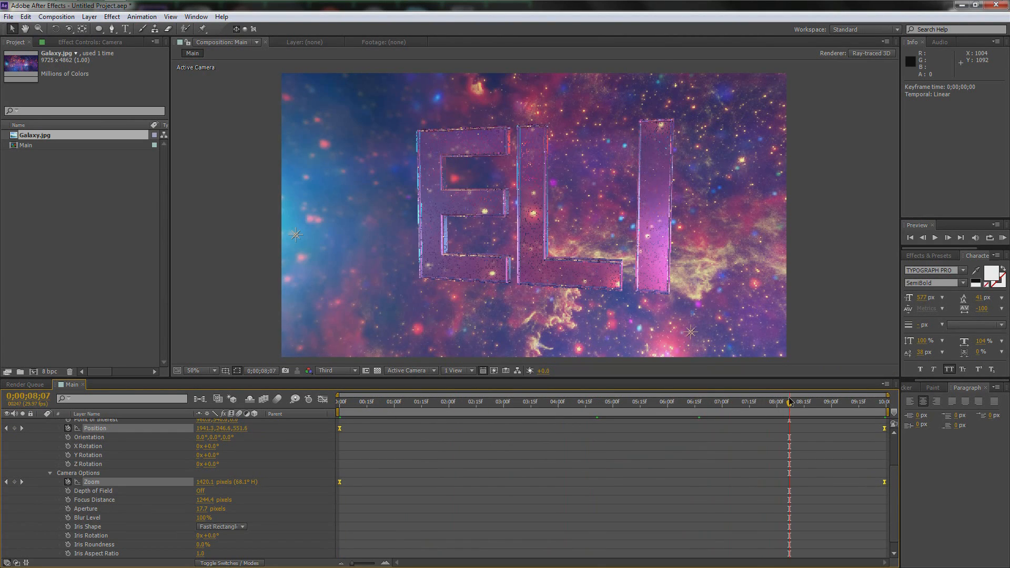
pyautogui.click(849, 403)
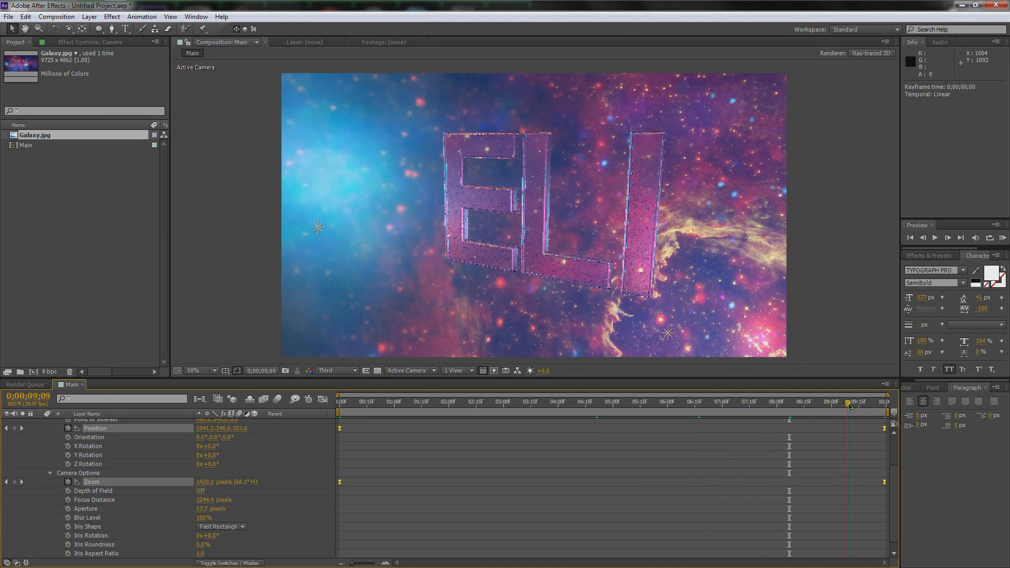
pyautogui.moveTo(820, 406); pyautogui.dragTo(322, 404)
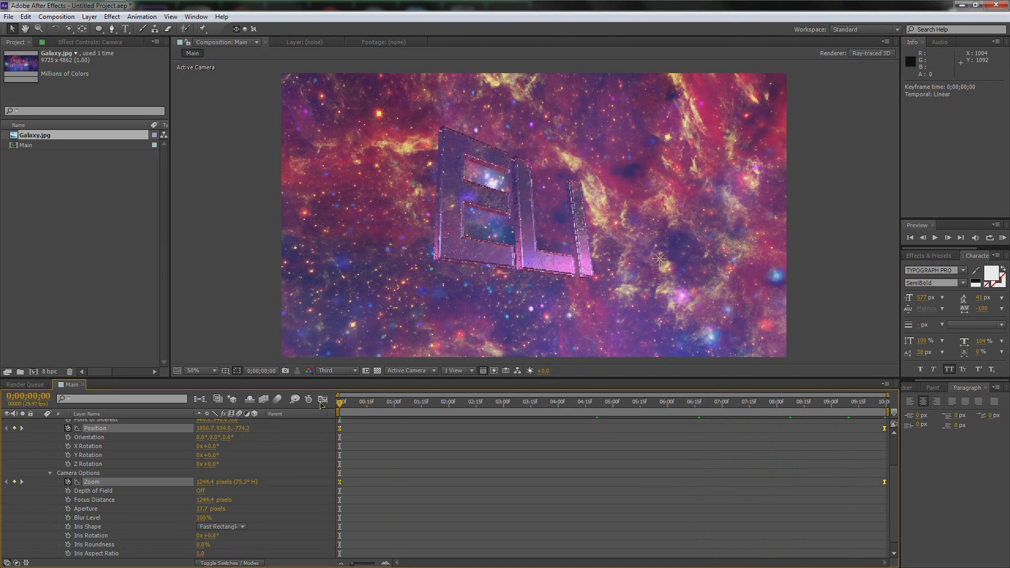
# Collapse the Camera layer's properties and create a 1920 x 1080 px black solid named Flare.
pyautogui.scroll(5, 105, 450)
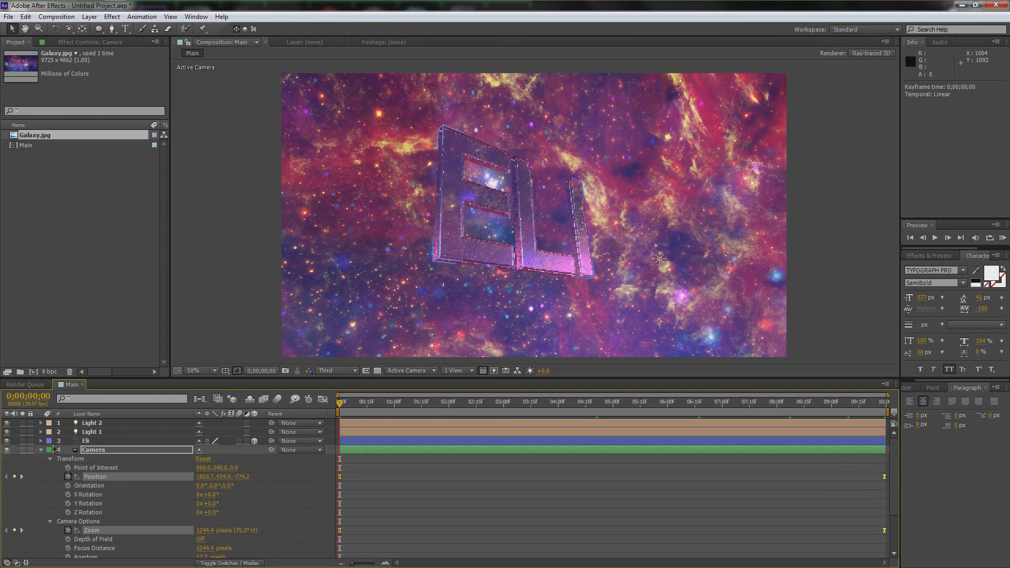
pyautogui.click(40, 450)
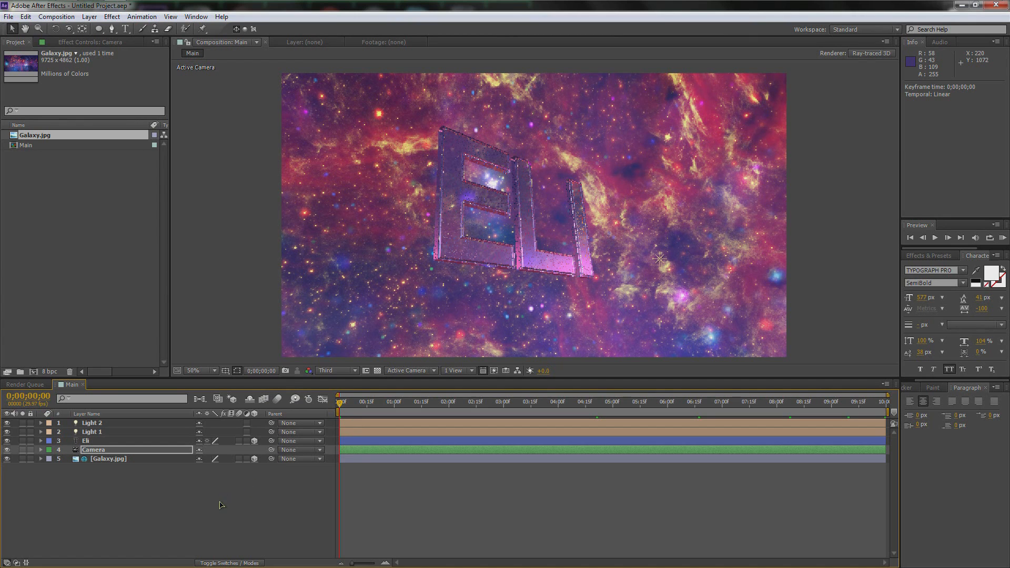
pyautogui.rightClick(168, 497)
pyautogui.moveTo(204, 386)
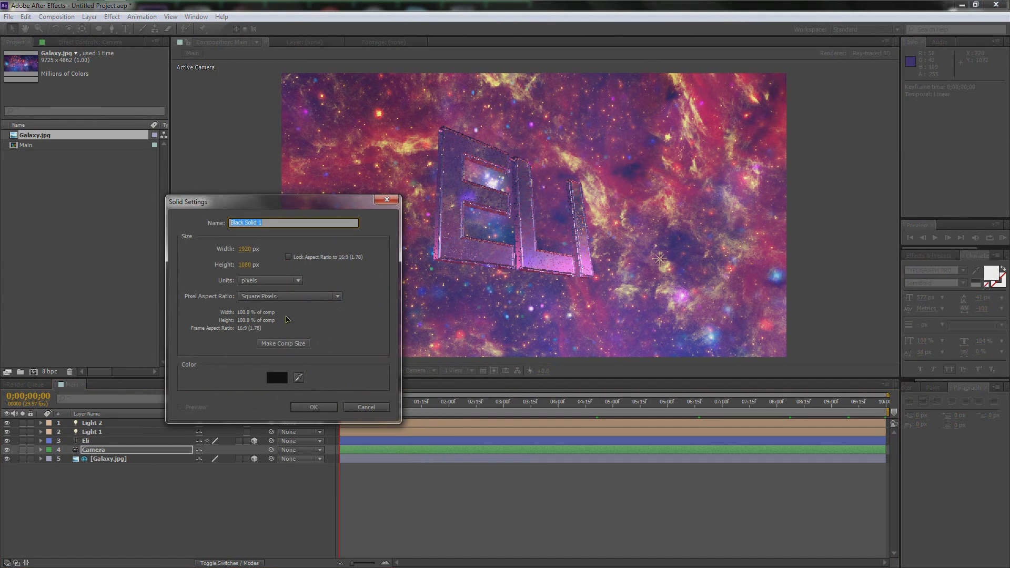
pyautogui.write('Fla')
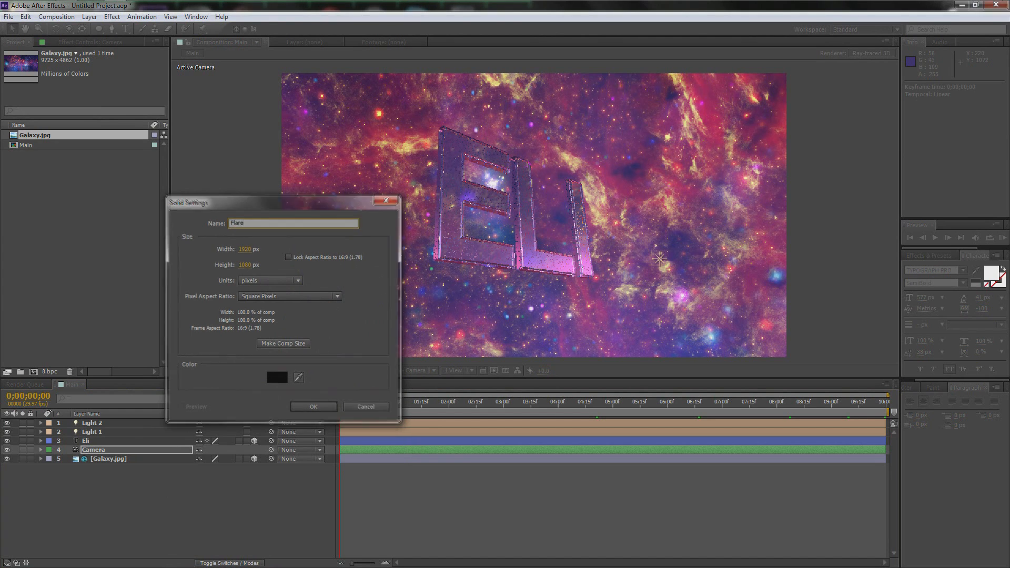
pyautogui.write('re')
pyautogui.press('Return')
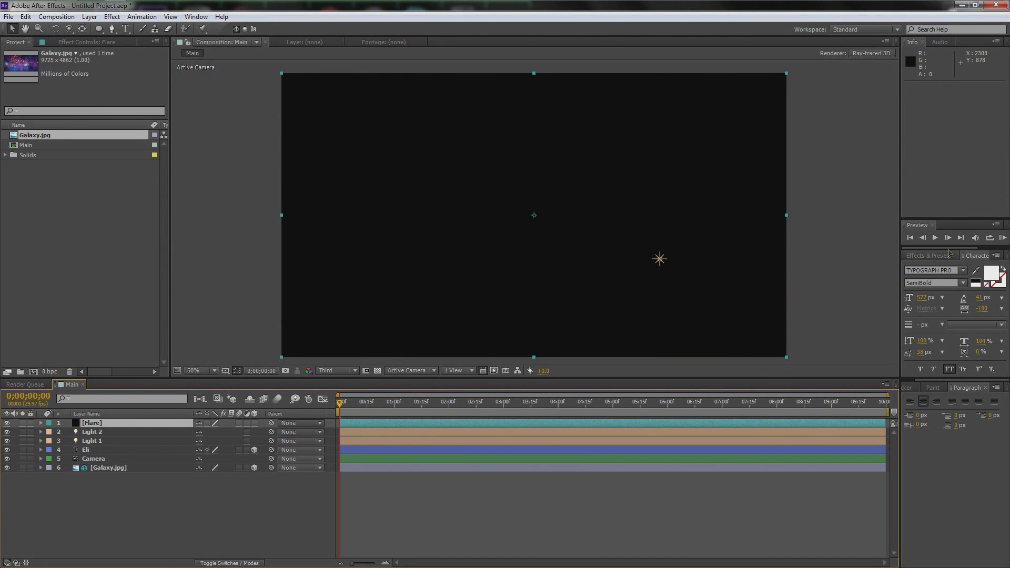
# Find the Optical Flares effect and apply it to the Flare solid.
pyautogui.click(928, 256)
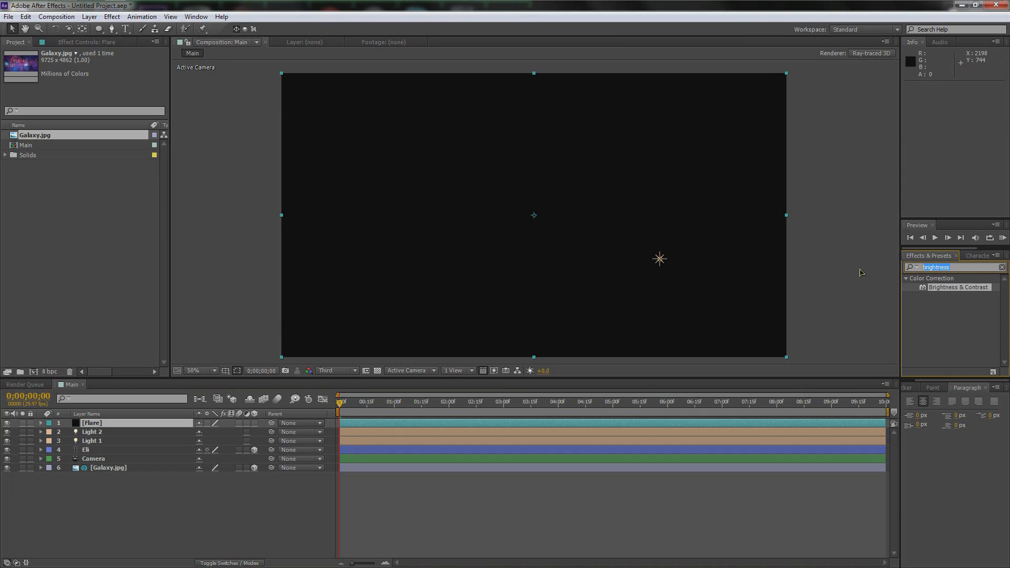
pyautogui.write('flare')
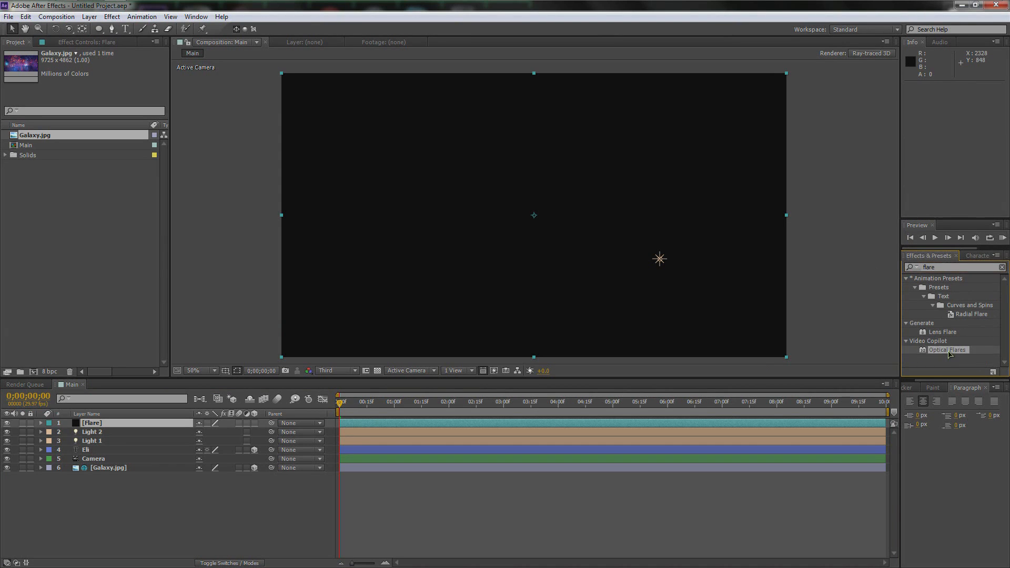
pyautogui.moveTo(951, 351); pyautogui.dragTo(95, 423)
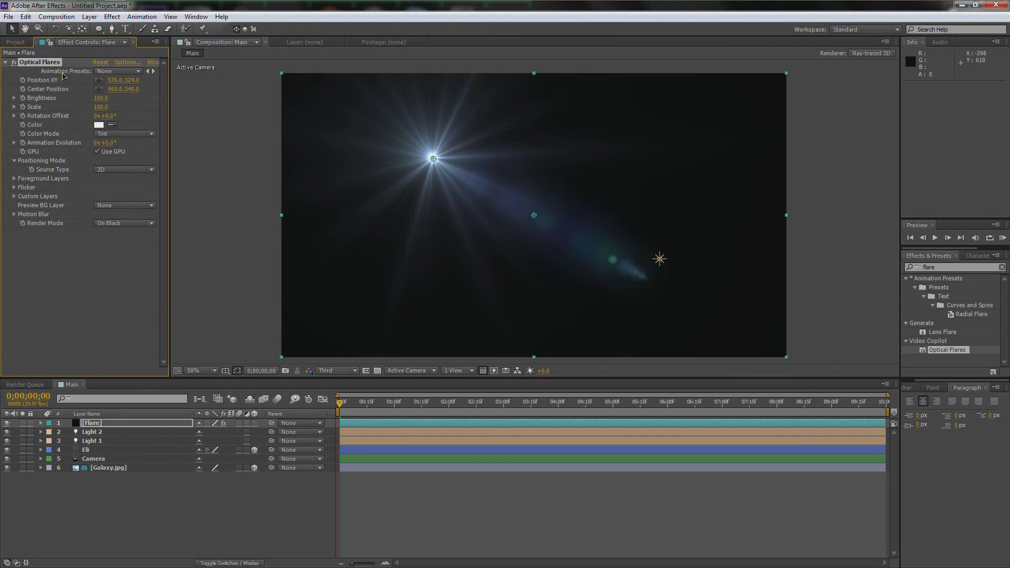
# Set the Optical Flares Render Mode to On Transparent on the Flare layer.
pyautogui.click(109, 169)
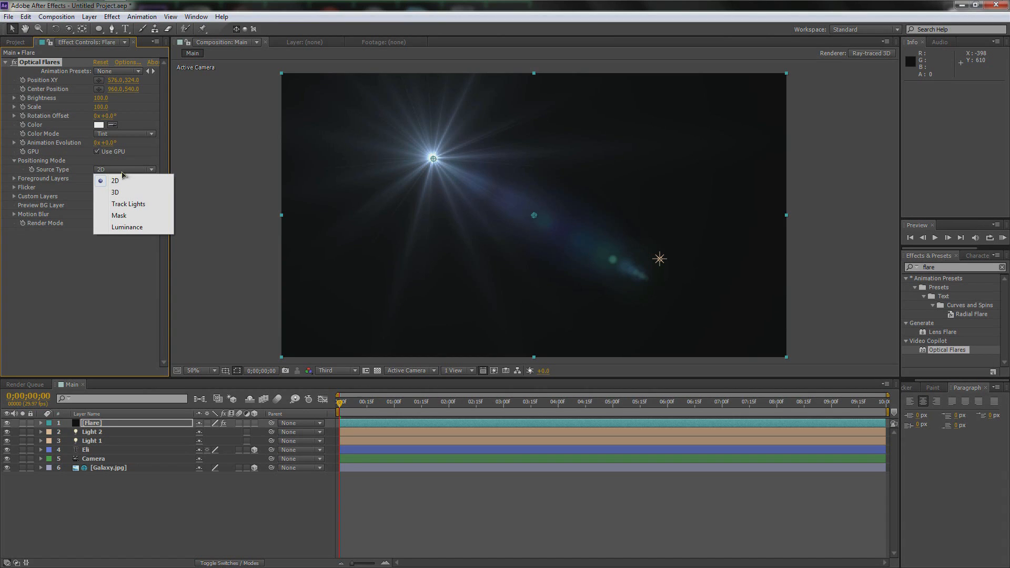
pyautogui.click(75, 175)
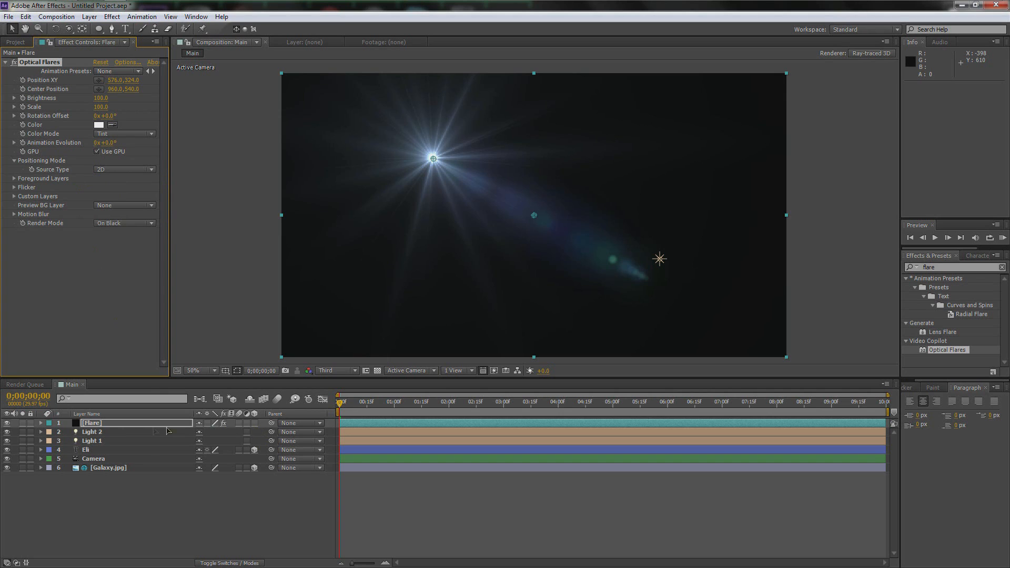
pyautogui.click(108, 225)
pyautogui.click(136, 244)
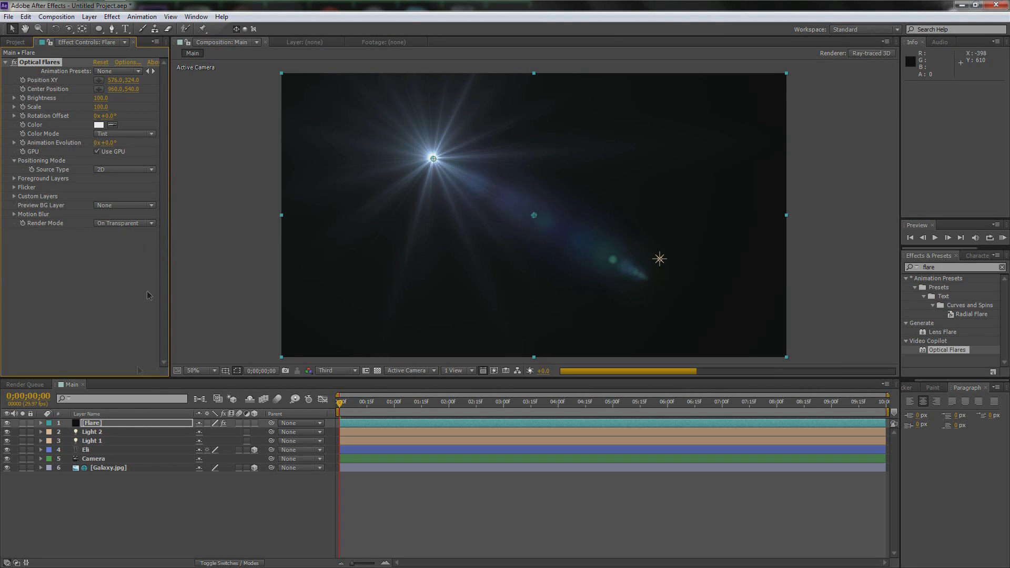
# Show the layer blending modes and set the Flare layer to Screen.
pyautogui.click(126, 425)
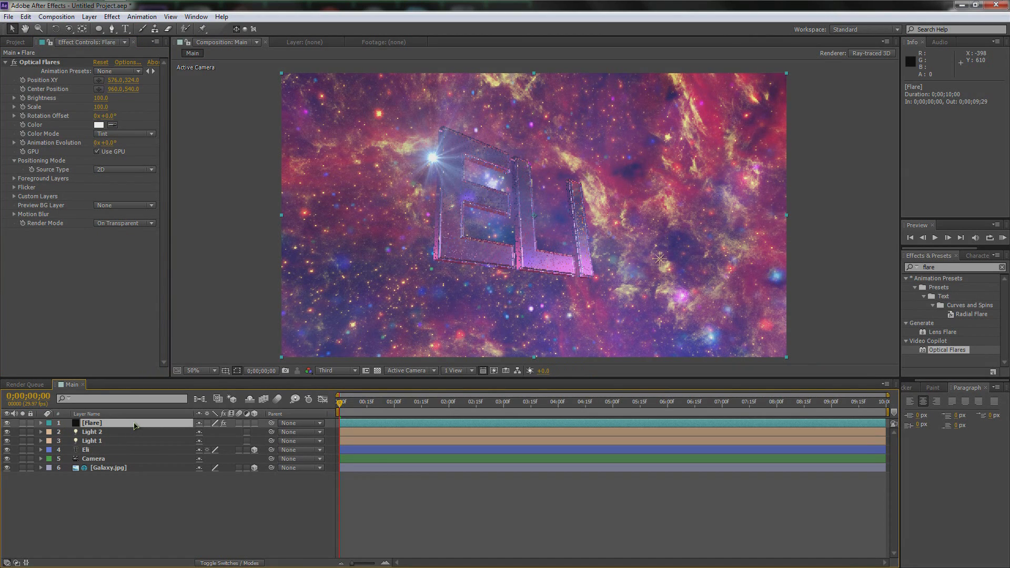
pyautogui.press('F4')
pyautogui.click(204, 426)
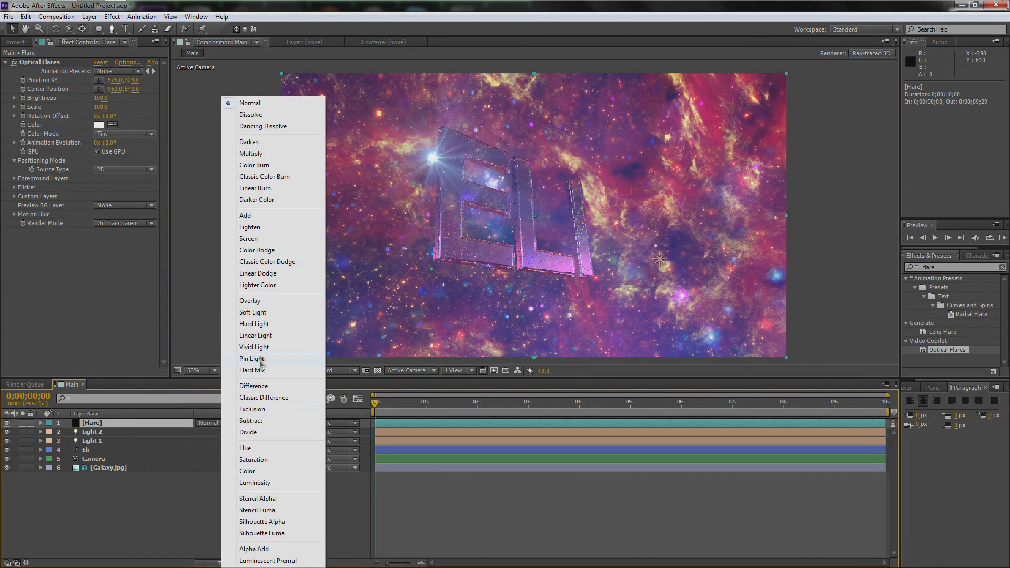
pyautogui.click(263, 240)
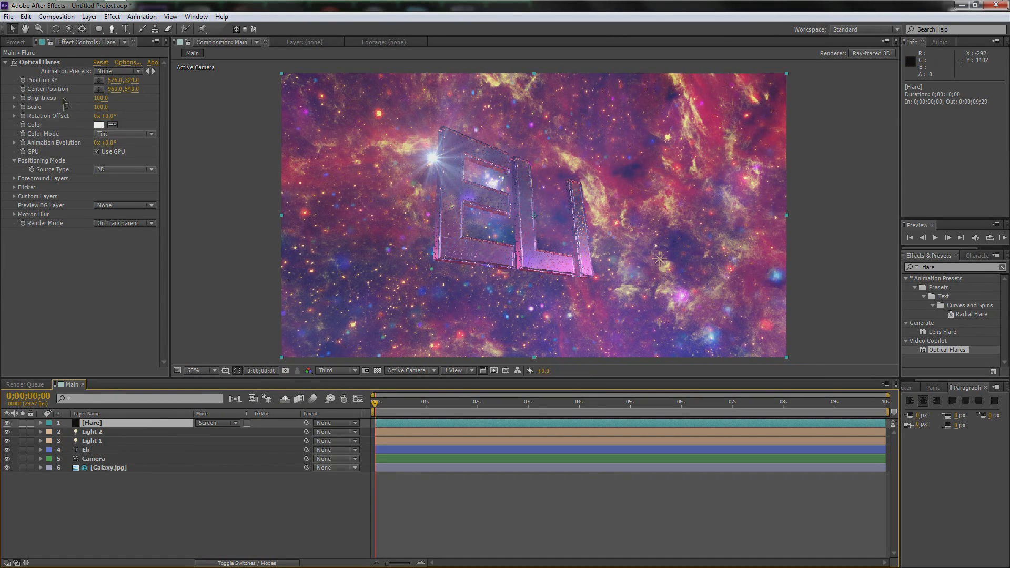
# Compare the Sub Zero and Stretch Flare presets from Pro Presets 2 in Optical Flares Options and apply Sub Zero.
pyautogui.click(129, 63)
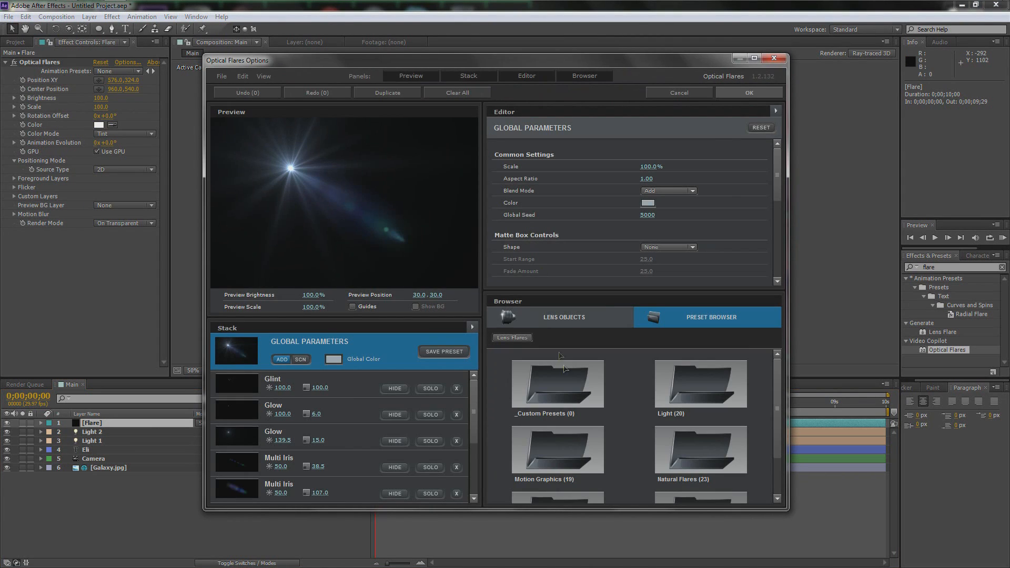
pyautogui.moveTo(779, 389); pyautogui.dragTo(780, 430)
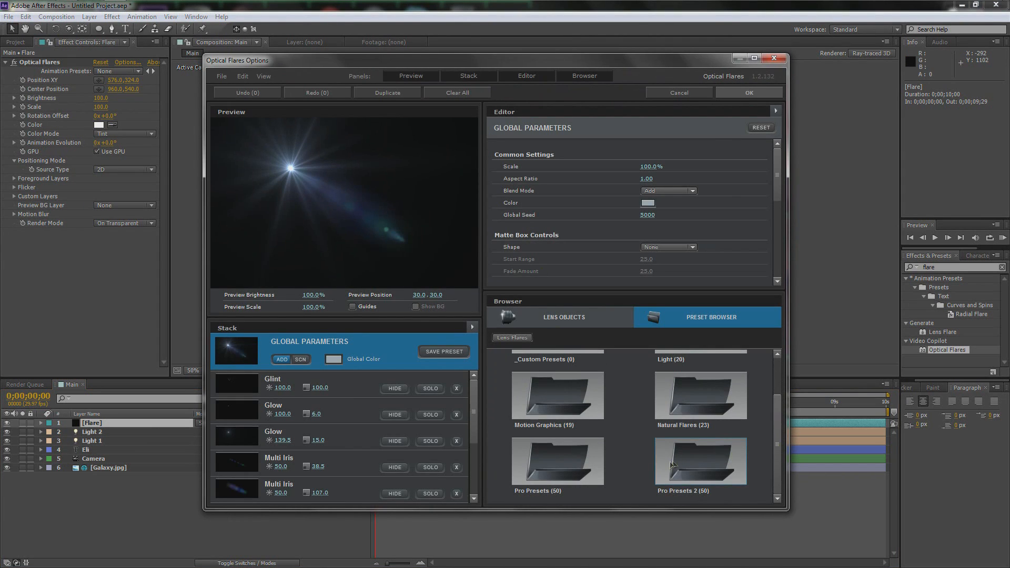
pyautogui.click(710, 463)
pyautogui.moveTo(781, 368); pyautogui.dragTo(783, 458)
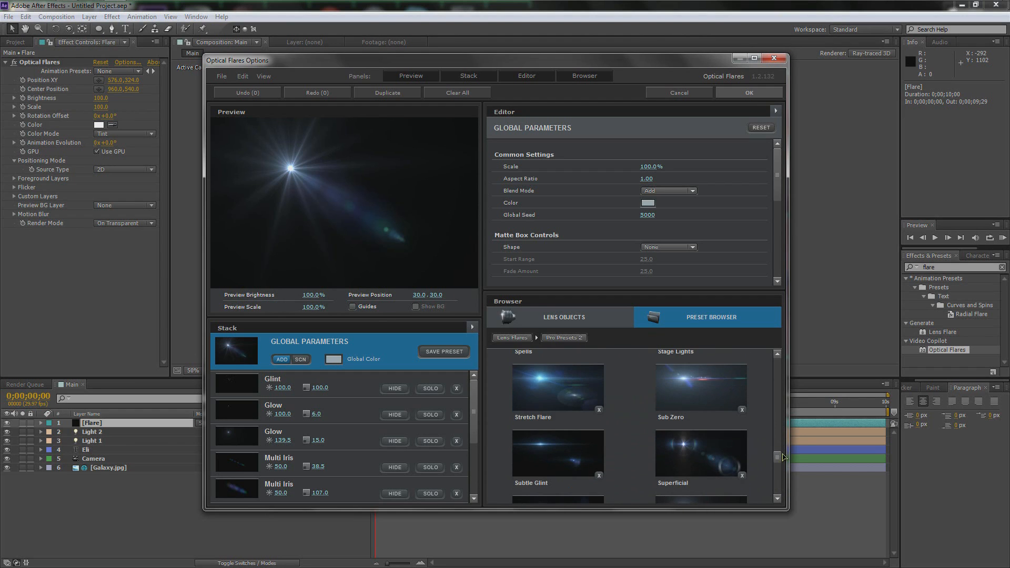
pyautogui.click(701, 395)
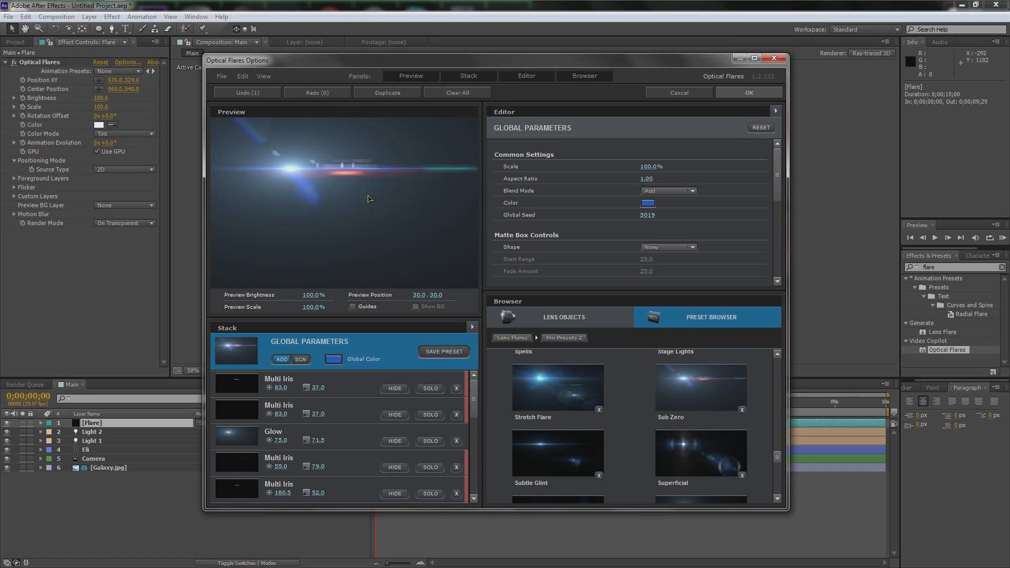
pyautogui.click(540, 393)
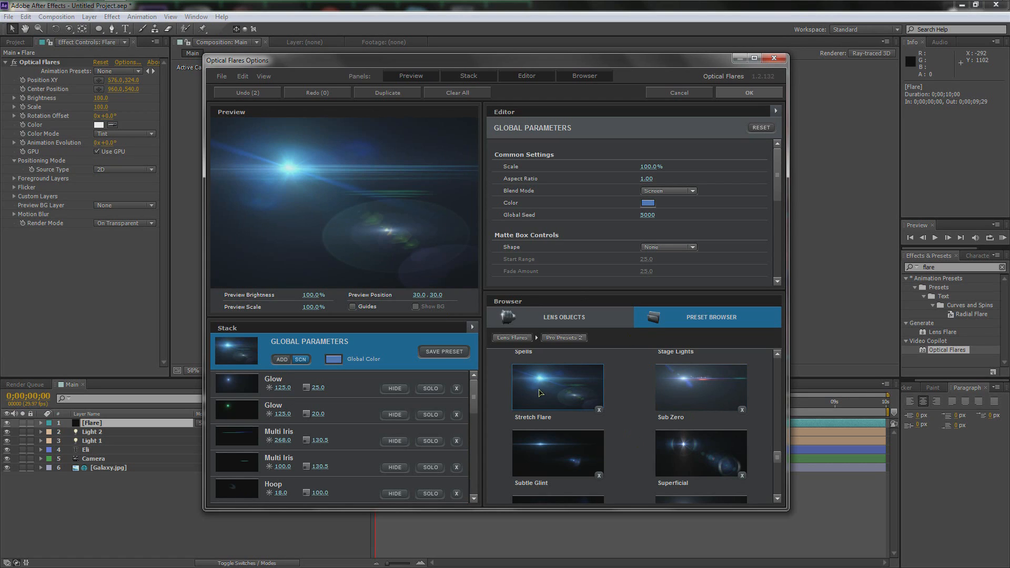
pyautogui.click(681, 388)
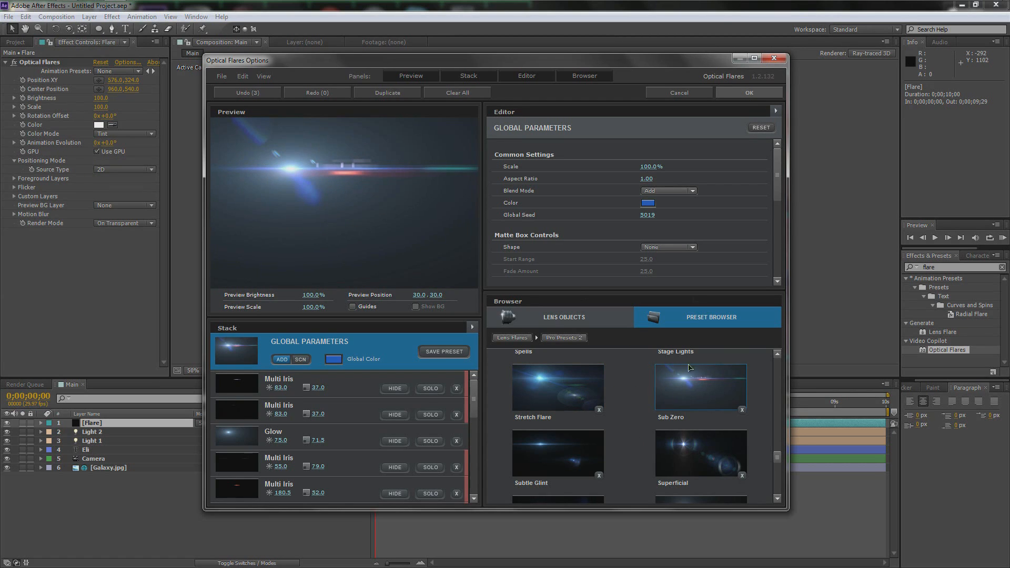
pyautogui.click(749, 93)
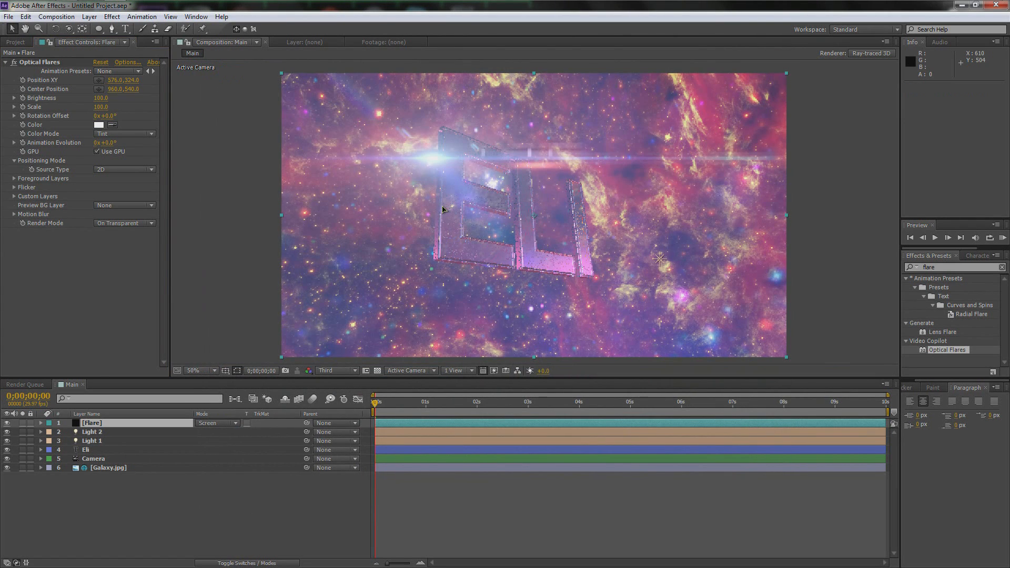
# Move the flare outside the frame's lower-left corner to about -1132, 1282 and enable Position XY keyframing at 0;00;00;00.
pyautogui.click(110, 426)
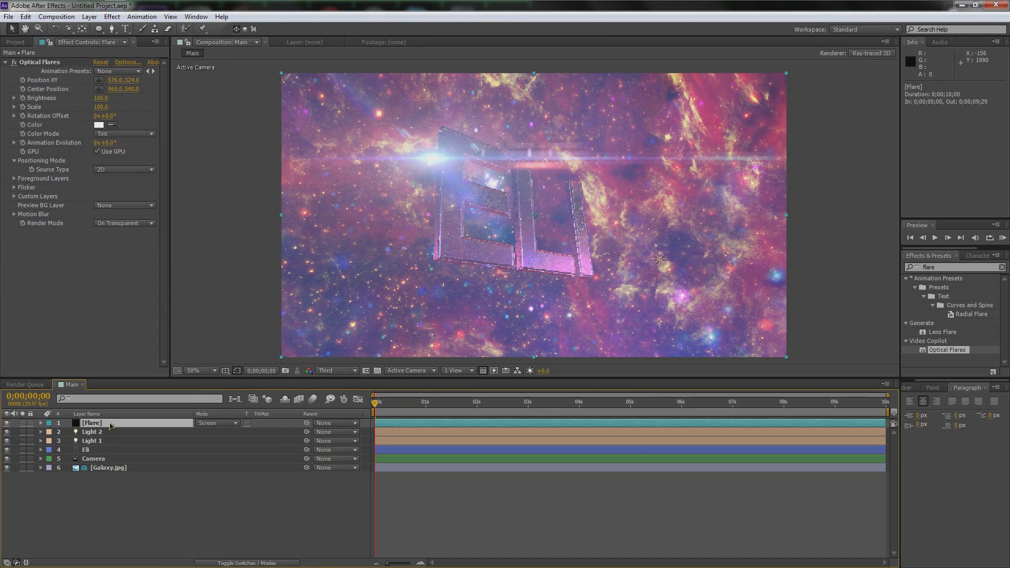
pyautogui.click(47, 63)
pyautogui.moveTo(435, 161); pyautogui.dragTo(238, 244)
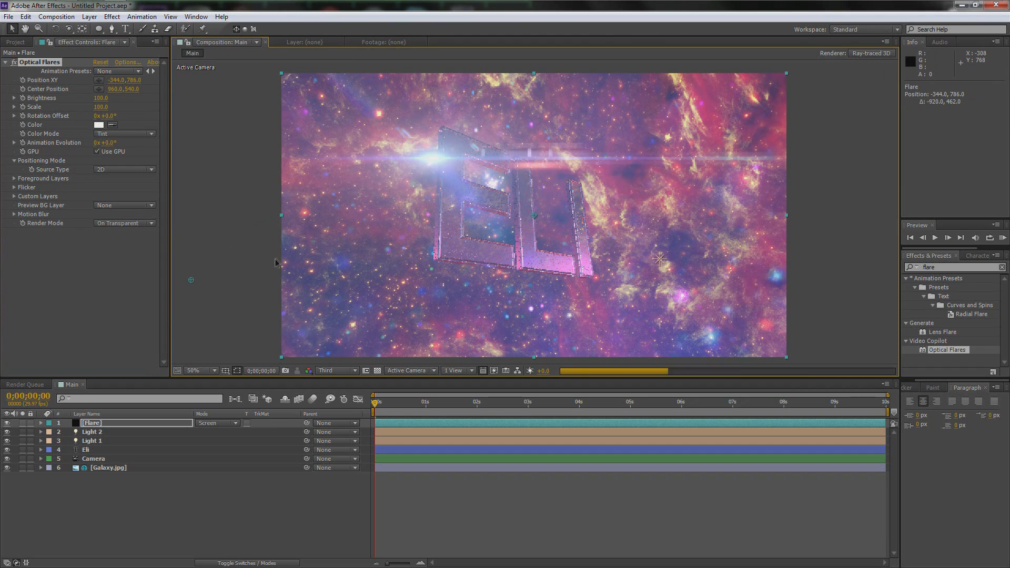
pyautogui.press(',')
pyautogui.press(',')
pyautogui.moveTo(361, 251); pyautogui.dragTo(268, 293)
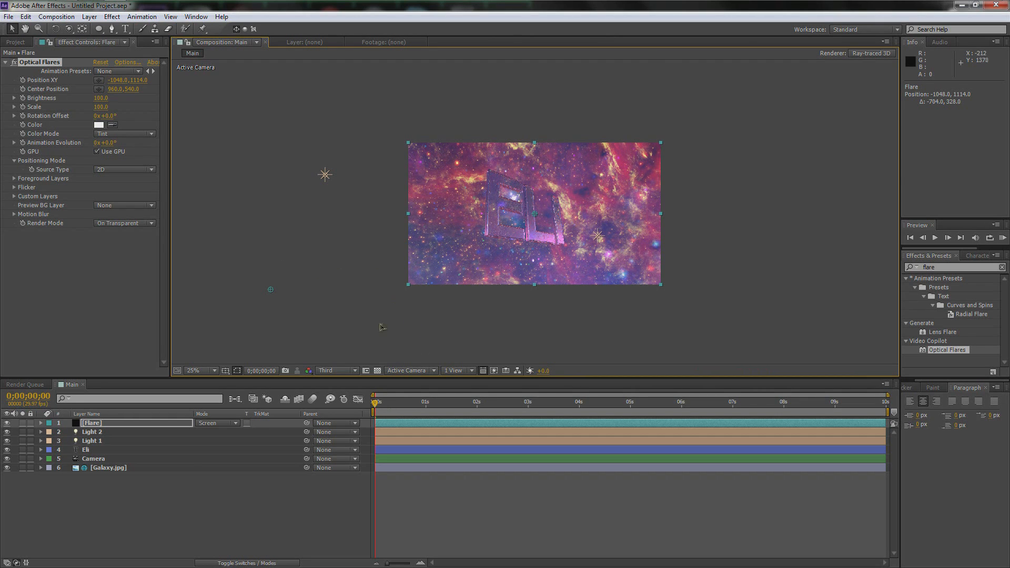
pyautogui.moveTo(271, 292); pyautogui.dragTo(264, 316)
pyautogui.moveTo(374, 404)
pyautogui.mouseDown()
pyautogui.moveTo(390, 405)
pyautogui.moveTo(373, 405)
pyautogui.mouseUp()
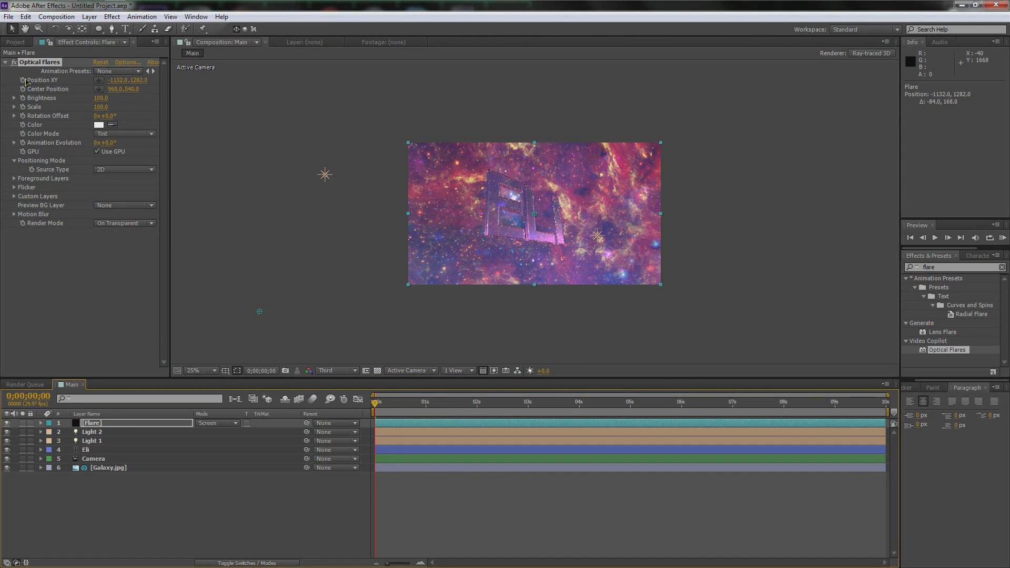
pyautogui.click(24, 81)
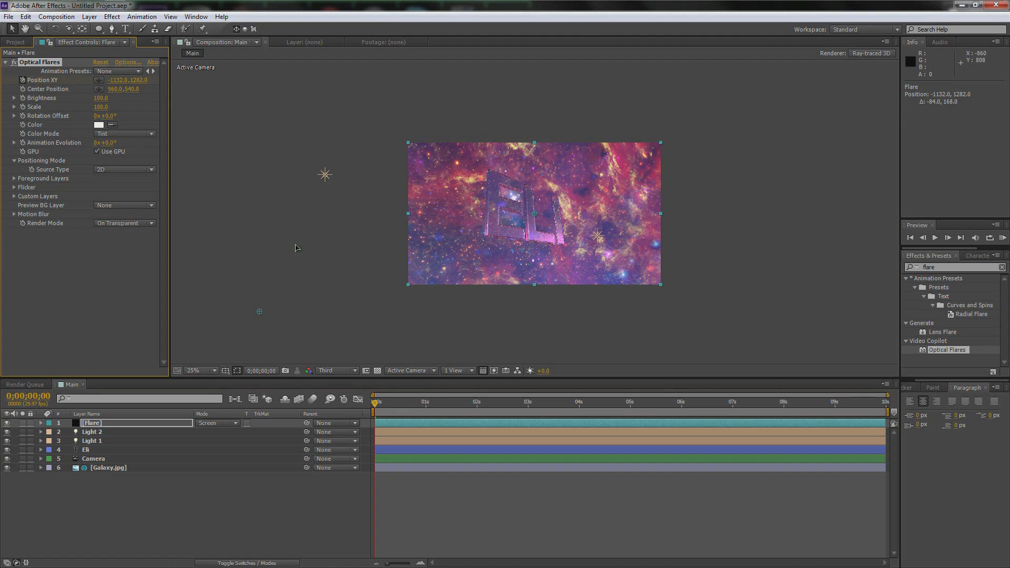
# At 0;00;07;04, move the flare to the middle of the frame's left edge, at about 4, 522.
pyautogui.click(559, 404)
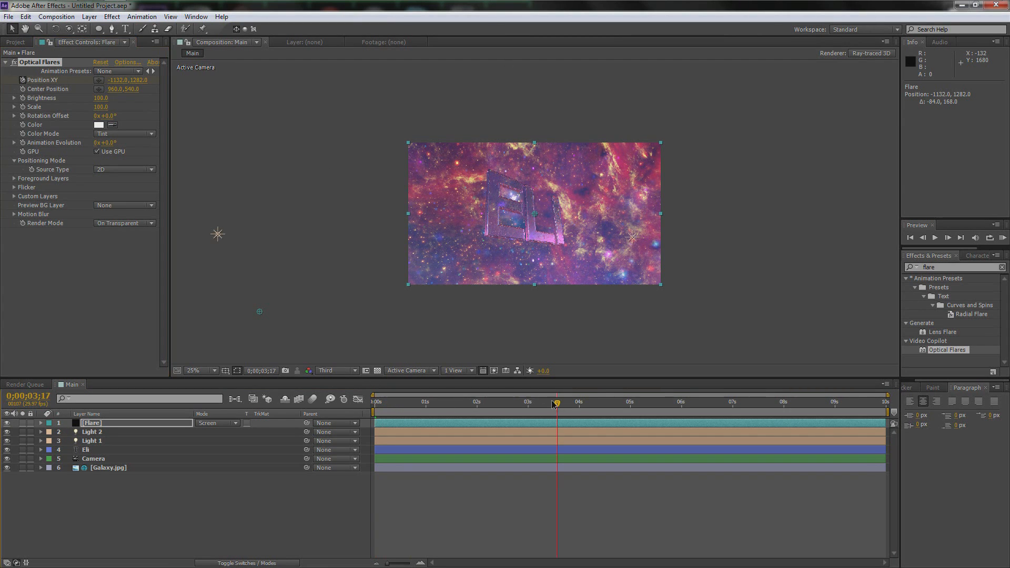
pyautogui.moveTo(559, 411); pyautogui.dragTo(740, 405)
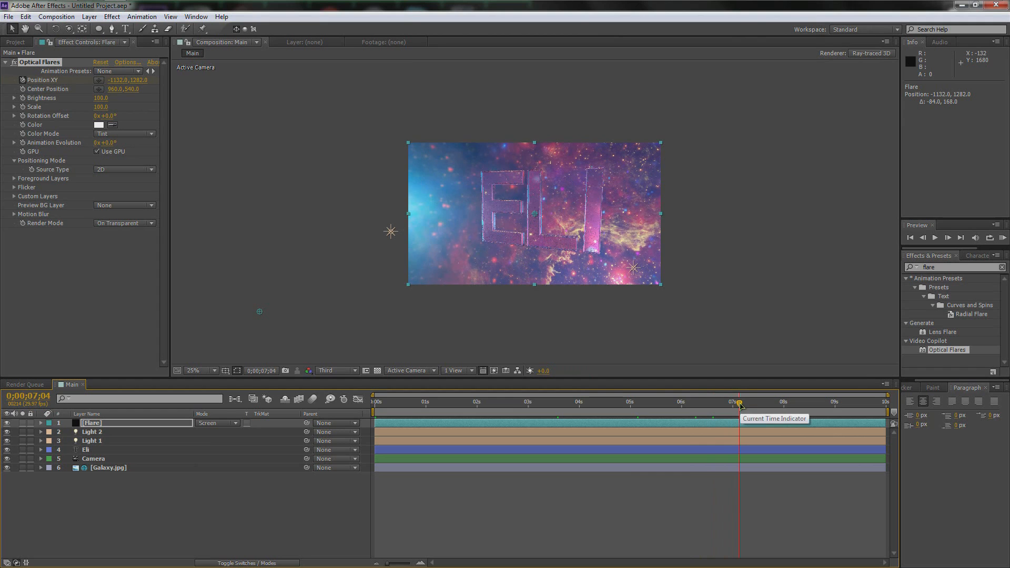
pyautogui.moveTo(260, 314); pyautogui.dragTo(411, 215)
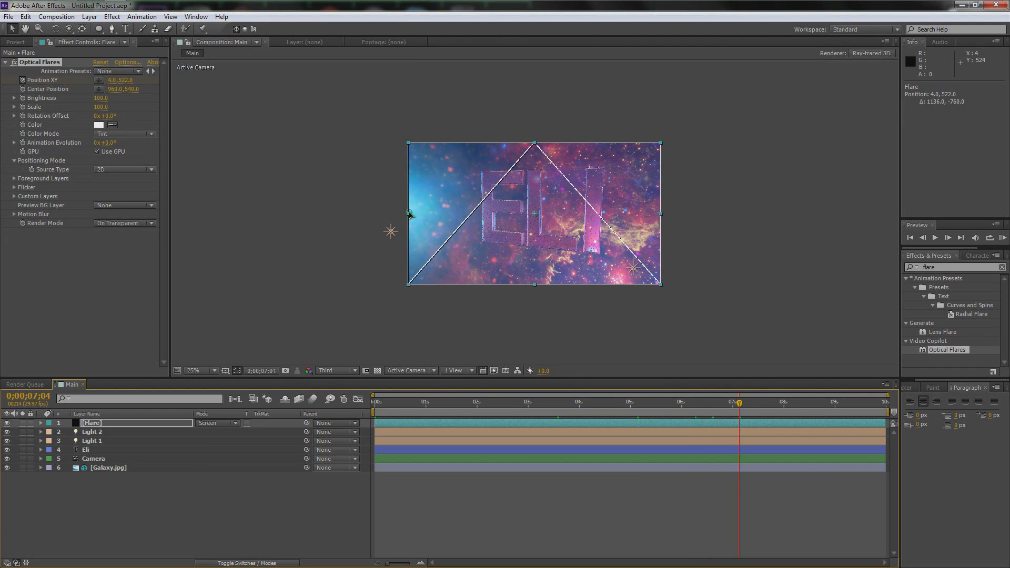
# At 0;00;09;29, move the flare inside the frame beside the text, to about 368, 390, and check the motion at earlier times.
pyautogui.moveTo(740, 403); pyautogui.dragTo(895, 405)
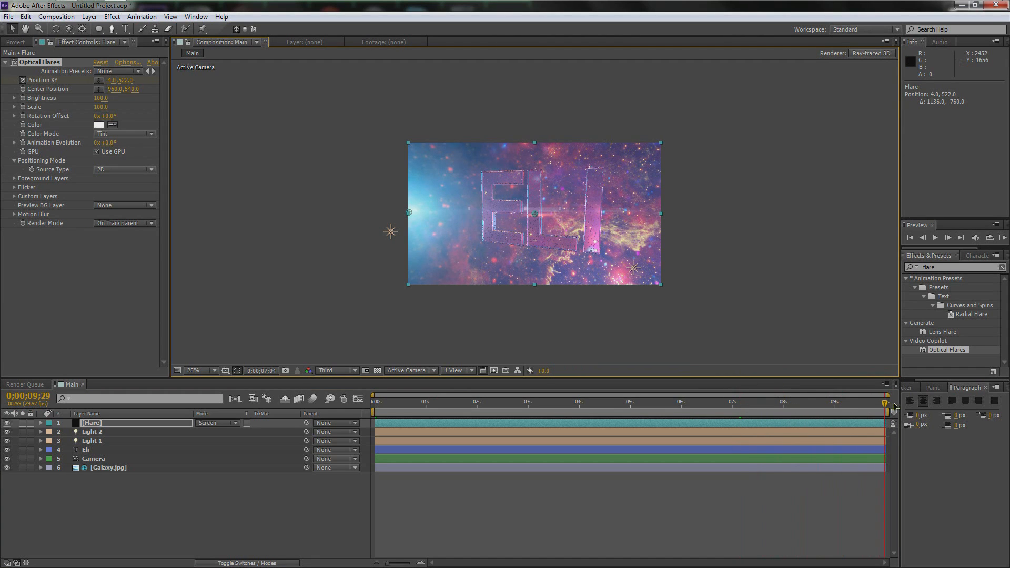
pyautogui.moveTo(409, 213); pyautogui.dragTo(452, 196)
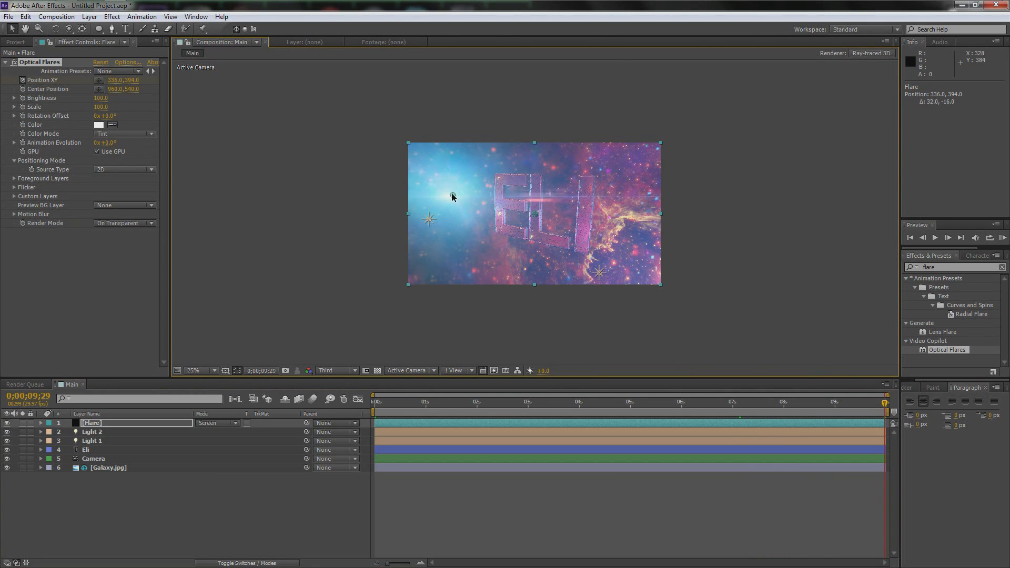
pyautogui.press('.')
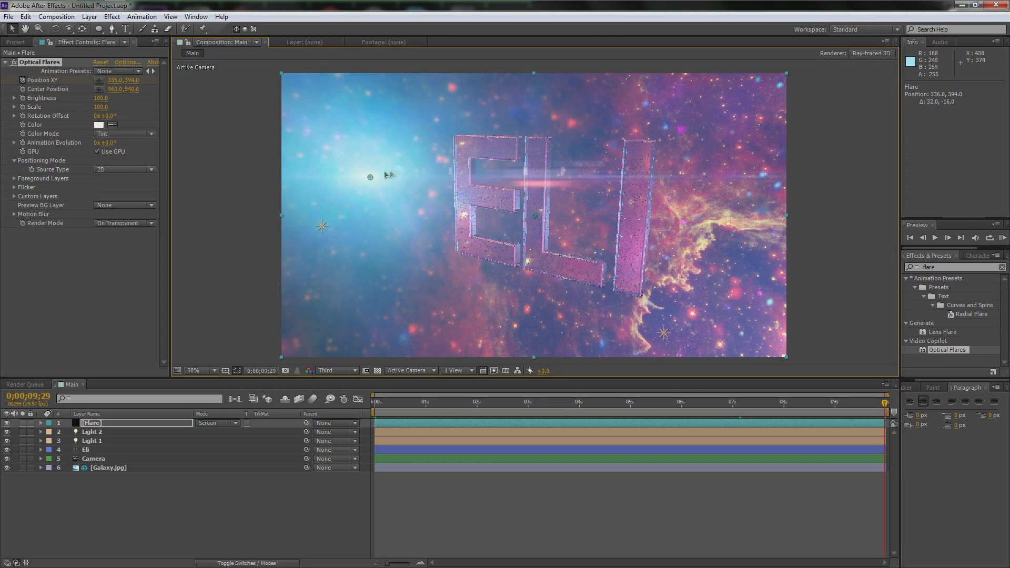
pyautogui.moveTo(372, 183); pyautogui.dragTo(379, 176)
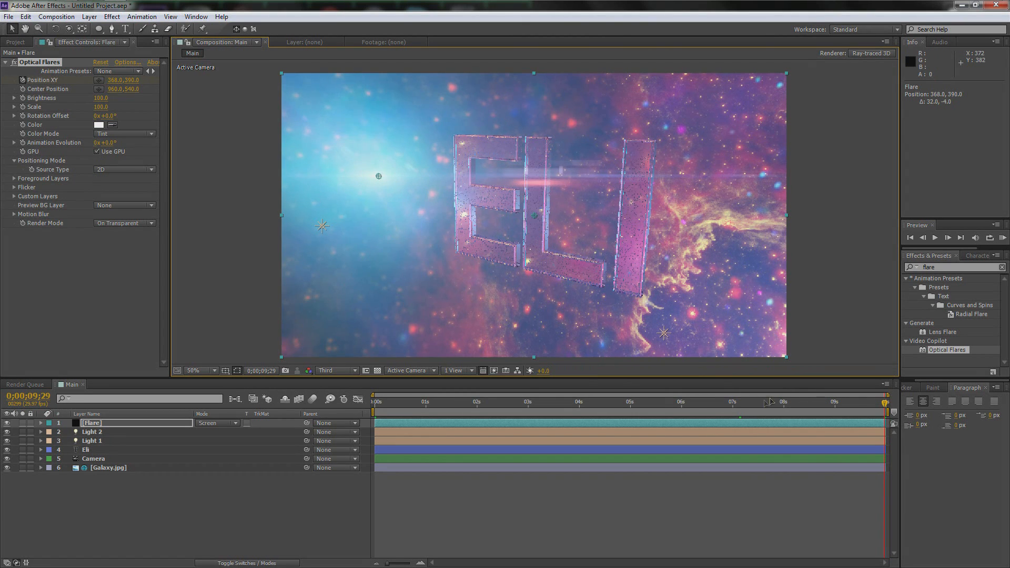
pyautogui.click(808, 404)
pyautogui.click(772, 405)
pyautogui.click(672, 404)
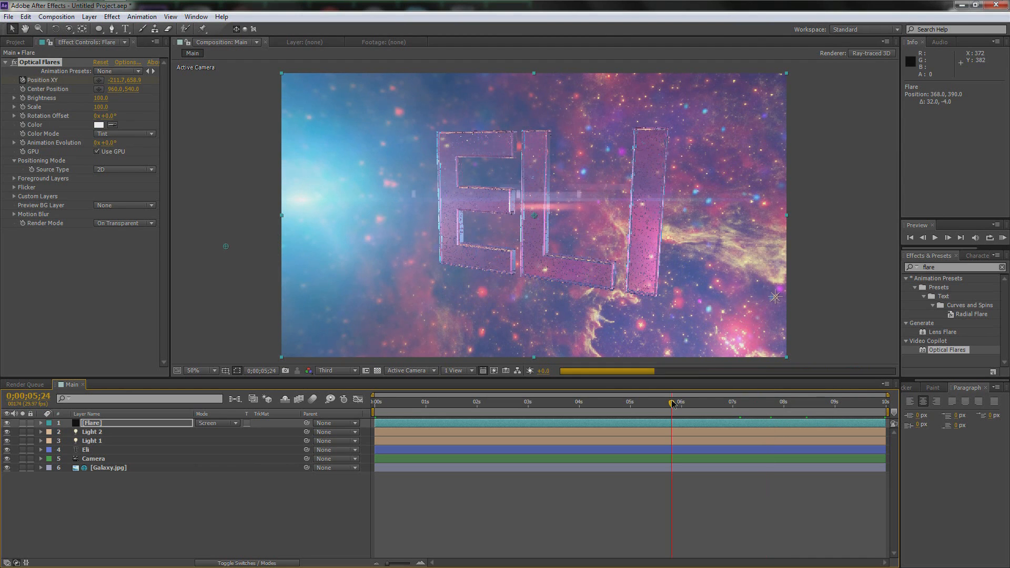
pyautogui.moveTo(674, 404); pyautogui.dragTo(528, 405)
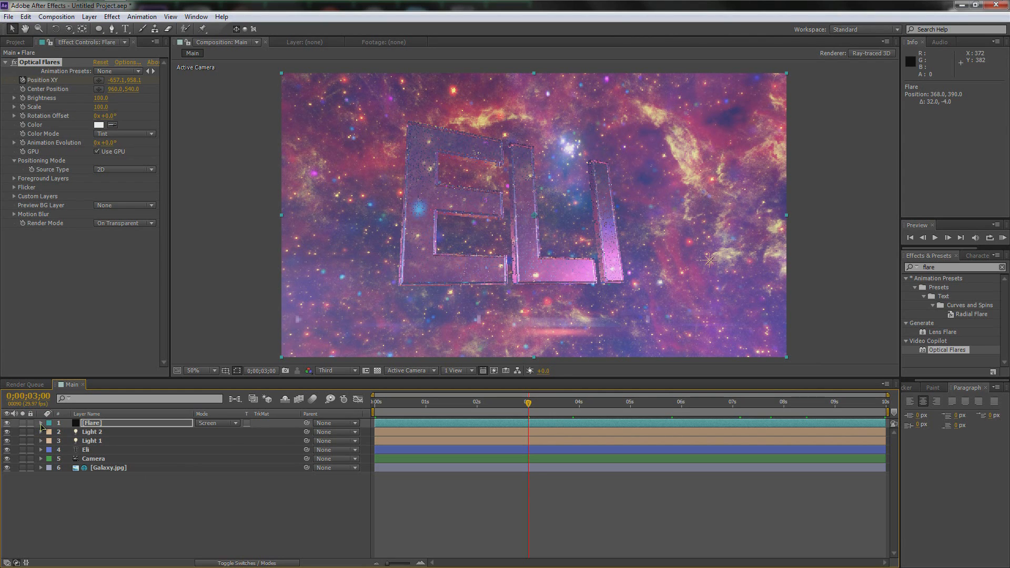
# Reveal the Flare layer's Position XY keyframes and apply Easy Ease to the first and last ones.
pyautogui.click(41, 423)
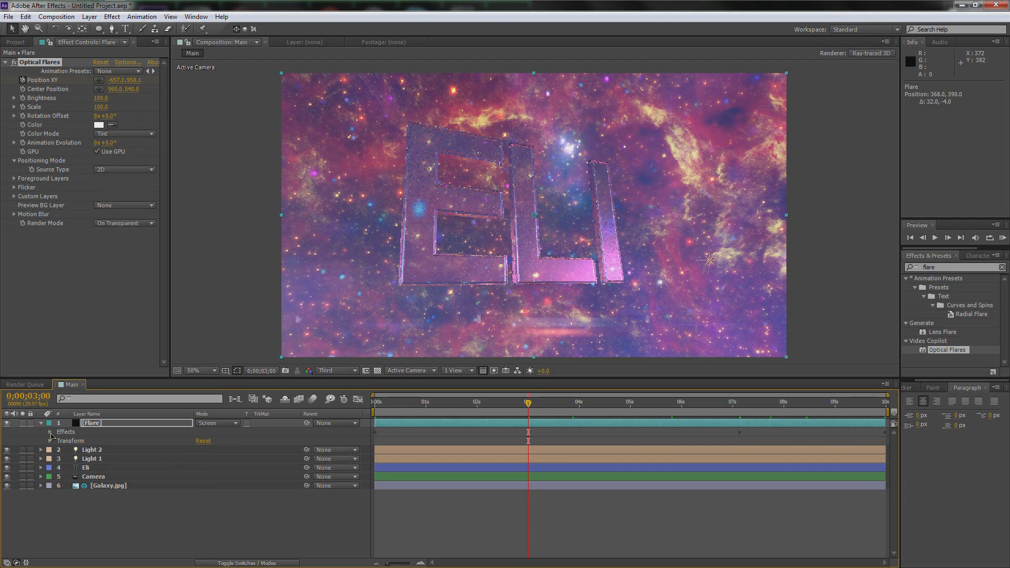
pyautogui.click(50, 433)
pyautogui.click(58, 442)
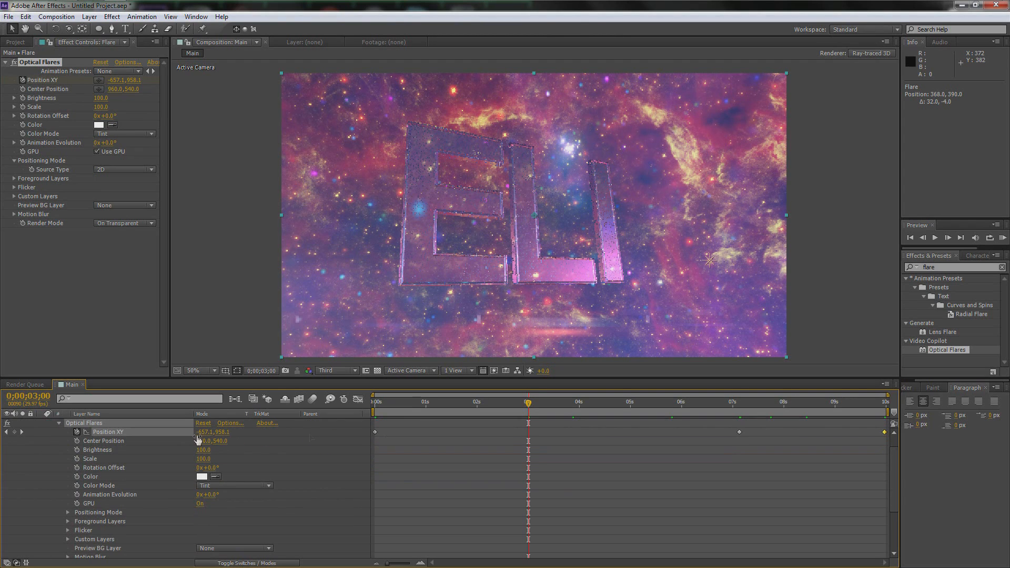
pyautogui.moveTo(413, 433); pyautogui.dragTo(336, 444)
pyautogui.press('F9')
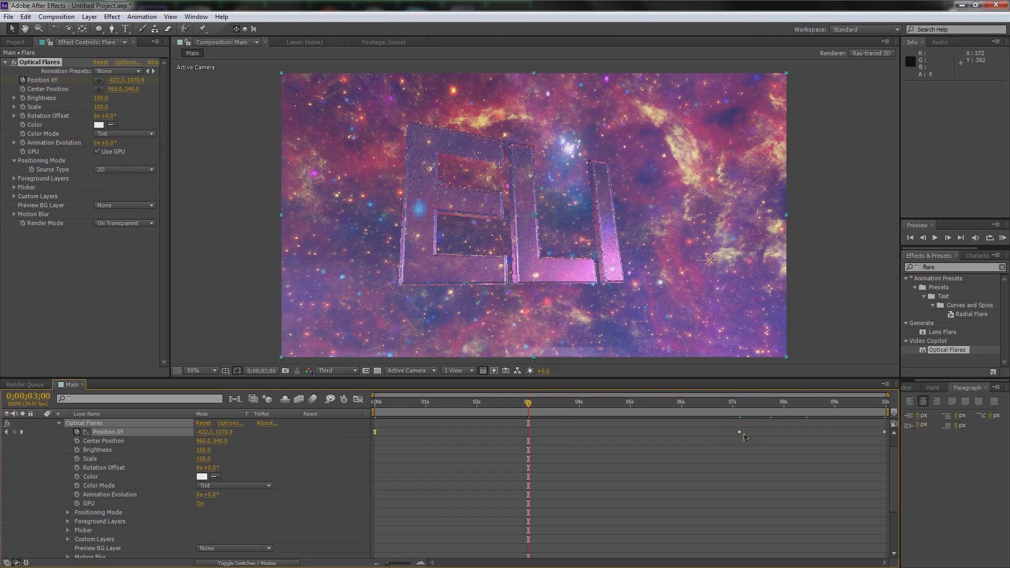
pyautogui.moveTo(852, 433); pyautogui.dragTo(896, 445)
# Scrub between about 4 and 9 seconds to review the flare's eased movement against the text and camera move.
pyautogui.click(855, 406)
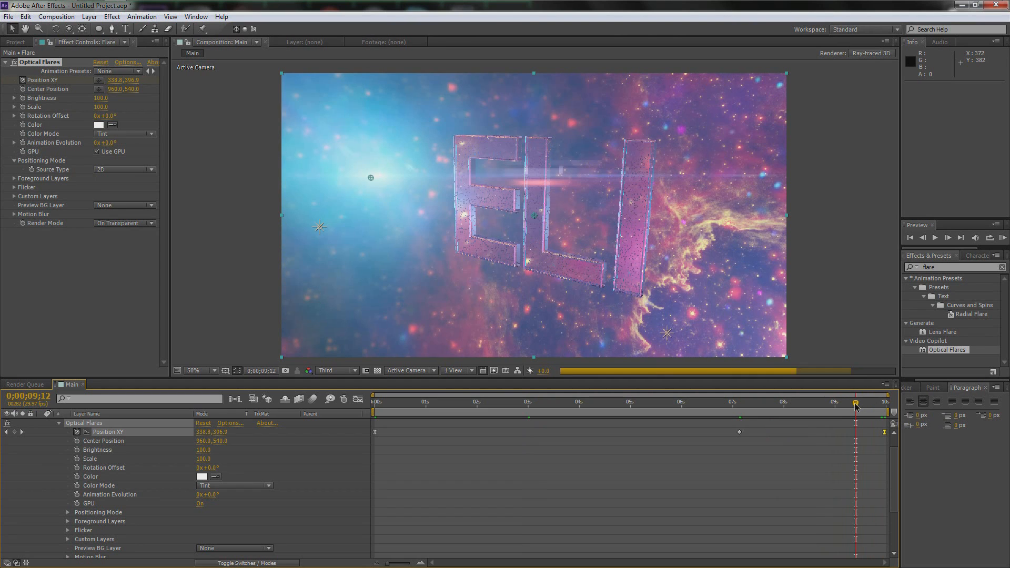
pyautogui.click(804, 405)
pyautogui.click(762, 405)
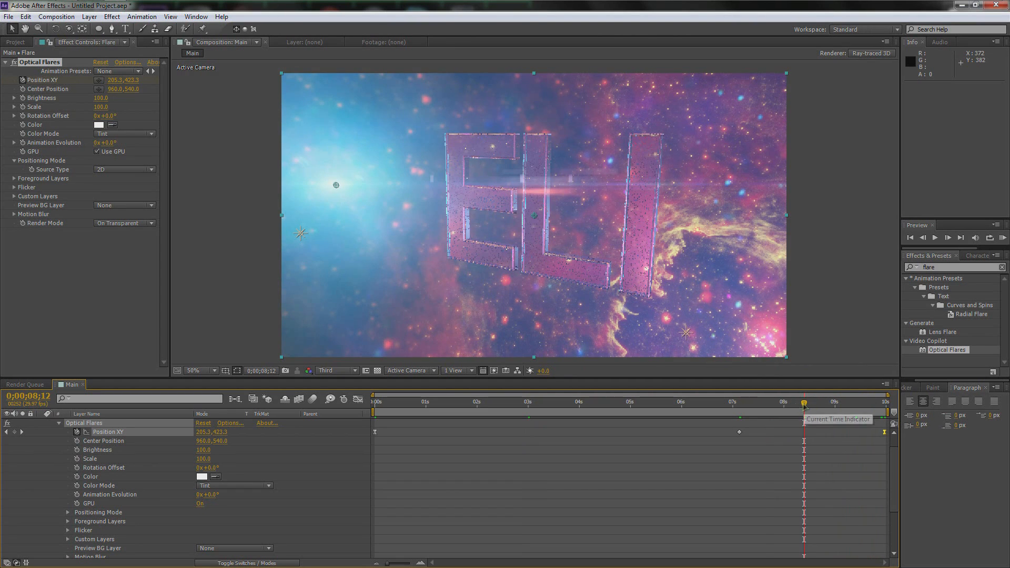
pyautogui.click(741, 406)
pyautogui.moveTo(741, 405); pyautogui.dragTo(711, 405)
pyautogui.click(781, 405)
pyautogui.click(818, 405)
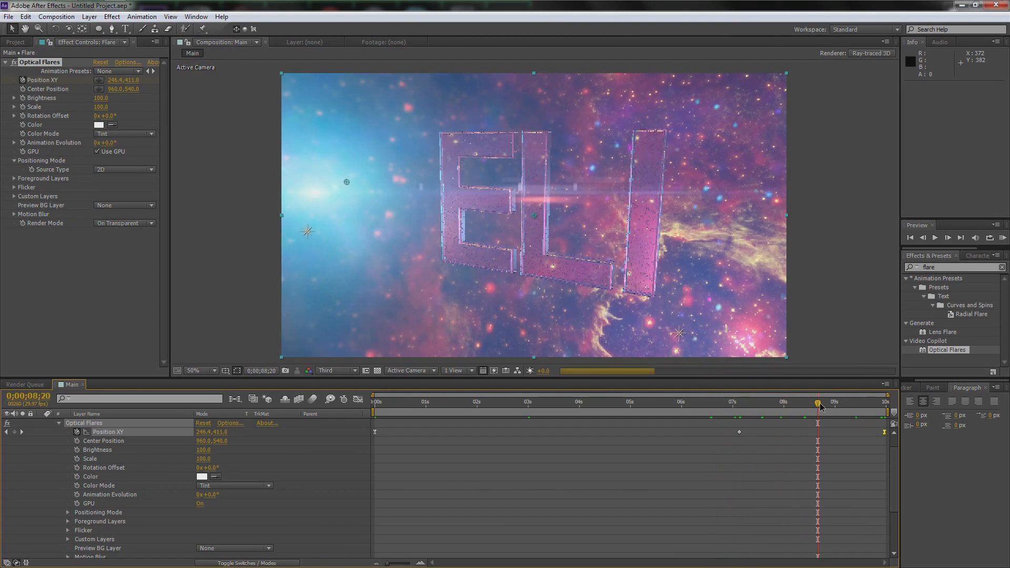
pyautogui.click(653, 405)
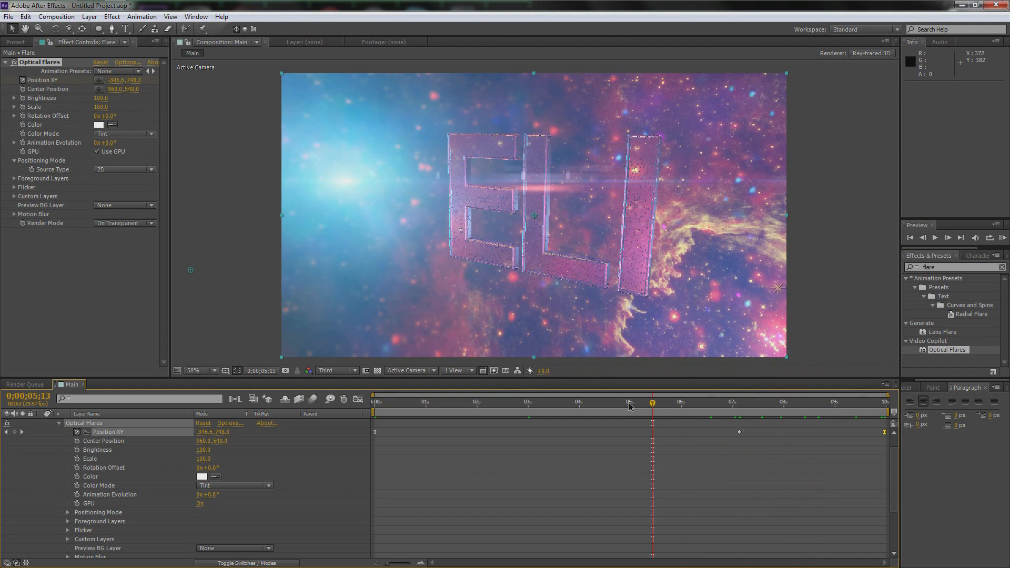
pyautogui.moveTo(647, 407); pyautogui.dragTo(603, 407)
# Collapse the Flare layer's properties and add an adjustment layer named Curves above it.
pyautogui.scroll(1, 69, 443)
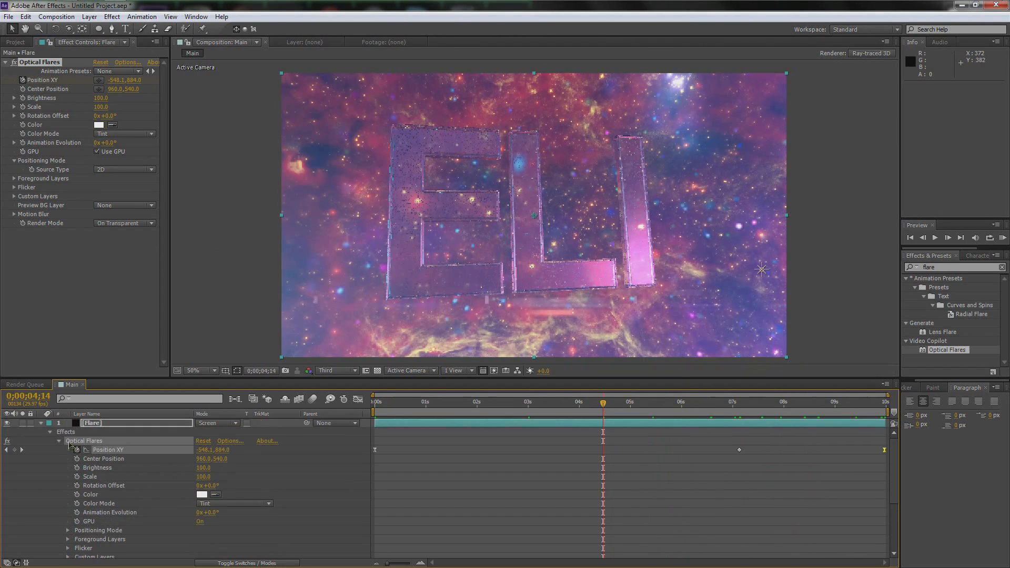
pyautogui.click(41, 424)
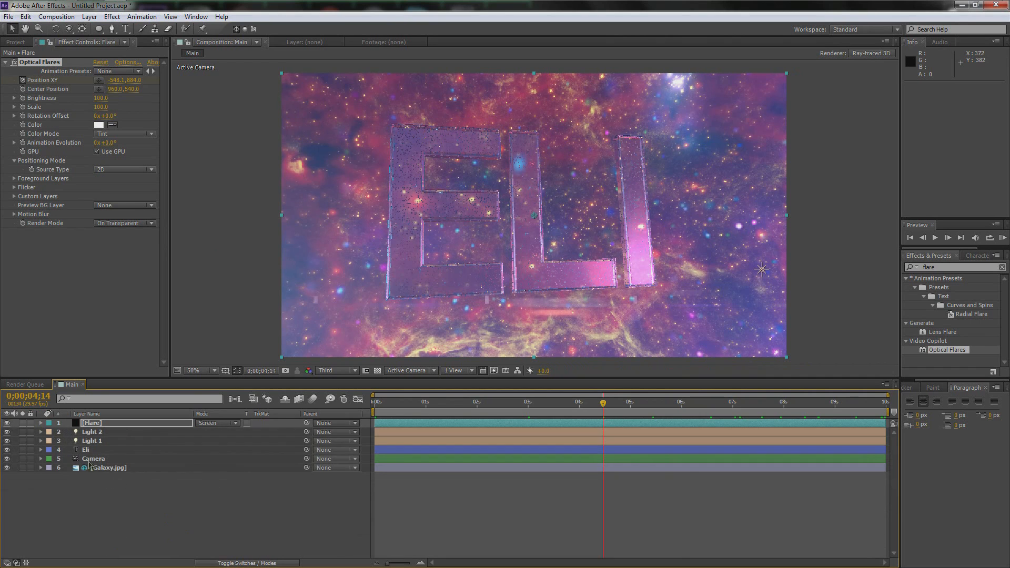
pyautogui.rightClick(123, 491)
pyautogui.moveTo(158, 377)
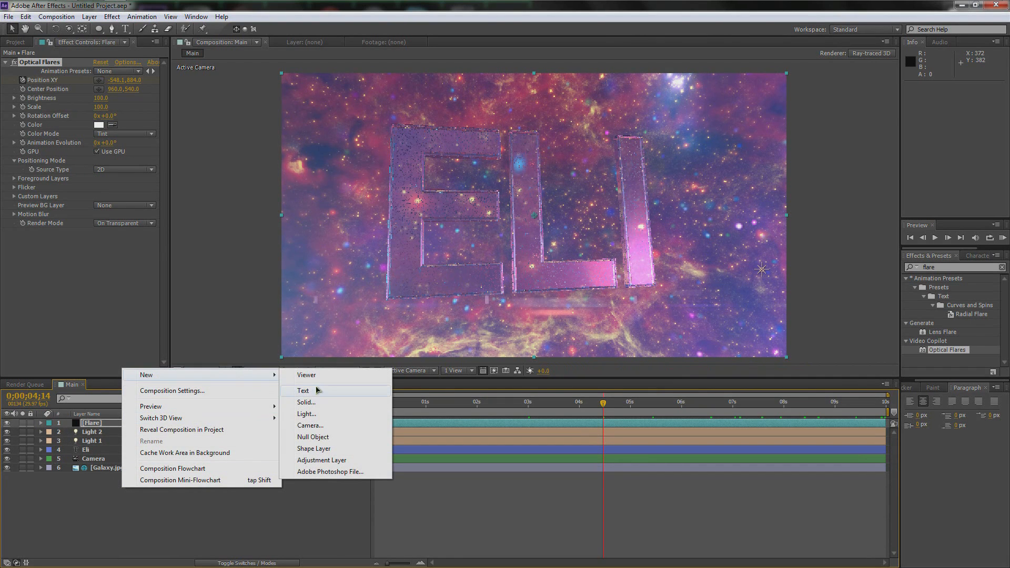
pyautogui.click(322, 461)
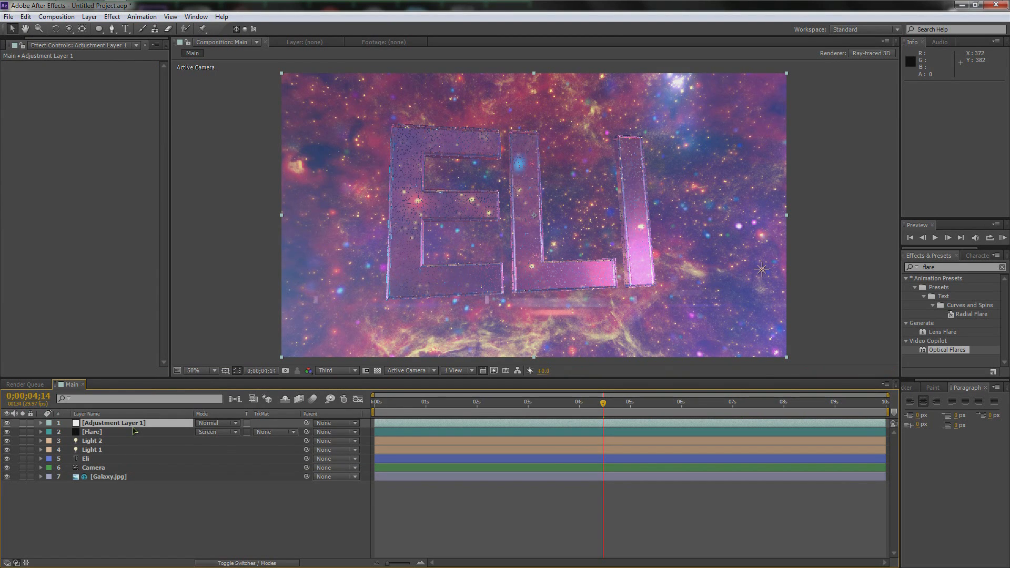
pyautogui.press('Return')
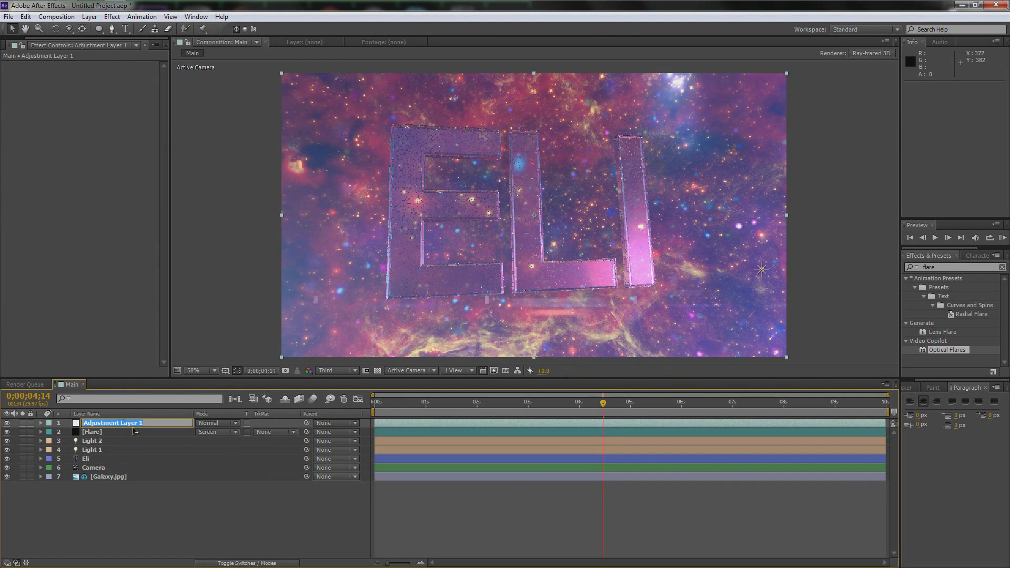
pyautogui.write('Curves')
pyautogui.press('Return')
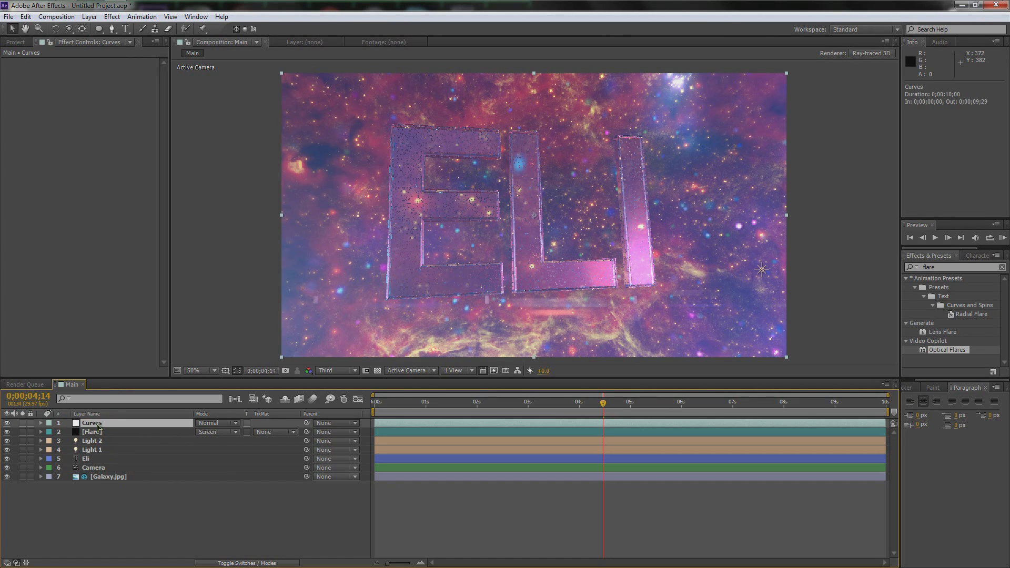
# Search the effects for curves and apply the Color Correction Curves effect to the Curves adjustment layer.
pyautogui.click(962, 270)
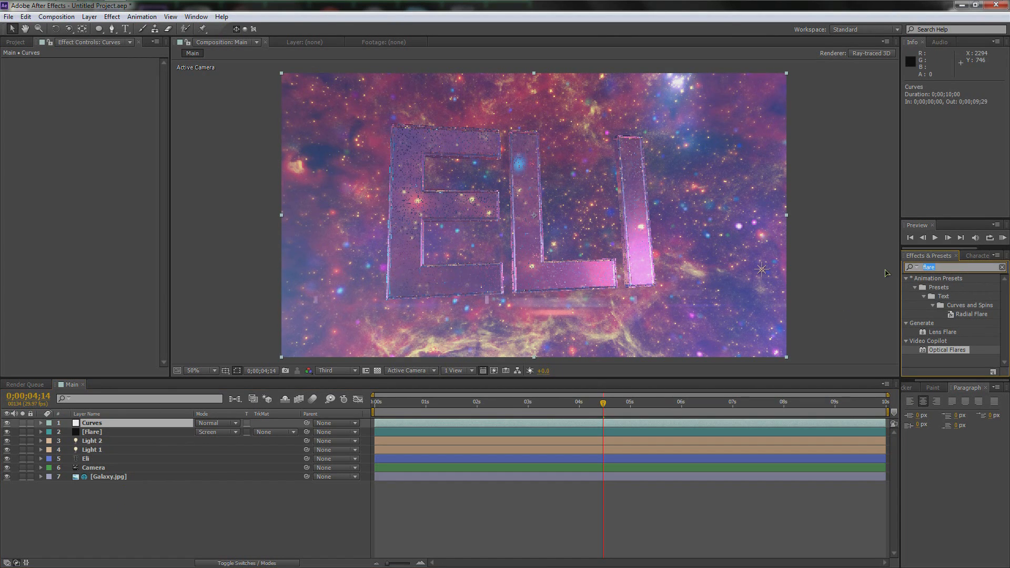
pyautogui.write('curves')
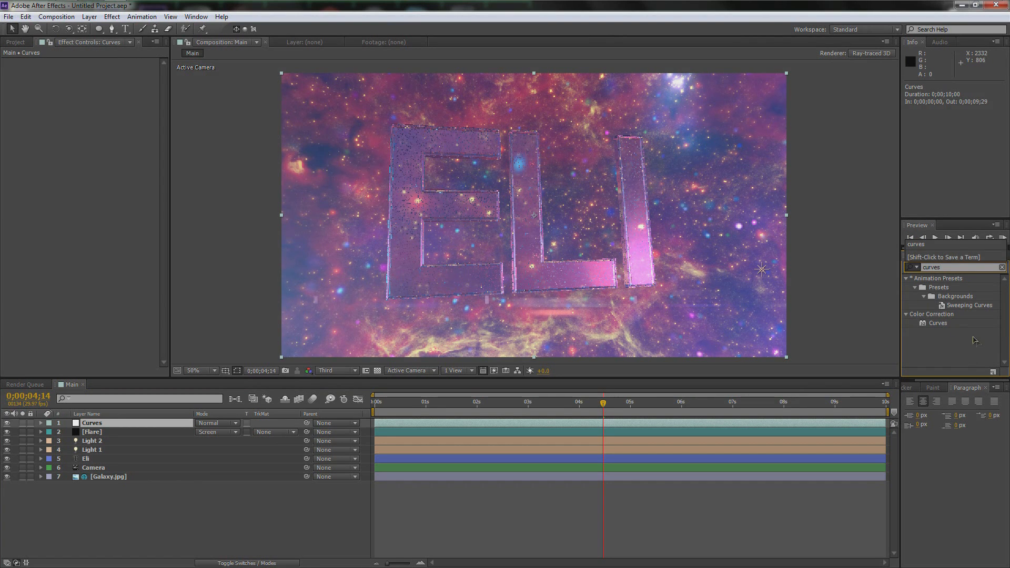
pyautogui.moveTo(943, 324); pyautogui.dragTo(139, 424)
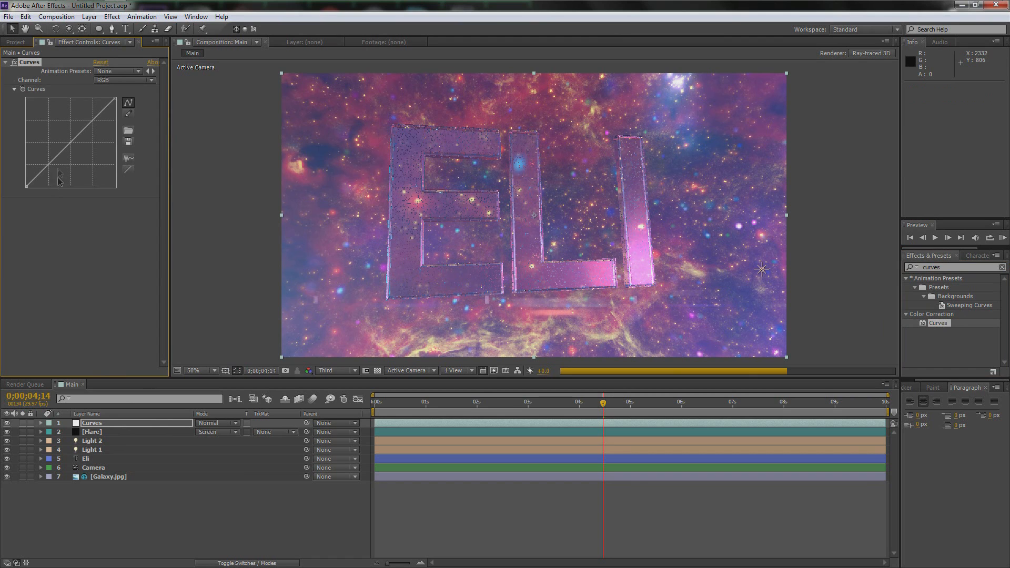
# Shape the RGB curve into an S by lowering the shadows and raising the highlights for stronger contrast.
pyautogui.moveTo(57, 160); pyautogui.dragTo(57, 183)
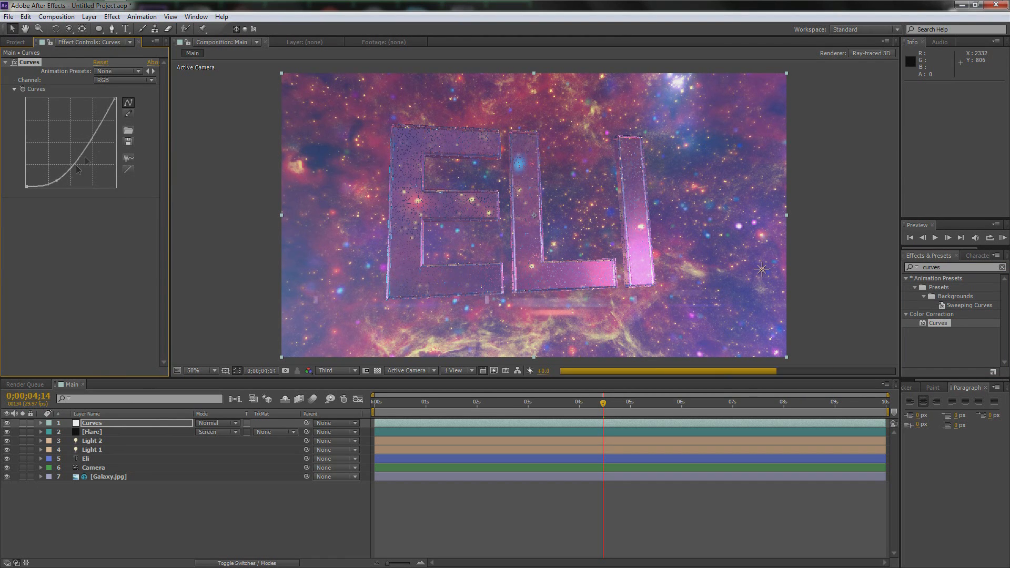
pyautogui.moveTo(102, 129); pyautogui.dragTo(100, 115)
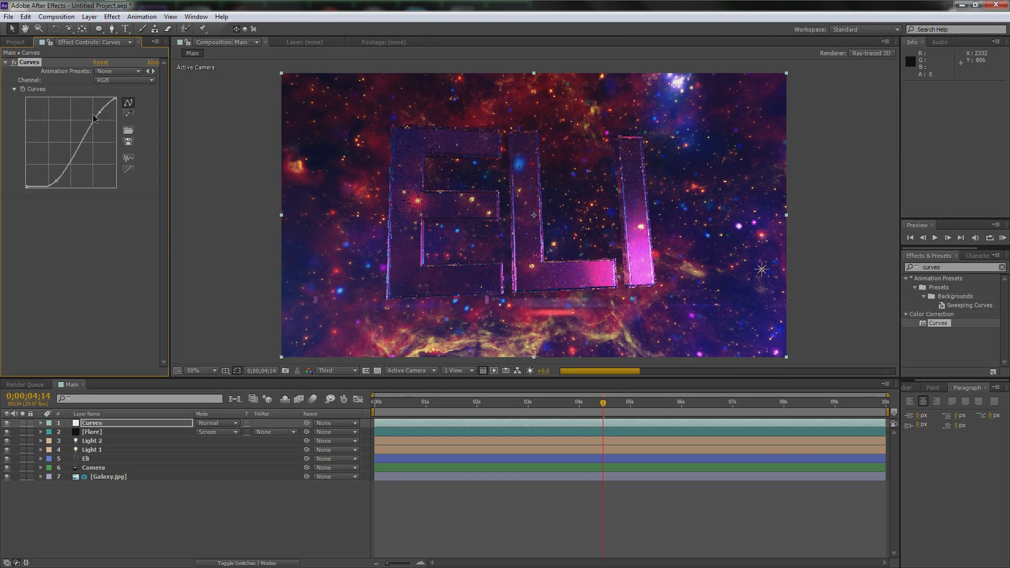
pyautogui.moveTo(57, 180); pyautogui.dragTo(55, 180)
# Raise the midtones of the Red channel curve and do the same for the Green channel.
pyautogui.click(119, 84)
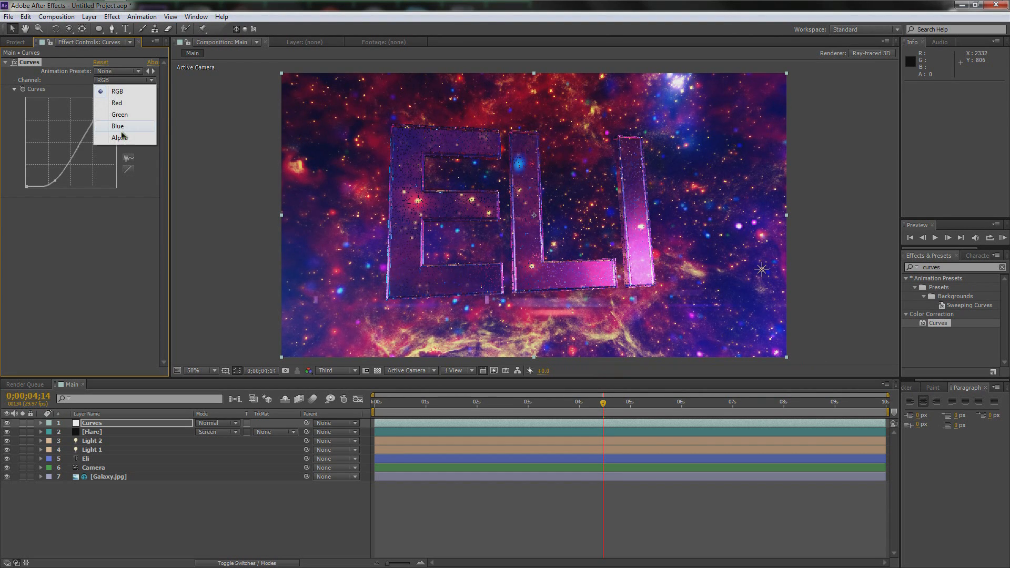
pyautogui.click(126, 107)
pyautogui.moveTo(72, 143); pyautogui.dragTo(69, 137)
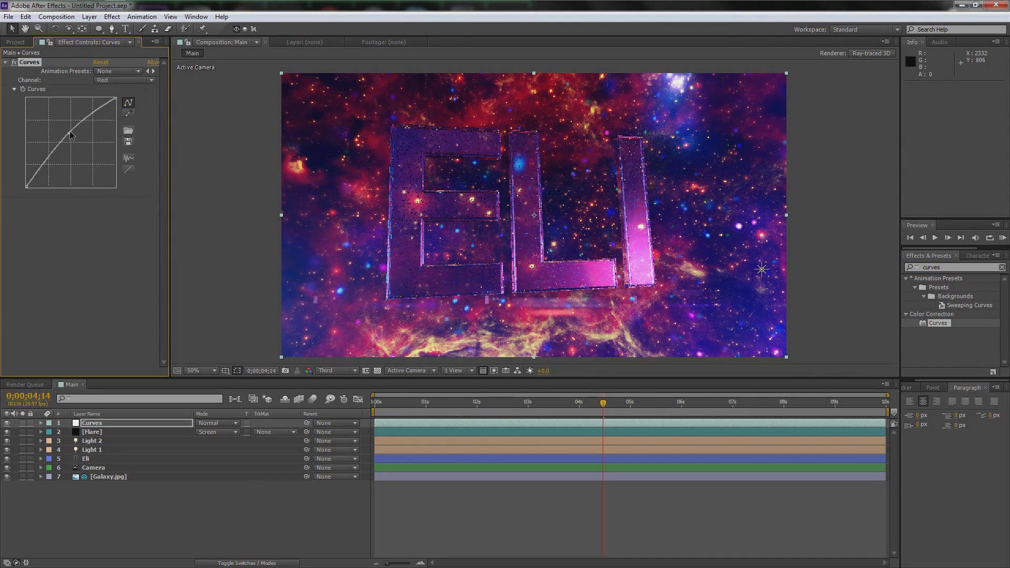
pyautogui.click(126, 80)
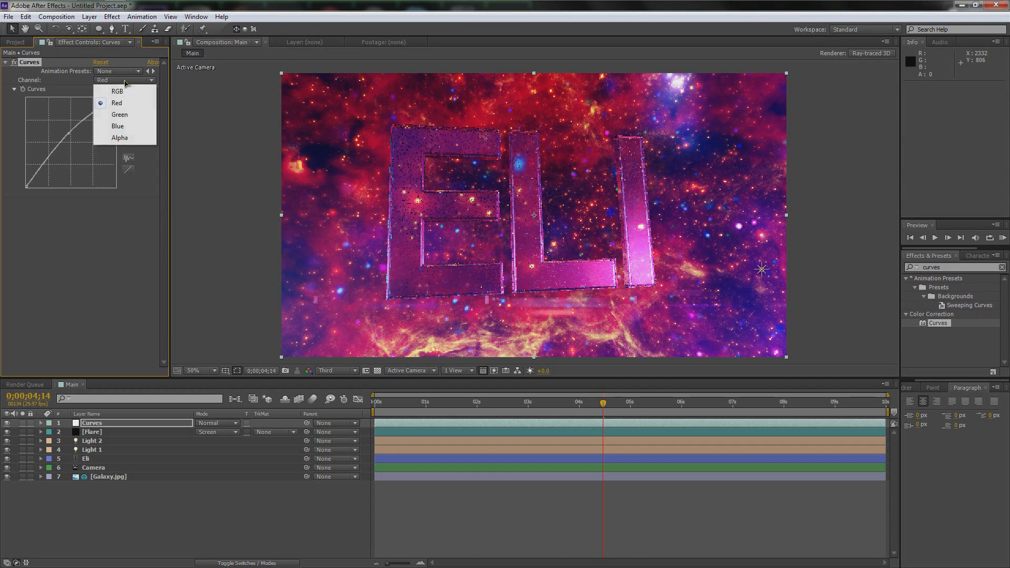
pyautogui.click(130, 119)
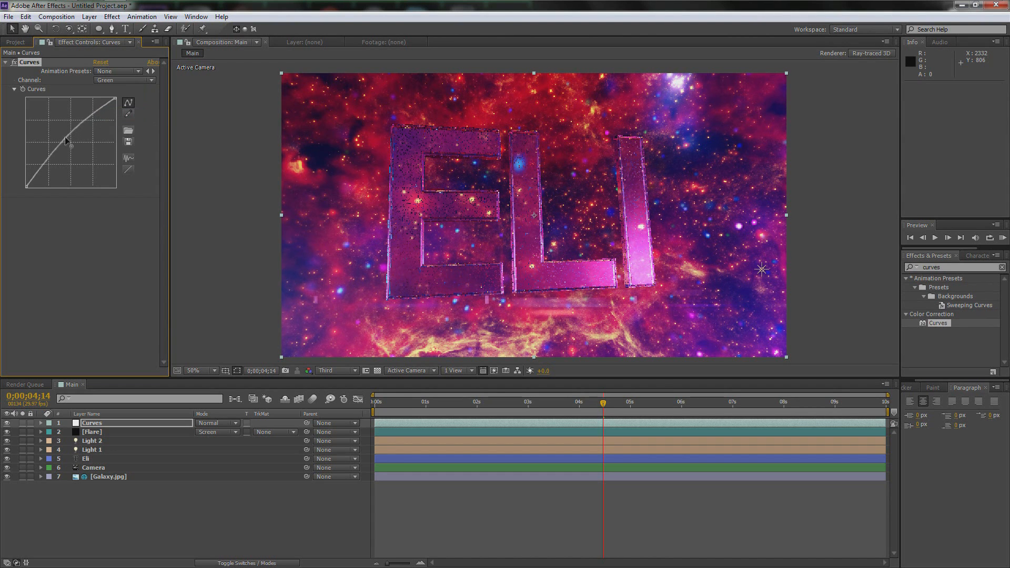
# Rework the individual channel curves, raising the red highlights, lowering the green shadows and reshaping the blue curve.
pyautogui.click(125, 80)
pyautogui.click(108, 100)
pyautogui.moveTo(75, 139); pyautogui.dragTo(85, 119)
pyautogui.click(125, 80)
pyautogui.click(121, 126)
pyautogui.click(124, 80)
pyautogui.click(116, 114)
pyautogui.moveTo(57, 183)
pyautogui.mouseDown()
pyautogui.moveTo(54, 147)
pyautogui.moveTo(59, 181)
pyautogui.mouseUp()
pyautogui.click(125, 80)
pyautogui.click(117, 127)
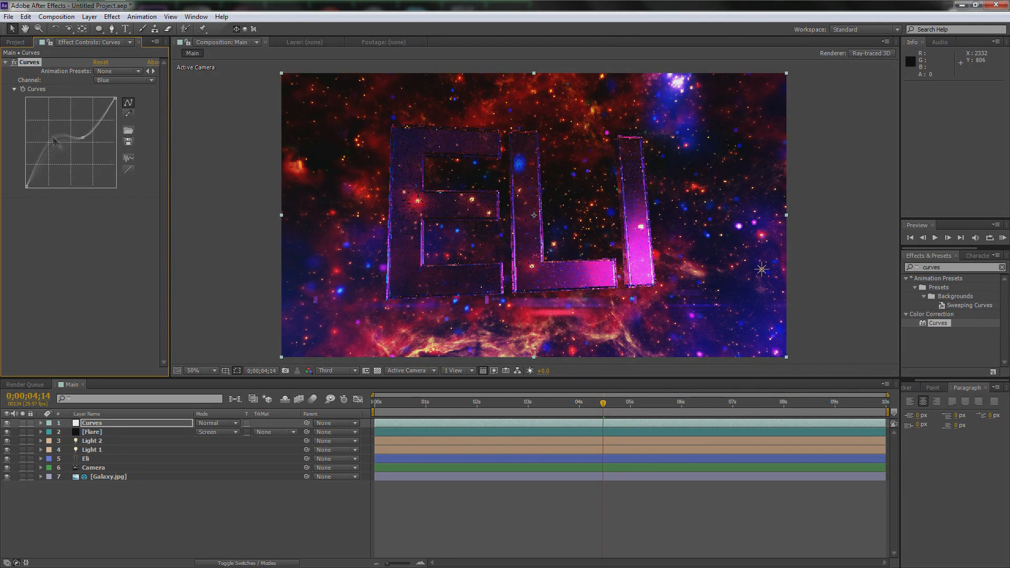
# Adjust the Red channel curve with one shadow point and one raised highlight point, balancing the red tint.
pyautogui.click(125, 80)
pyautogui.click(119, 102)
pyautogui.moveTo(53, 161); pyautogui.dragTo(52, 178)
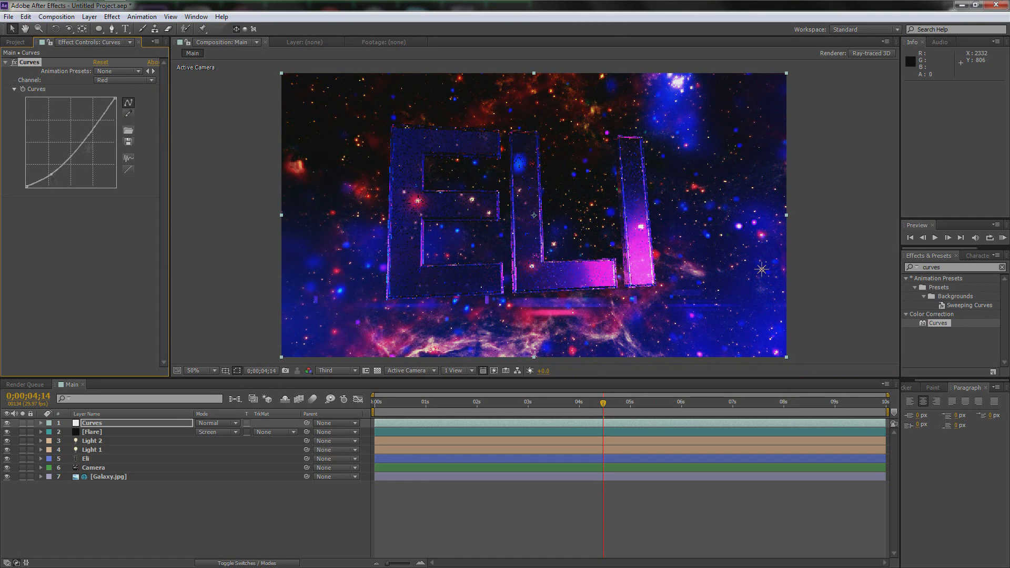
pyautogui.moveTo(89, 133); pyautogui.dragTo(90, 112)
pyautogui.moveTo(51, 174)
pyautogui.mouseDown()
pyautogui.moveTo(49, 146)
pyautogui.moveTo(49, 159)
pyautogui.mouseUp()
pyautogui.moveTo(91, 122)
pyautogui.mouseDown()
pyautogui.moveTo(92, 141)
pyautogui.moveTo(99, 125)
pyautogui.mouseUp()
# Refine the Green and Blue channel curves, lifting the blue shadows and keeping the blue highlights raised.
pyautogui.click(125, 80)
pyautogui.click(99, 115)
pyautogui.click(125, 80)
pyautogui.click(128, 127)
pyautogui.moveTo(90, 113); pyautogui.dragTo(92, 119)
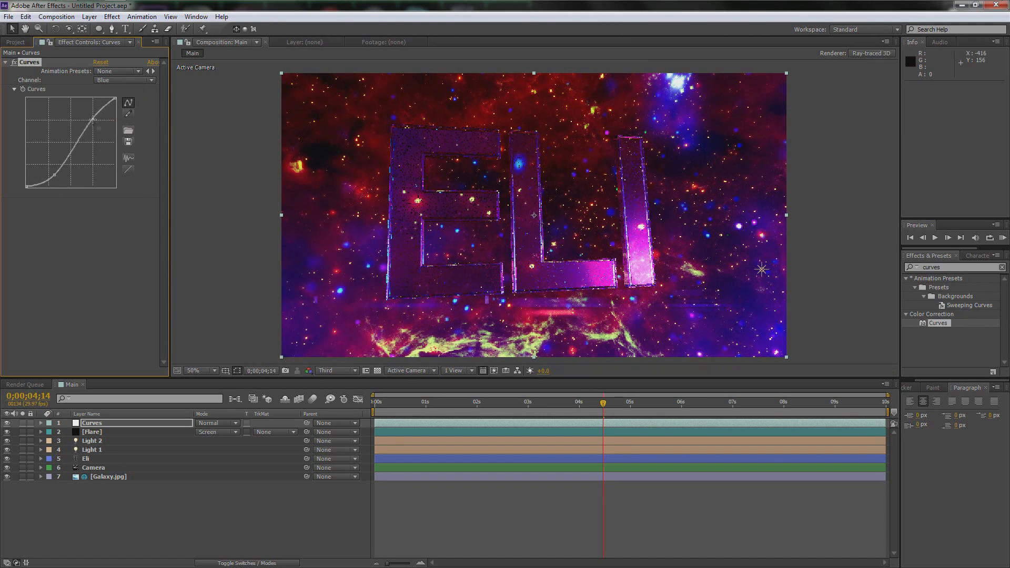
pyautogui.moveTo(55, 165); pyautogui.dragTo(54, 158)
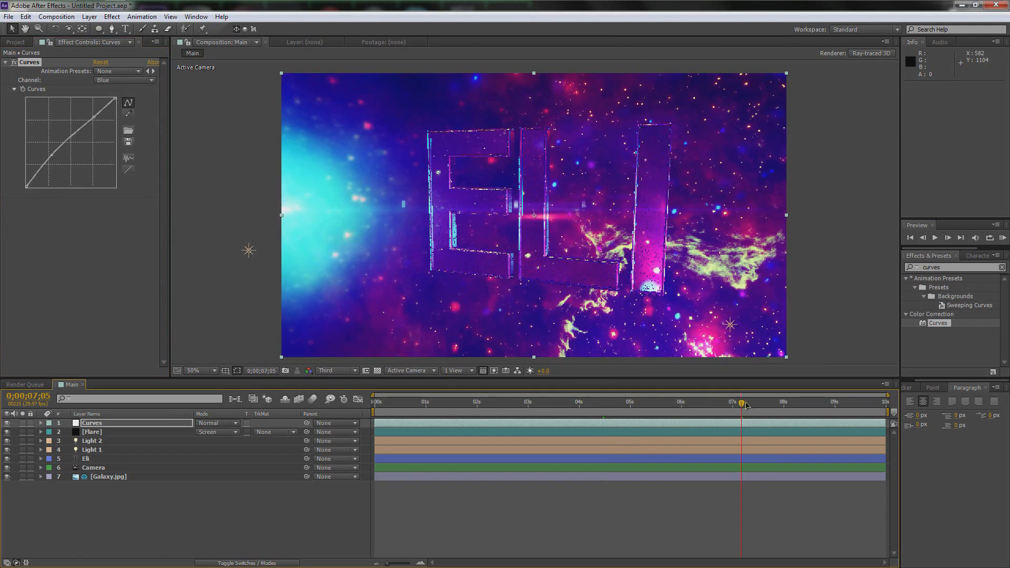
# Raise the shadow and highlight points of the Red channel curve.
pyautogui.click(125, 80)
pyautogui.click(120, 103)
pyautogui.moveTo(54, 160)
pyautogui.mouseDown()
pyautogui.moveTo(54, 171)
pyautogui.moveTo(50, 143)
pyautogui.moveTo(51, 154)
pyautogui.mouseUp()
pyautogui.moveTo(97, 130); pyautogui.dragTo(102, 120)
# Adjust the shadow point of the Green channel curve, trying it raised and then lowering it to form an S-shaped curve.
pyautogui.click(124, 80)
pyautogui.click(120, 112)
pyautogui.moveTo(59, 156); pyautogui.dragTo(57, 144)
pyautogui.click(124, 80)
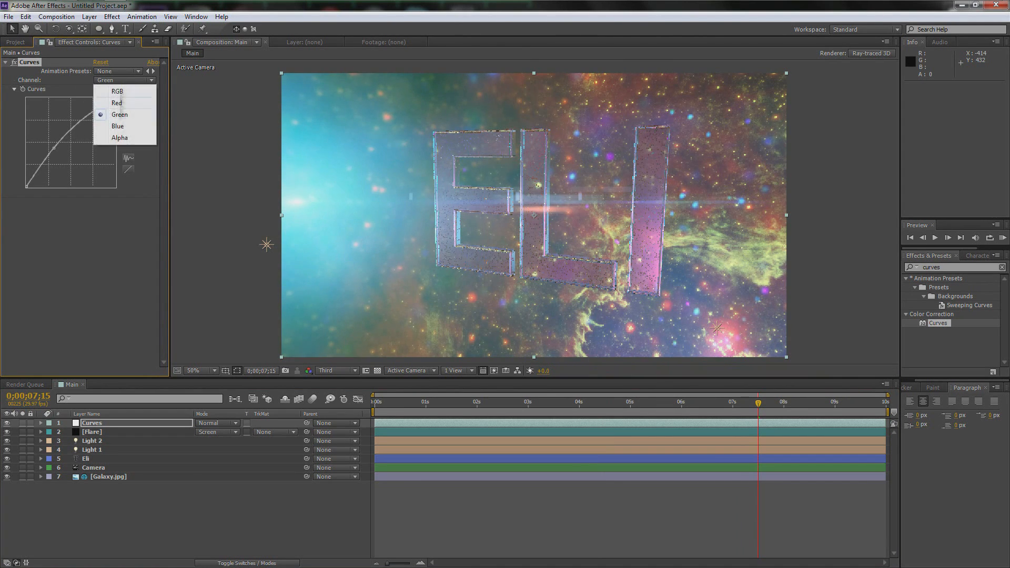
pyautogui.click(120, 123)
pyautogui.click(125, 80)
pyautogui.click(120, 113)
pyautogui.moveTo(57, 143); pyautogui.dragTo(58, 160)
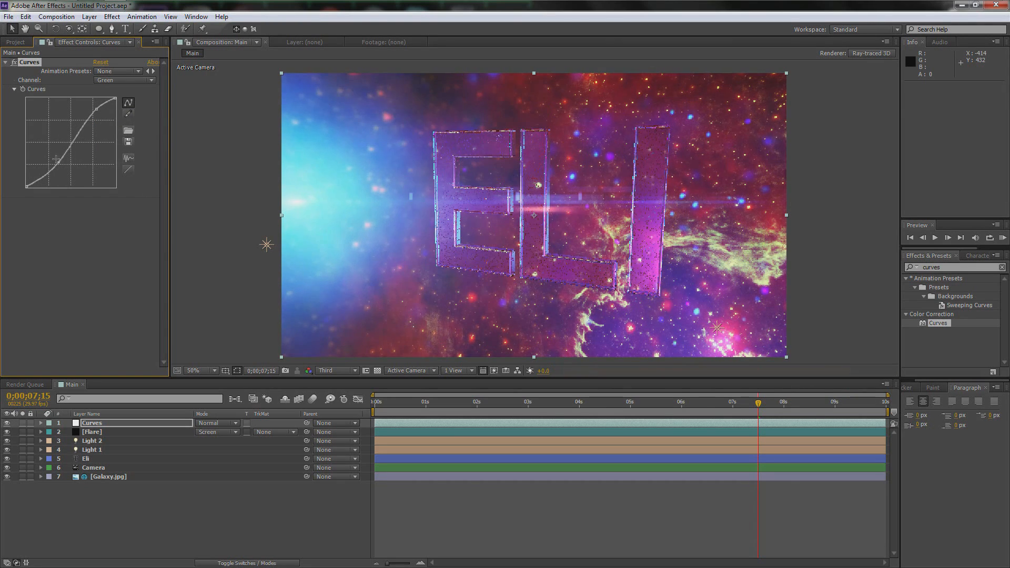
# Raise the highlight point of the Red channel curve while checking the grade at 0;00;03;16 and 0;00;08;23.
pyautogui.click(556, 404)
pyautogui.click(125, 80)
pyautogui.click(118, 103)
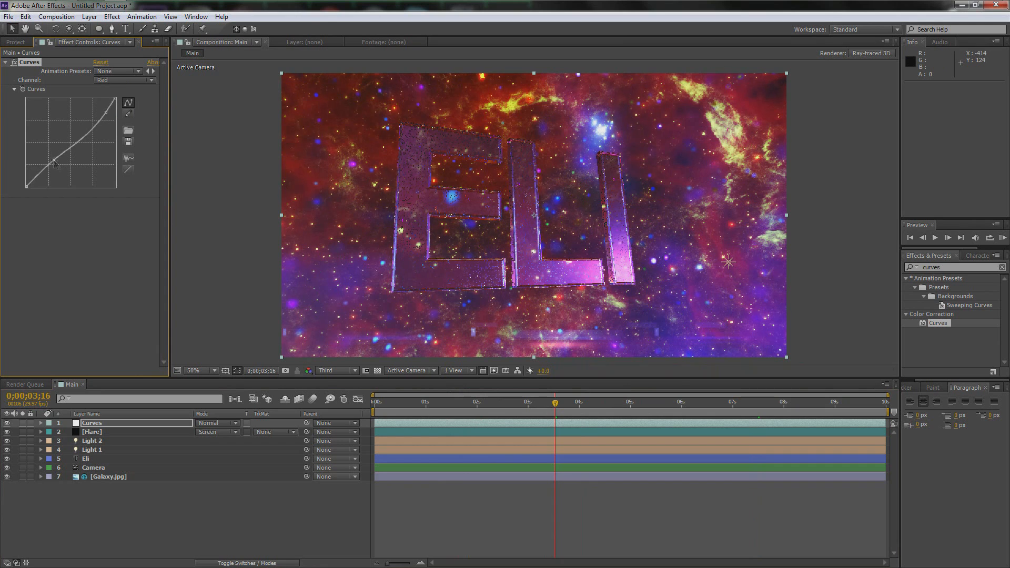
pyautogui.moveTo(555, 404); pyautogui.dragTo(823, 405)
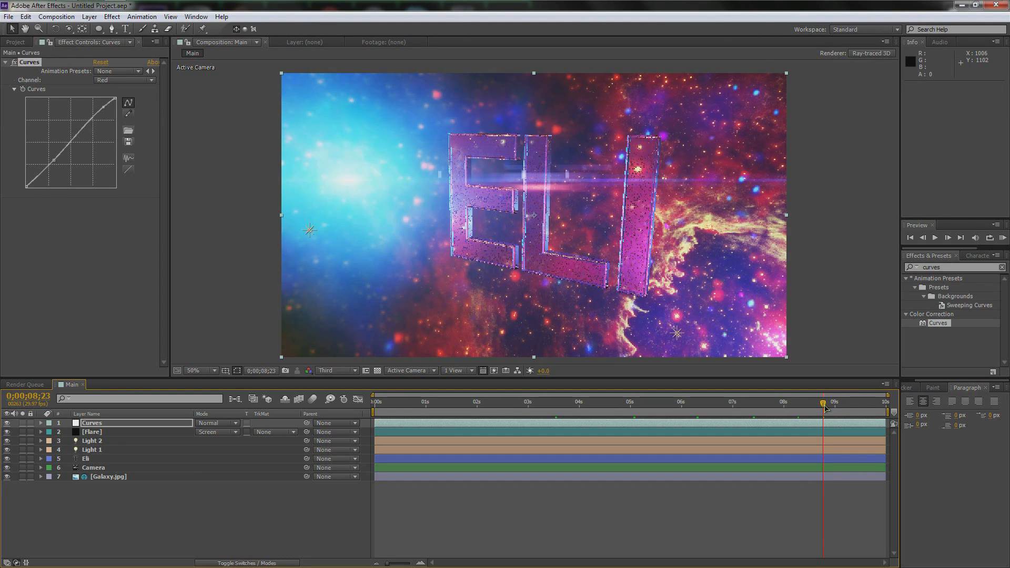
# Review the RGB, Green, Blue and Red channel curves of the Curves effect in turn.
pyautogui.click(132, 80)
pyautogui.click(126, 91)
pyautogui.click(122, 81)
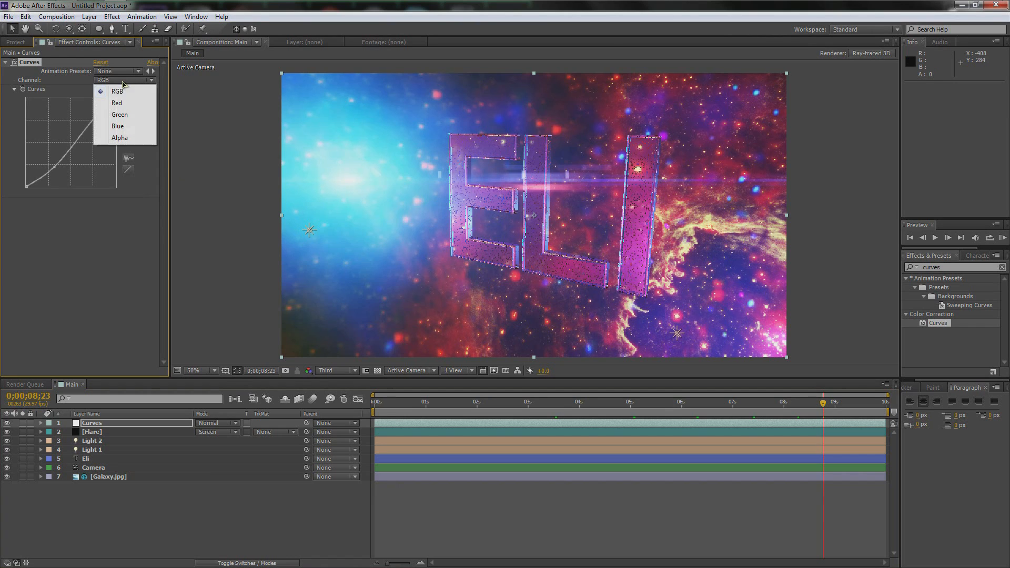
pyautogui.click(120, 114)
pyautogui.click(112, 82)
pyautogui.click(120, 126)
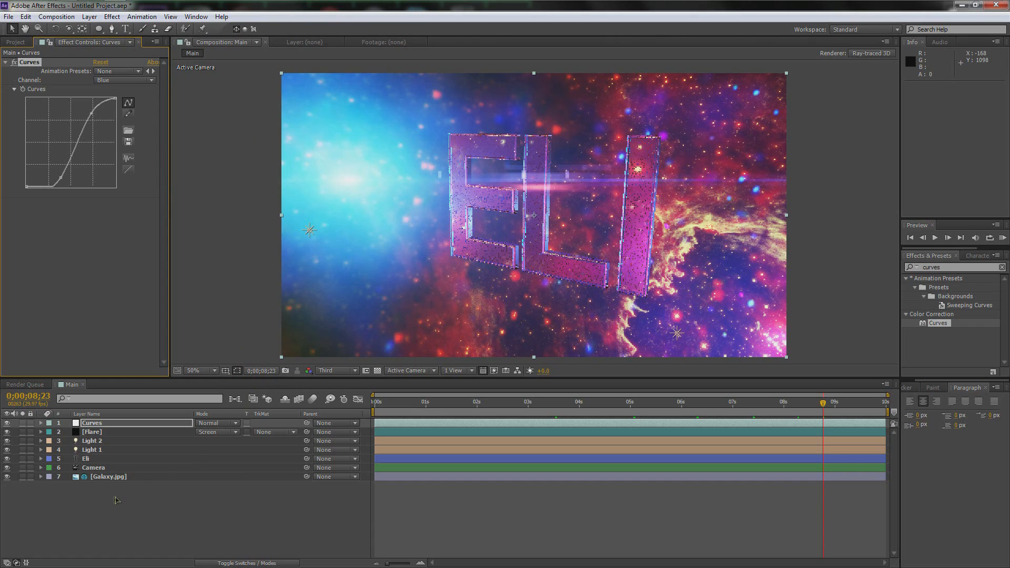
pyautogui.click(117, 80)
pyautogui.click(119, 114)
pyautogui.click(118, 80)
pyautogui.click(119, 103)
pyautogui.click(119, 80)
pyautogui.click(117, 91)
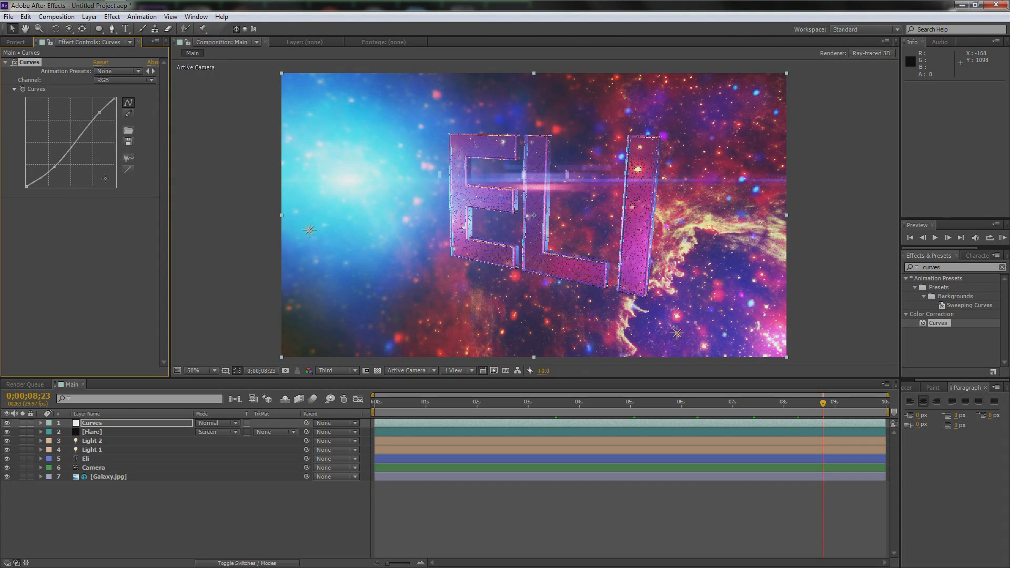
# Create a new adjustment layer above the Curves layer and name it Viggy.
pyautogui.rightClick(145, 504)
pyautogui.moveTo(174, 391)
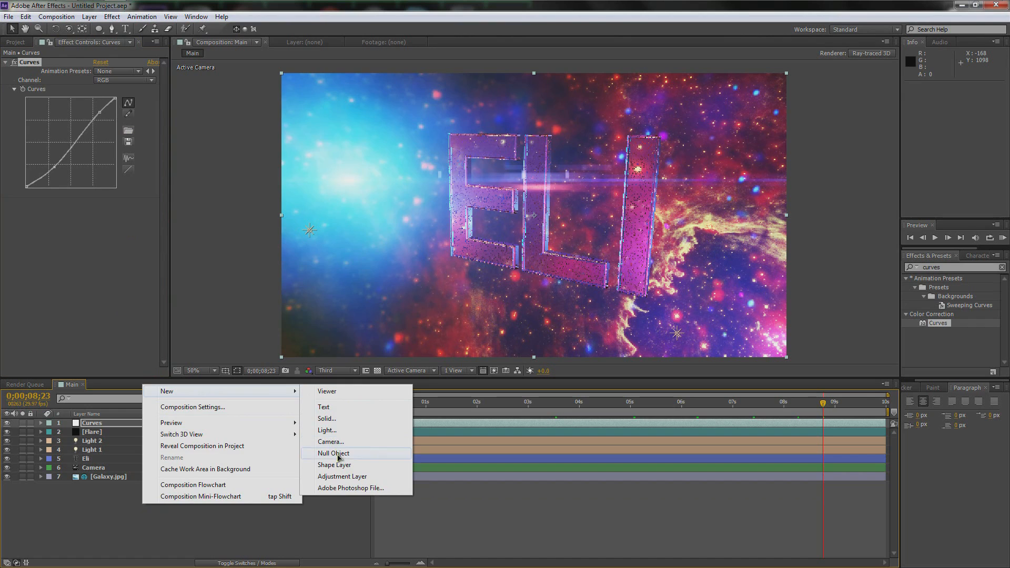
pyautogui.click(342, 476)
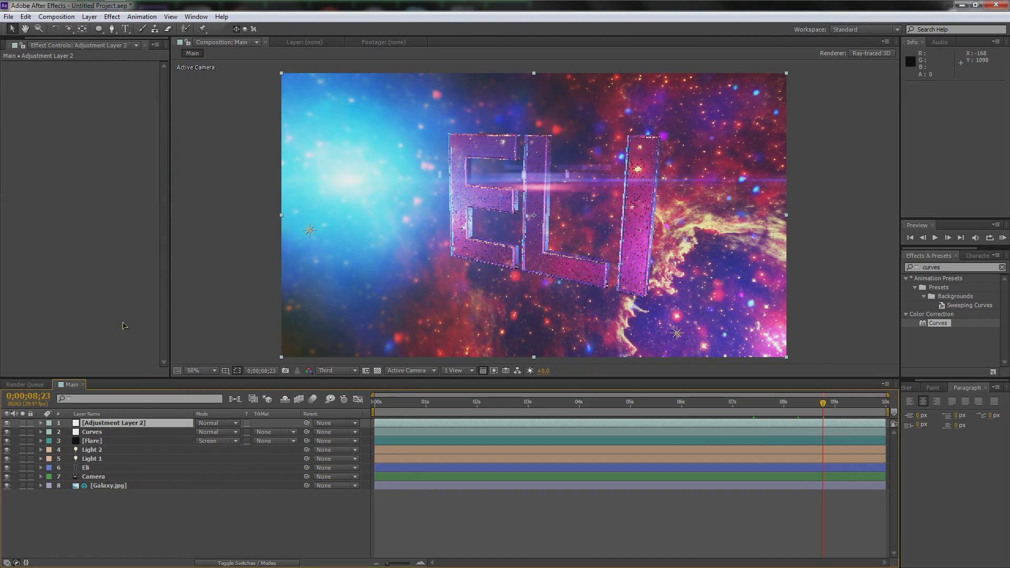
pyautogui.press('Return')
pyautogui.write('Viggy')
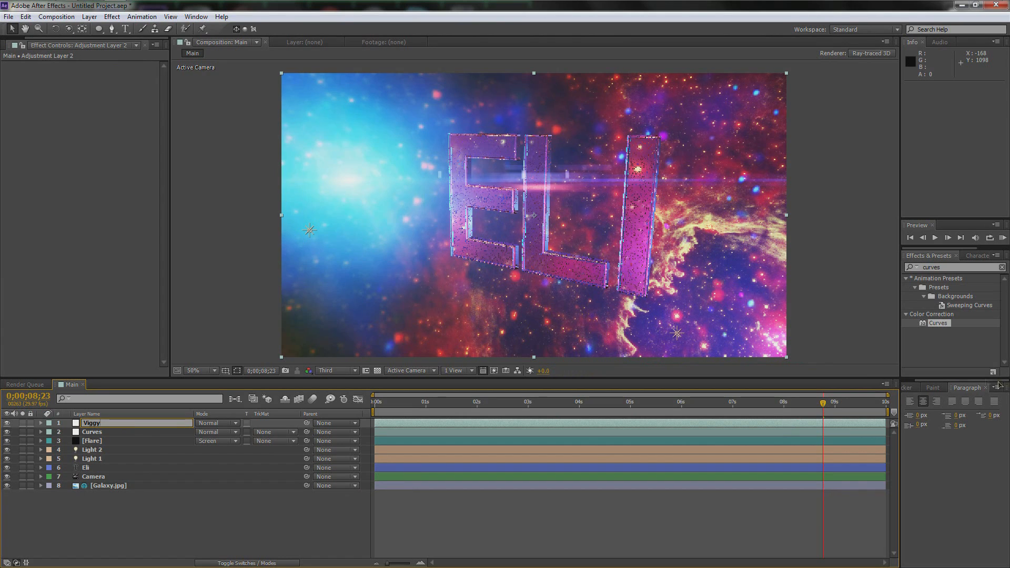
pyautogui.press('Return')
# Search the effects for "bright" and apply Brightness & Contrast to the Viggy layer.
pyautogui.doubleClick(949, 267)
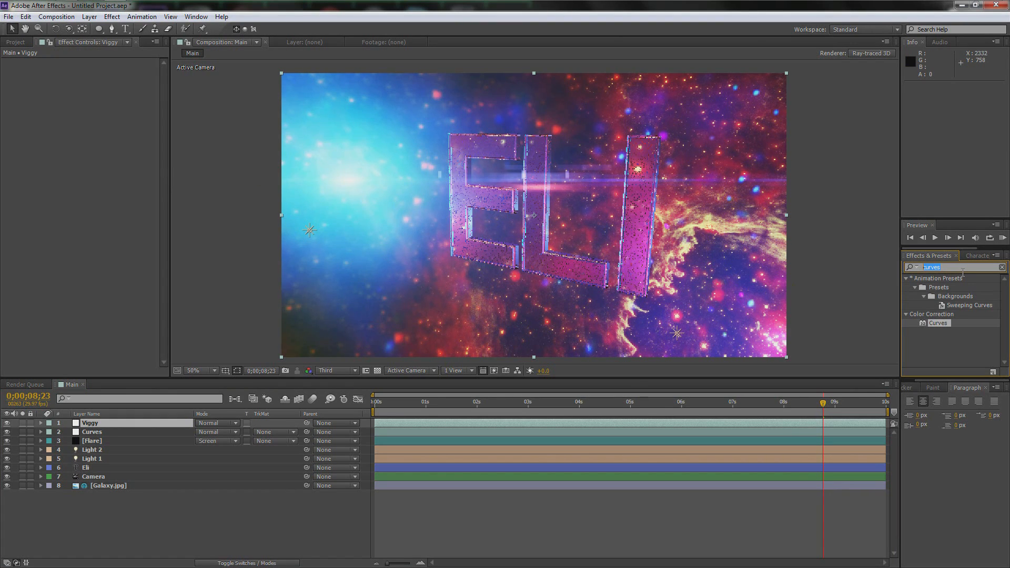
pyautogui.write('bright')
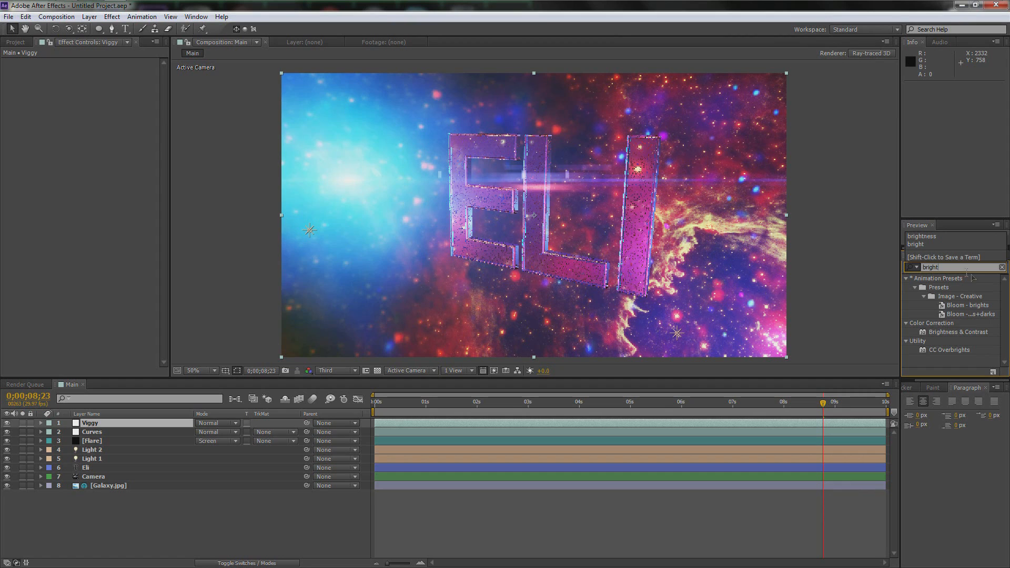
pyautogui.moveTo(963, 335); pyautogui.dragTo(123, 425)
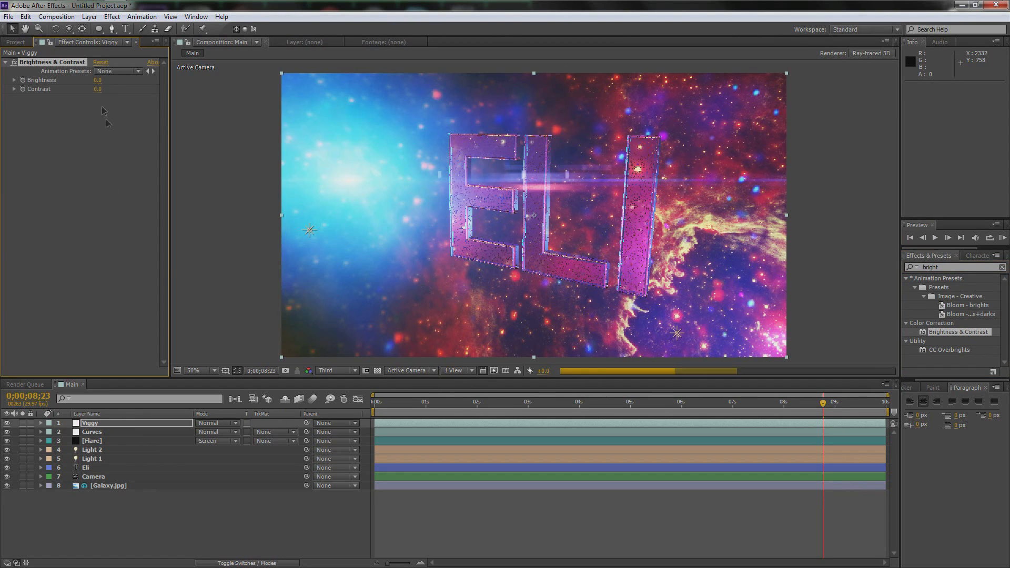
# Add a full-frame elliptical mask to the Viggy layer and invert it.
pyautogui.click(99, 30)
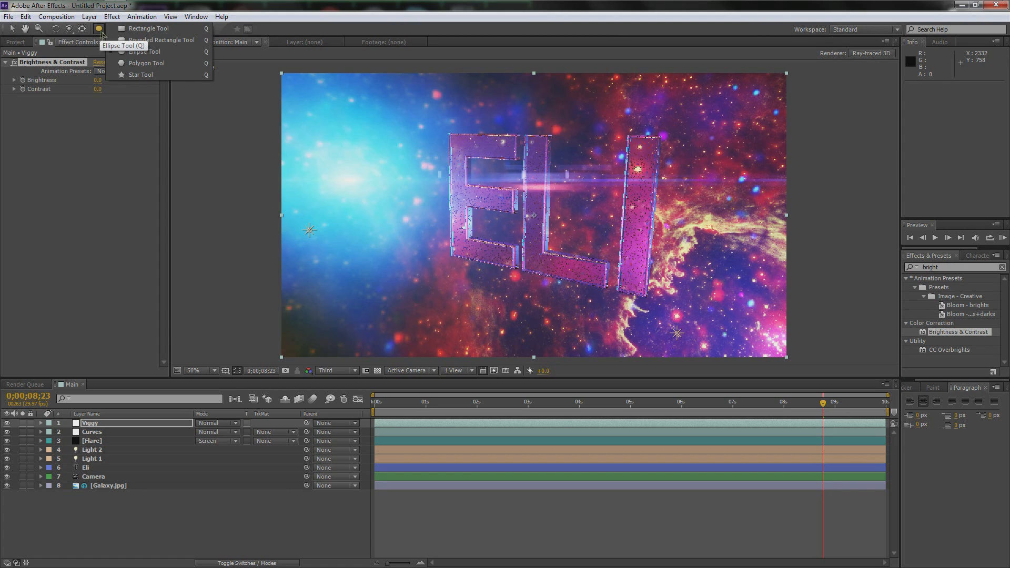
pyautogui.click(136, 28)
pyautogui.click(100, 30)
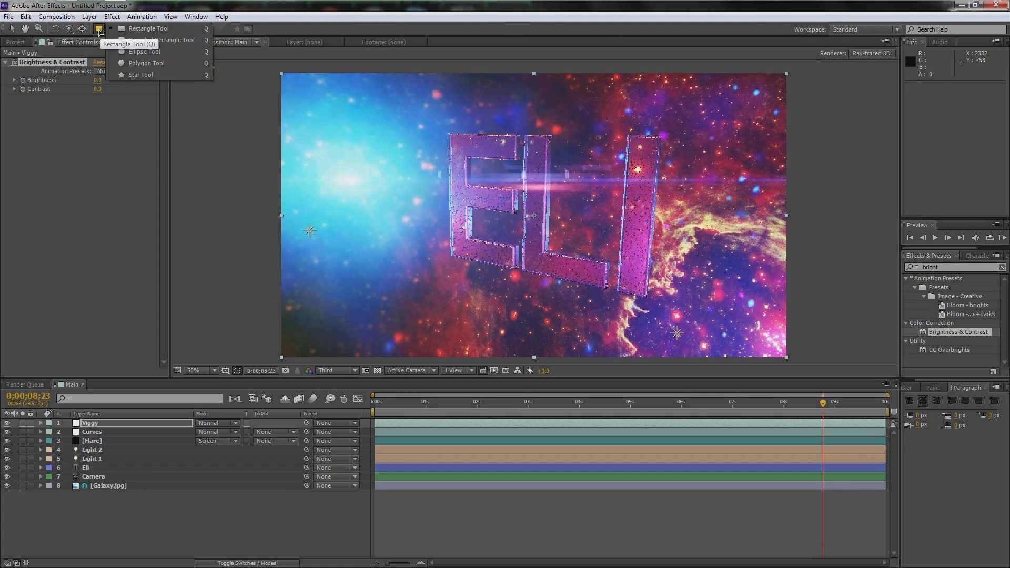
pyautogui.click(134, 53)
pyautogui.doubleClick(99, 29)
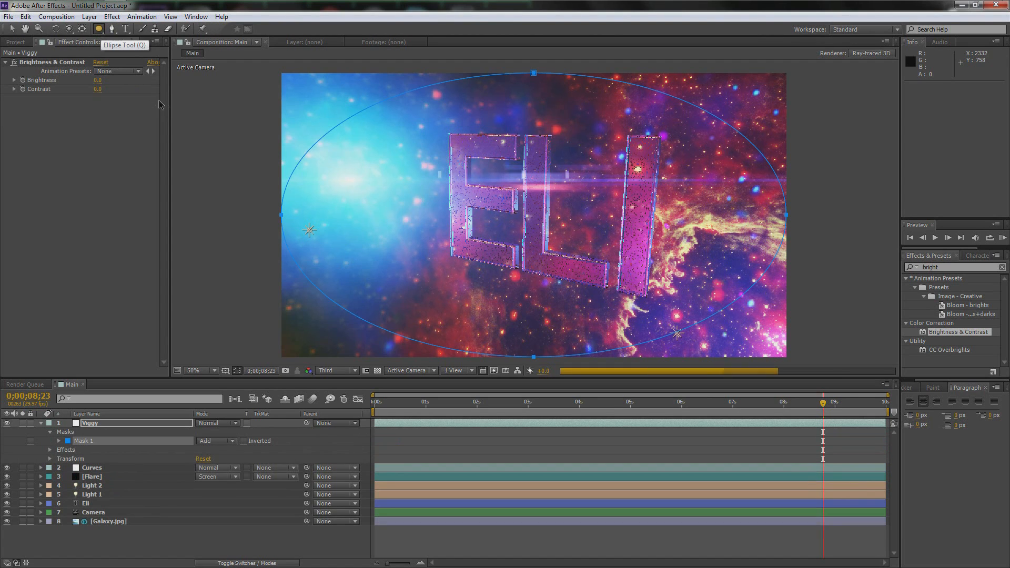
pyautogui.press('v')
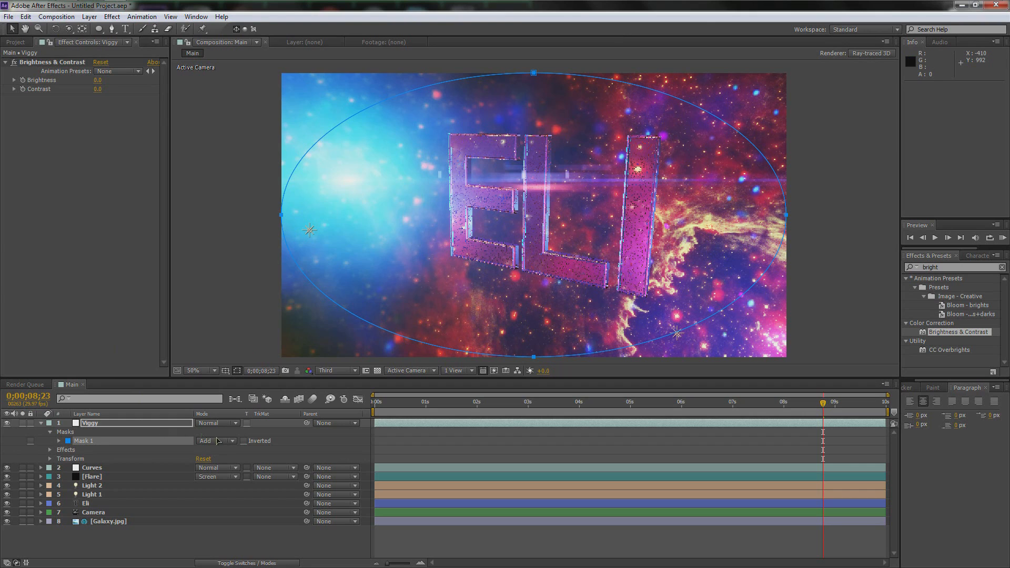
pyautogui.click(250, 443)
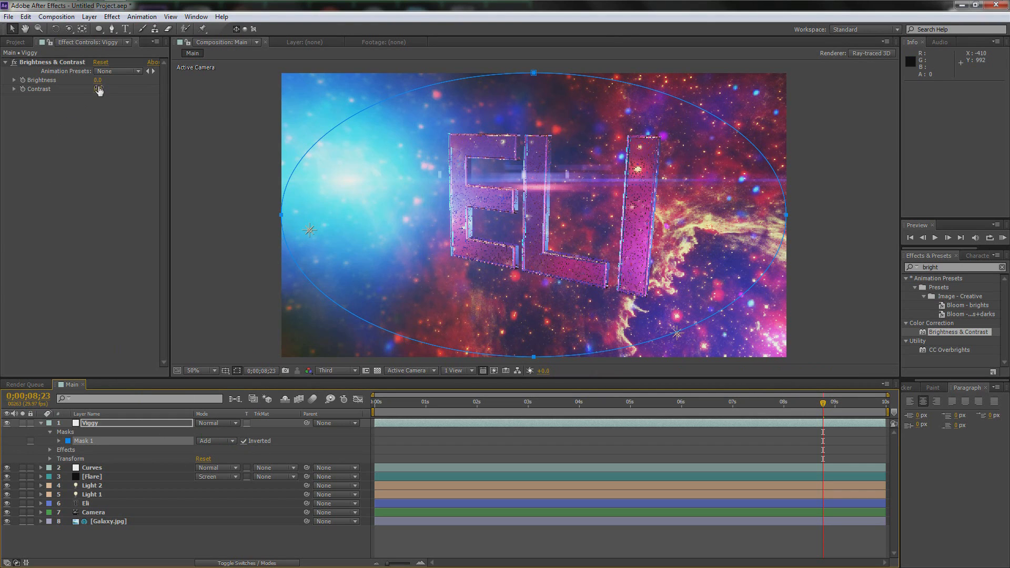
# Set the Viggy layer's Brightness to -100 and its mask feather to 450 pixels.
pyautogui.moveTo(98, 84); pyautogui.dragTo(2, 82)
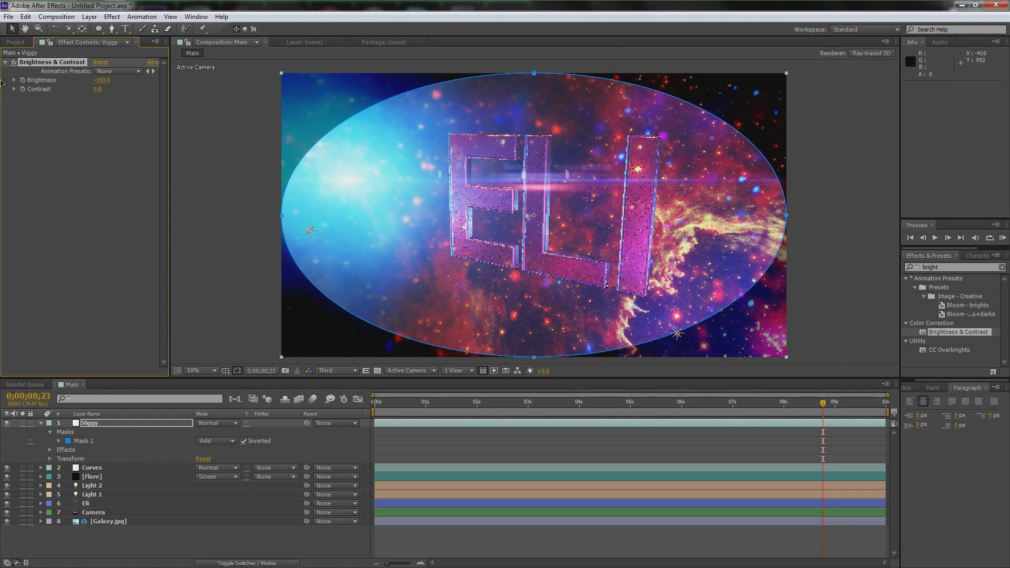
pyautogui.click(58, 442)
pyautogui.click(210, 459)
pyautogui.write('4')
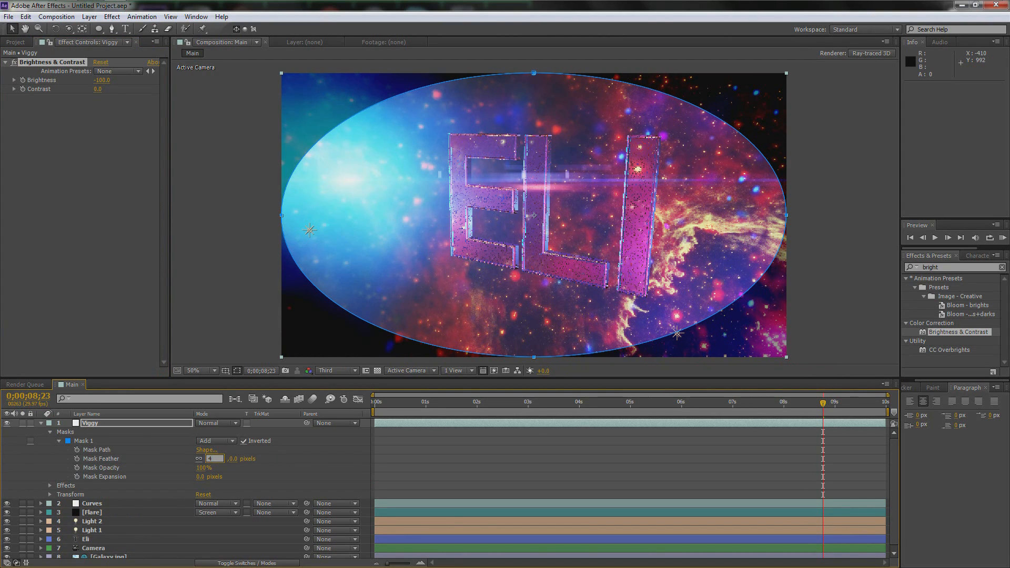
pyautogui.write('50')
pyautogui.press('Return')
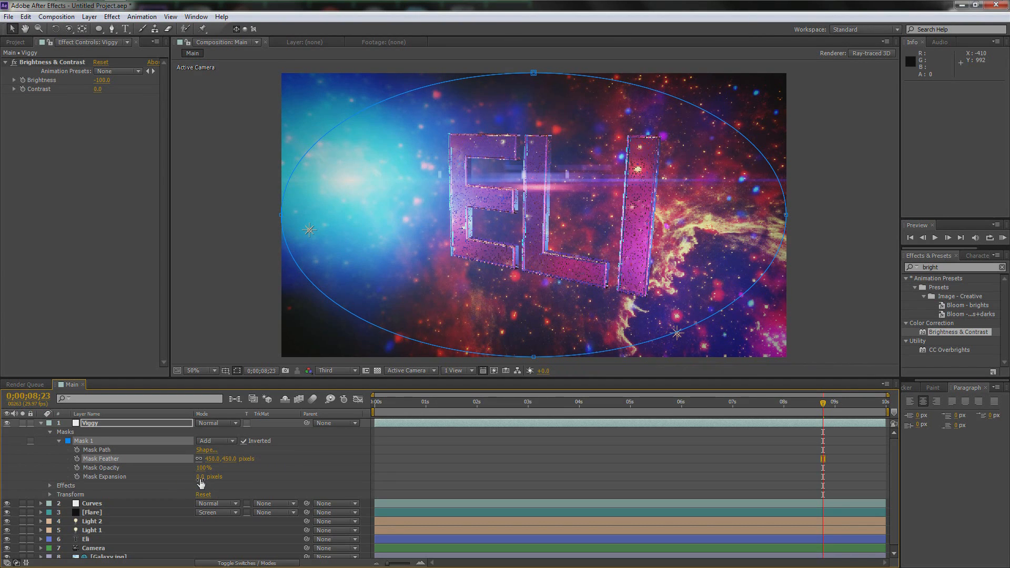
# Set the mask expansion to about 309 pixels and move the ellipse's four outer points inward around the text.
pyautogui.moveTo(203, 477); pyautogui.dragTo(369, 480)
pyautogui.click(286, 216)
pyautogui.moveTo(289, 218); pyautogui.dragTo(301, 216)
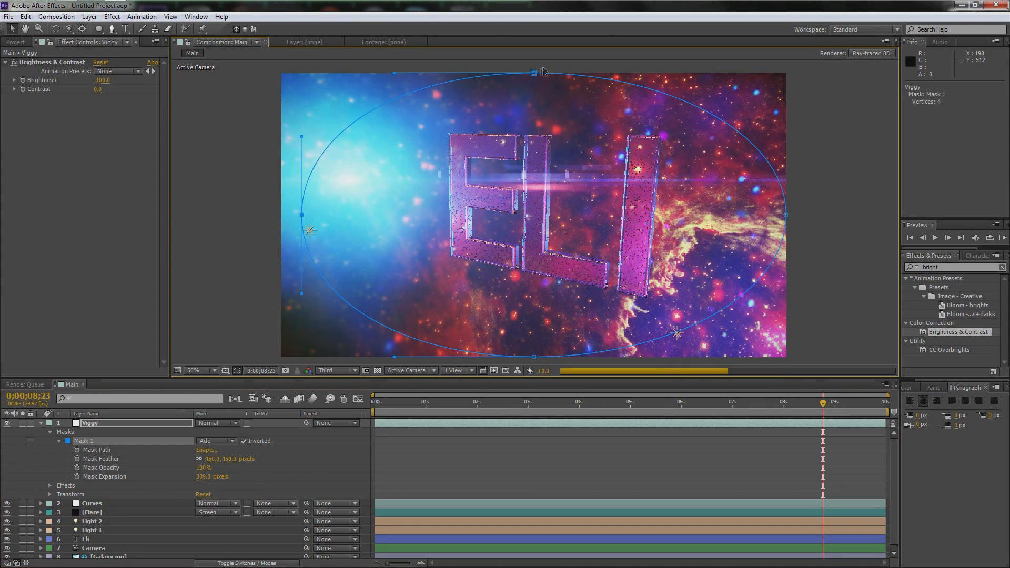
pyautogui.moveTo(534, 74); pyautogui.dragTo(534, 95)
pyautogui.moveTo(534, 358); pyautogui.dragTo(534, 325)
pyautogui.moveTo(787, 215); pyautogui.dragTo(703, 215)
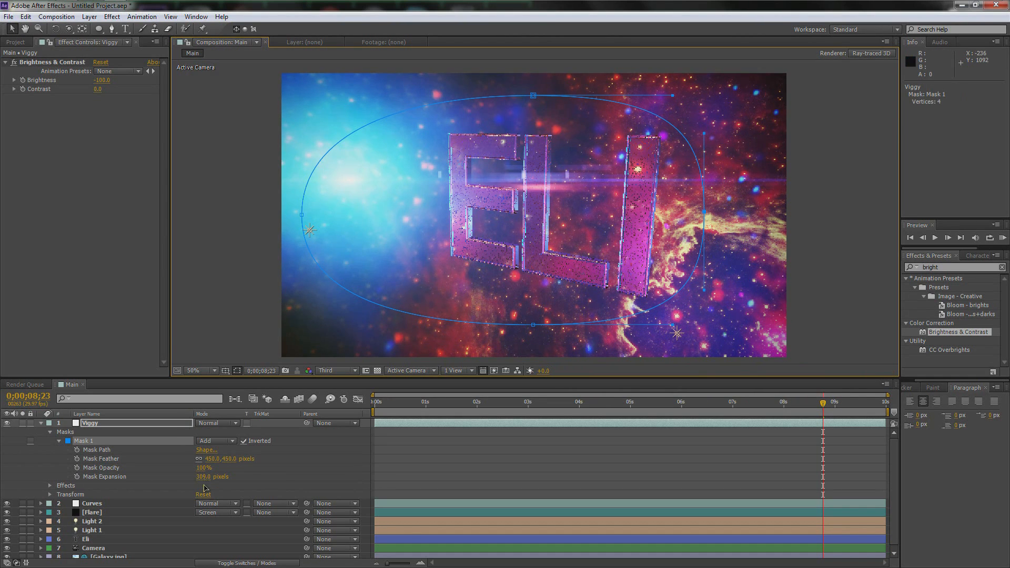
# Refine the vignette mask with a feather of 320 pixels and an expansion of 326 pixels.
pyautogui.moveTo(202, 477); pyautogui.dragTo(157, 477)
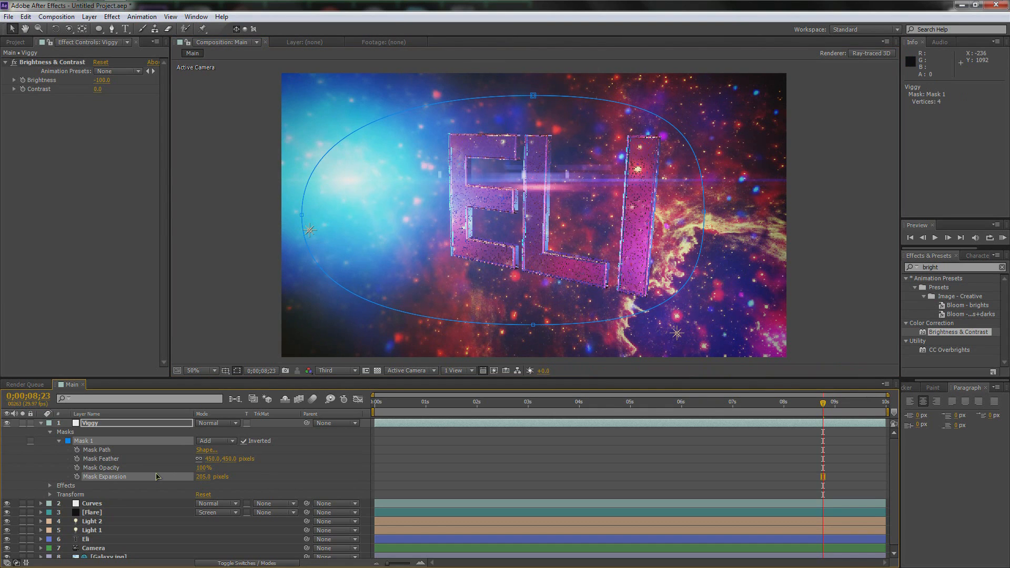
pyautogui.click(874, 226)
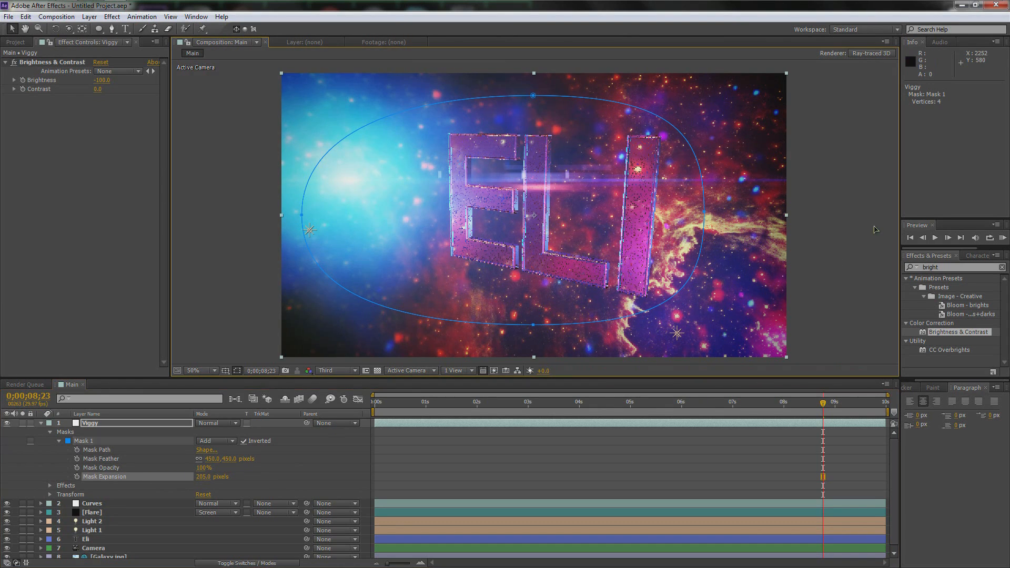
pyautogui.moveTo(213, 463); pyautogui.dragTo(209, 463)
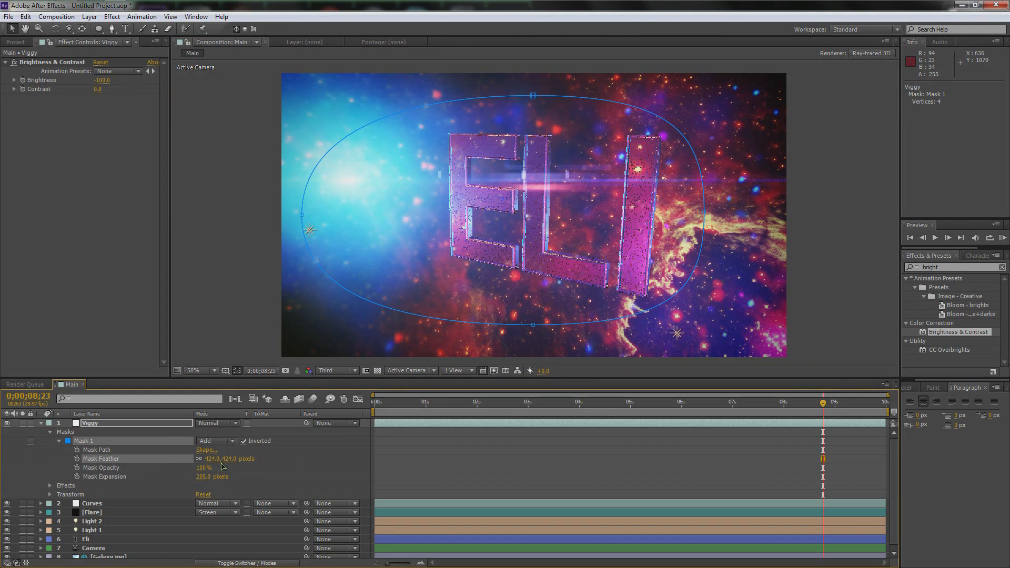
pyautogui.moveTo(206, 477); pyautogui.dragTo(205, 479)
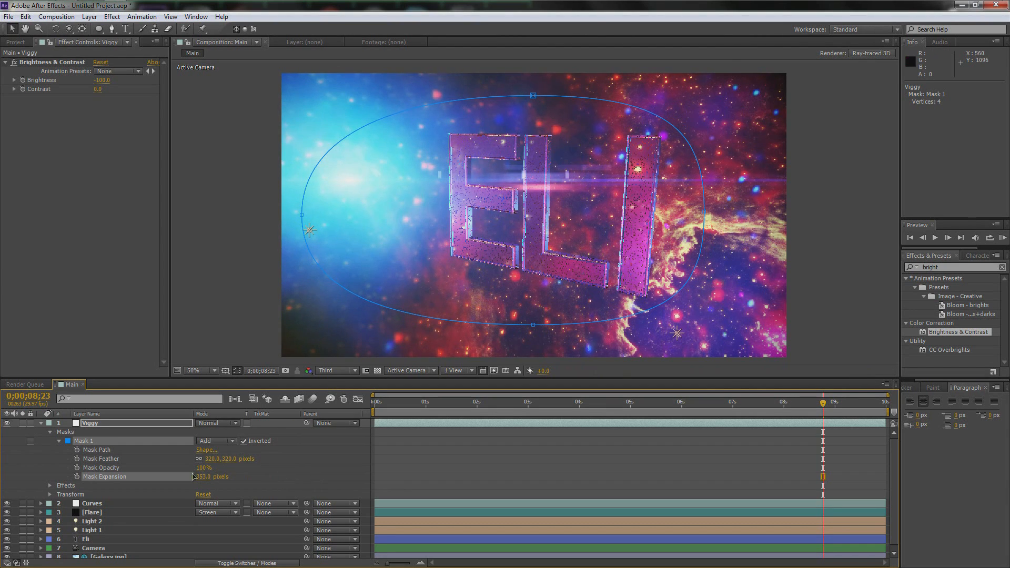
pyautogui.click(853, 242)
# Check the vignette at several times up to 0;00;06;27, collapsing the Viggy layer and toggling the Flare layer's visibility off and on.
pyautogui.moveTo(679, 406); pyautogui.dragTo(607, 405)
pyautogui.click(504, 404)
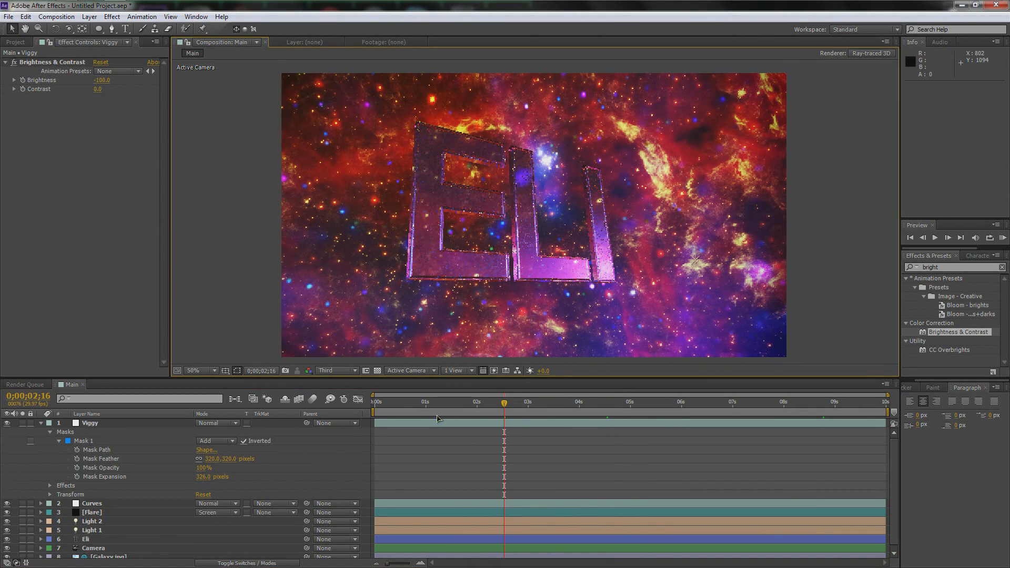
pyautogui.click(42, 424)
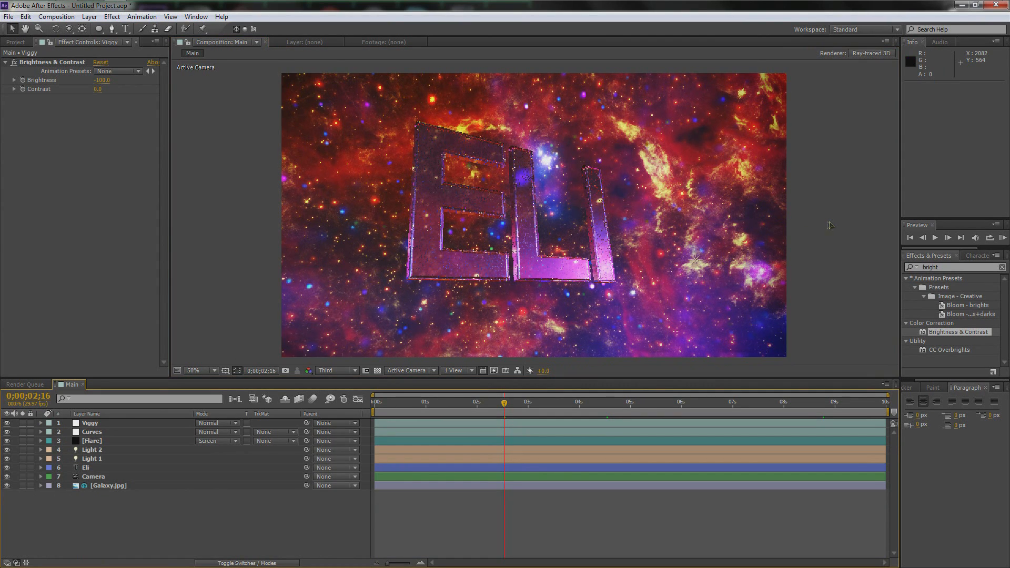
pyautogui.moveTo(508, 407); pyautogui.dragTo(586, 408)
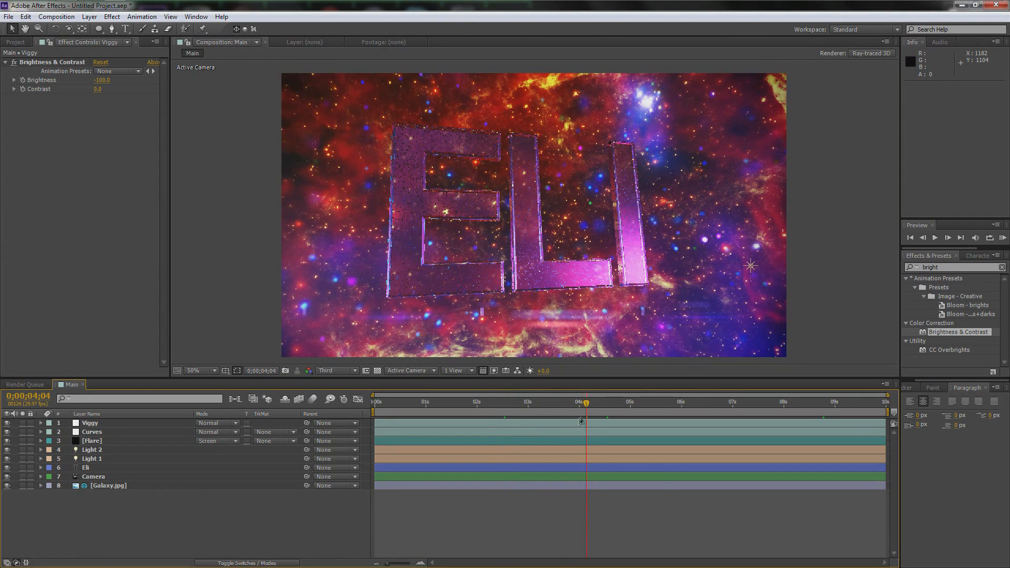
pyautogui.moveTo(586, 403); pyautogui.dragTo(665, 403)
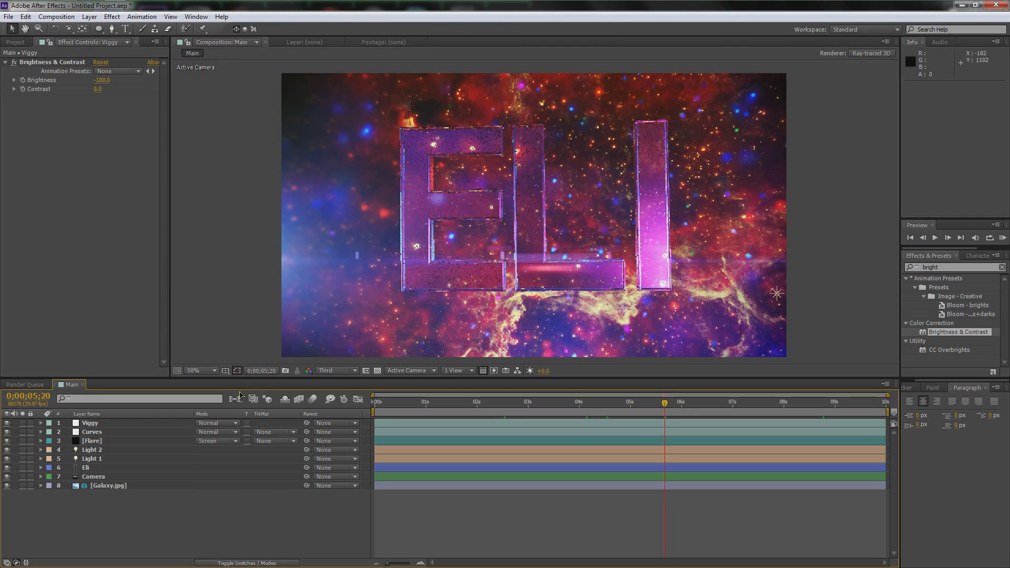
pyautogui.moveTo(670, 405); pyautogui.dragTo(735, 406)
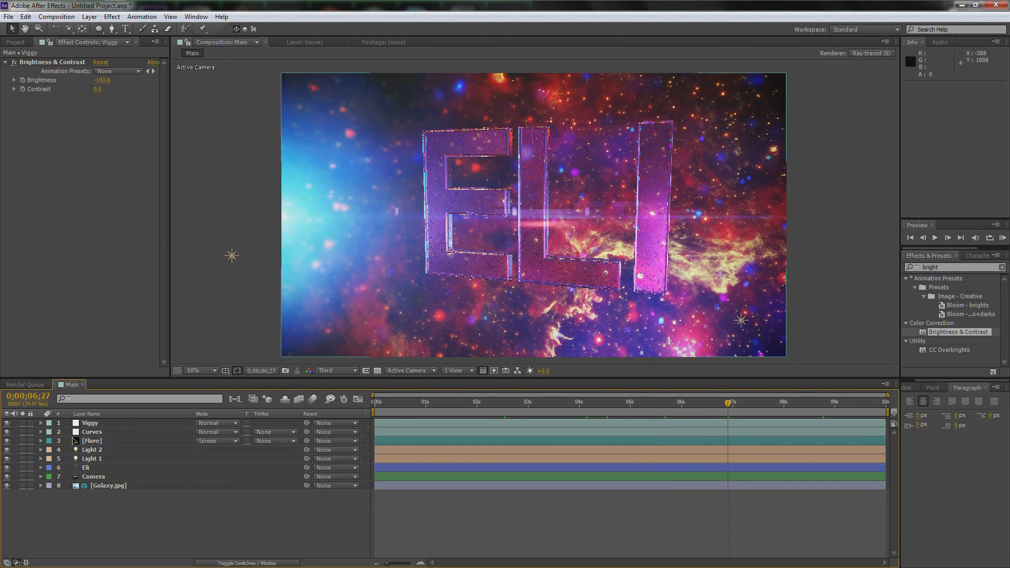
pyautogui.click(7, 441)
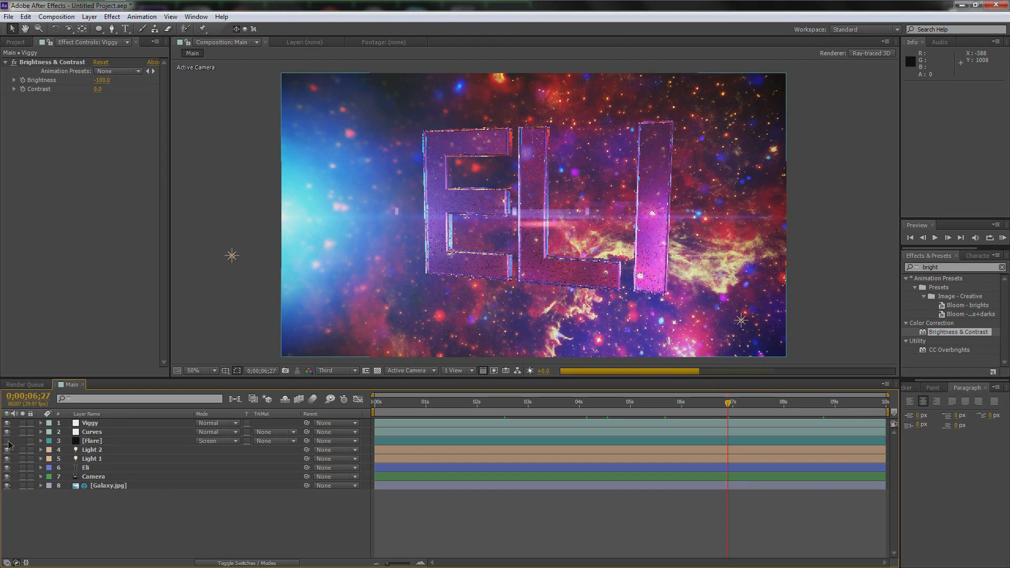
pyautogui.click(8, 442)
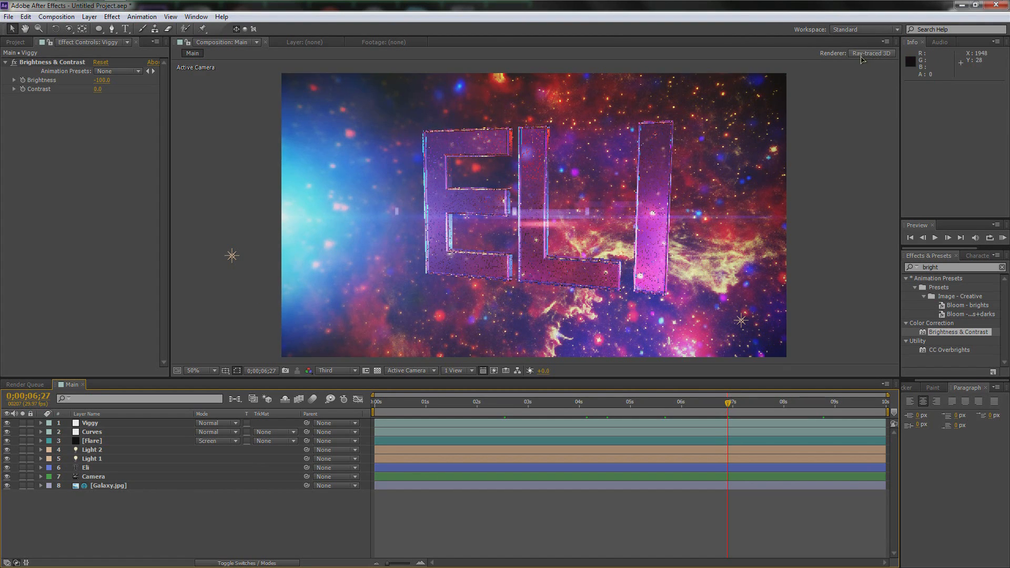
# Return to the start of the timeline and raise the Main composition's ray-tracing quality above 1 (Draft).
pyautogui.click(408, 404)
pyautogui.moveTo(408, 404); pyautogui.dragTo(374, 404)
pyautogui.click(871, 53)
pyautogui.click(509, 195)
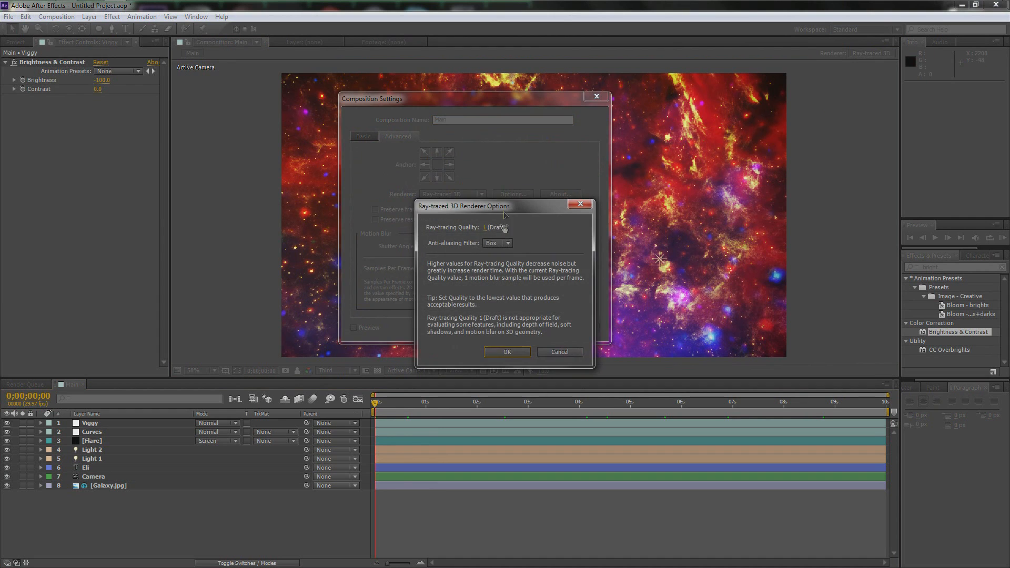
pyautogui.click(492, 230)
pyautogui.write('5')
pyautogui.press('Return')
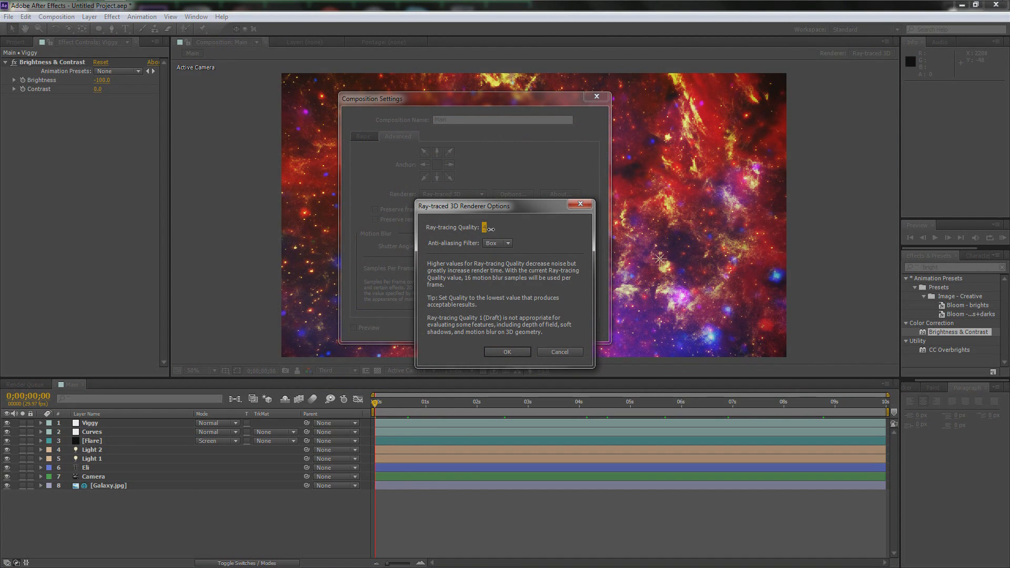
pyautogui.moveTo(491, 229); pyautogui.dragTo(490, 230)
pyautogui.click(506, 351)
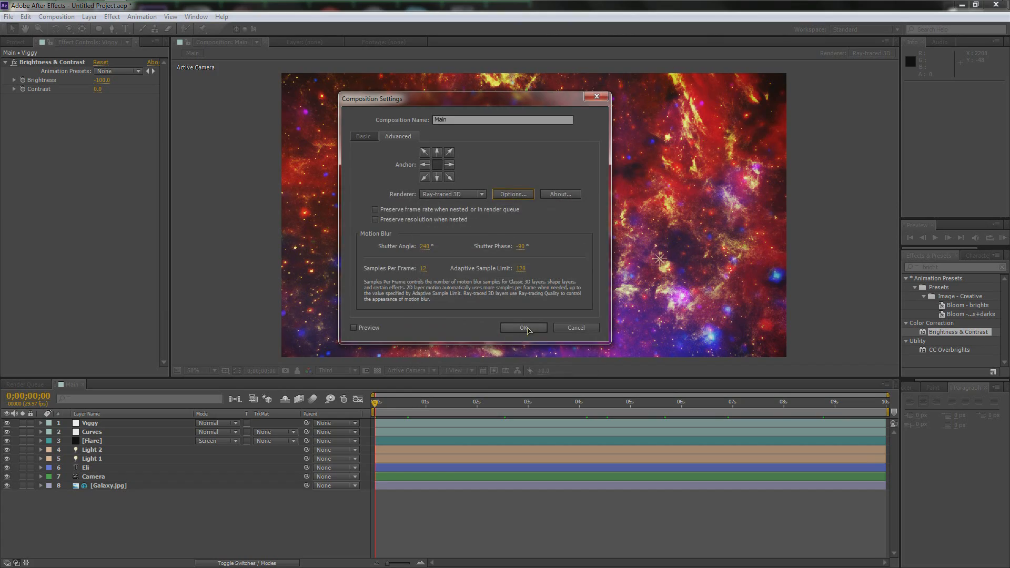
pyautogui.click(528, 332)
# Check the frame at 0;00;09;00 in Full preview resolution and return the resolution to Third.
pyautogui.click(337, 371)
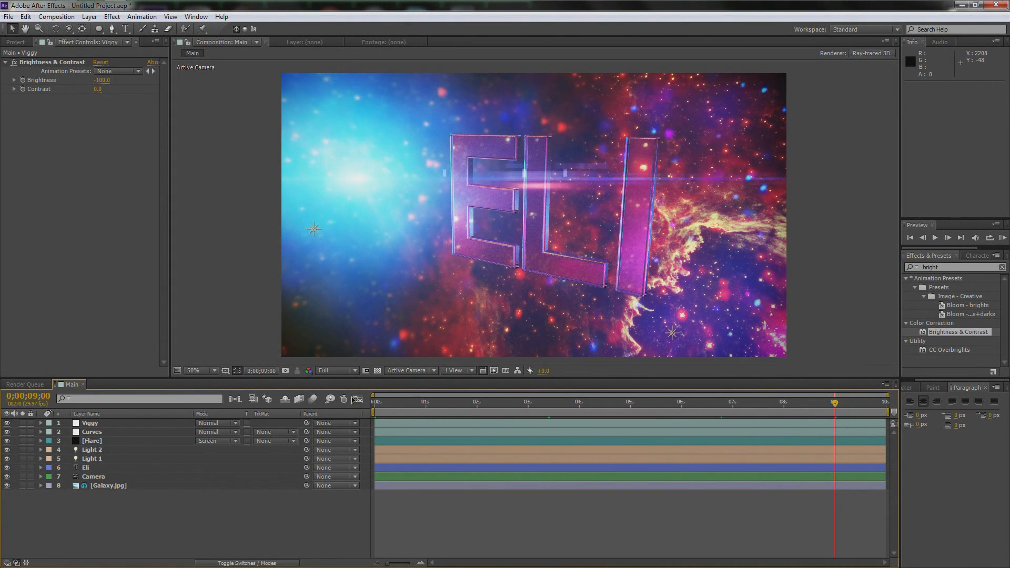
pyautogui.click(337, 372)
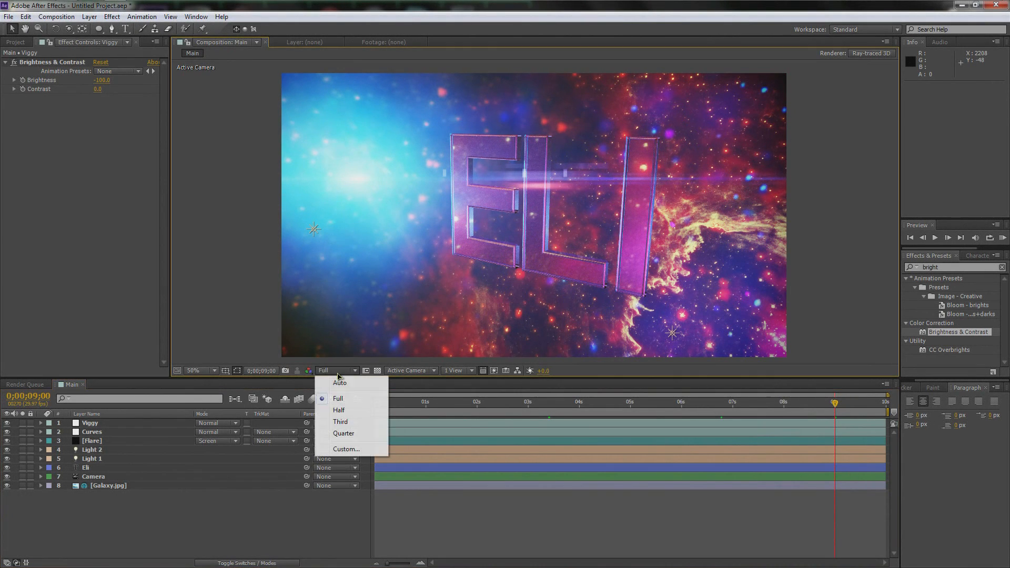
pyautogui.click(348, 427)
# Keep Ray-traced 3D as the Main composition's renderer and readjust its ray-tracing quality.
pyautogui.hotkey('ctrl', 'k')
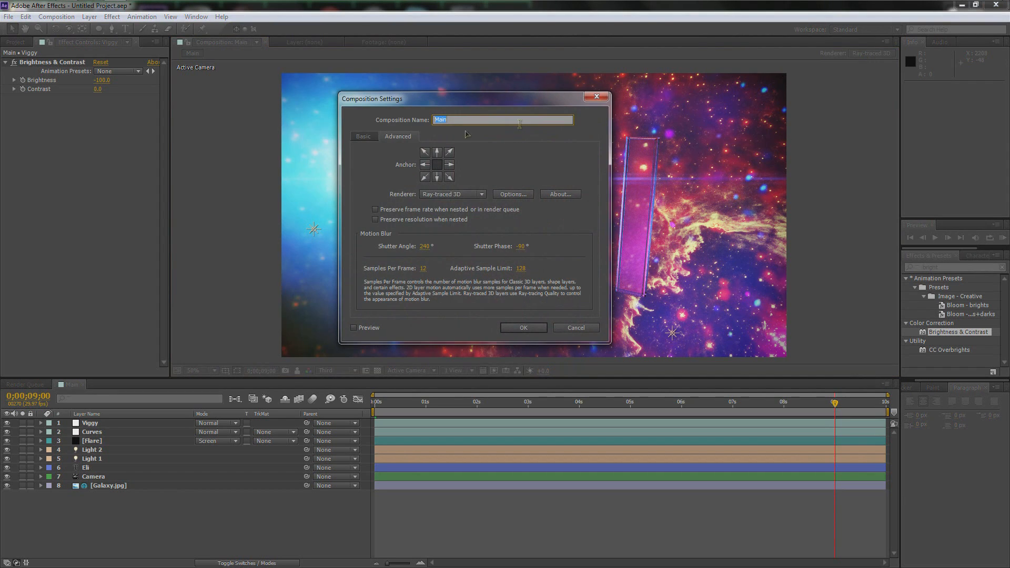
pyautogui.click(463, 194)
pyautogui.click(464, 216)
pyautogui.click(514, 194)
pyautogui.moveTo(484, 228); pyautogui.dragTo(445, 231)
pyautogui.click(507, 352)
pyautogui.click(529, 329)
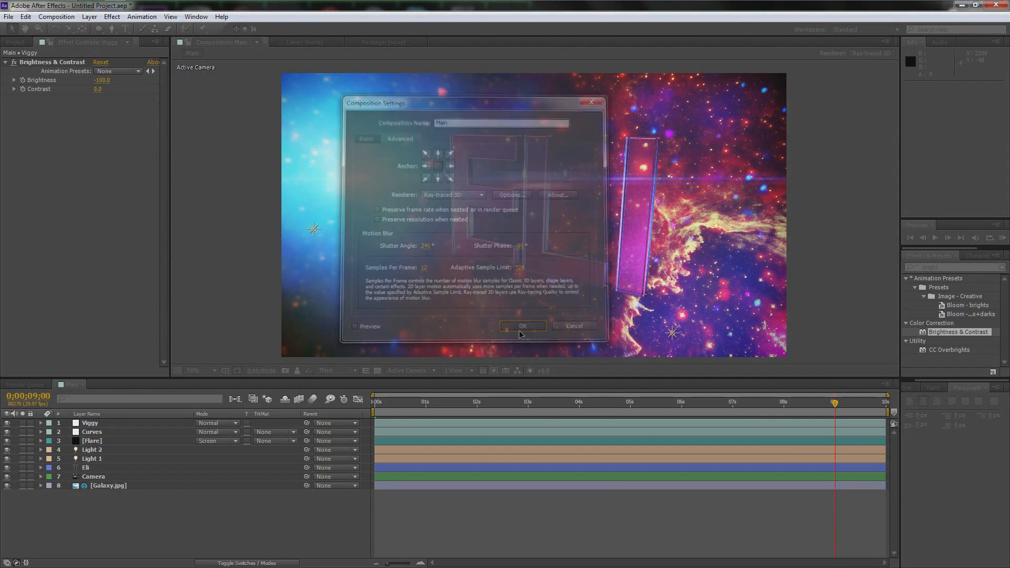
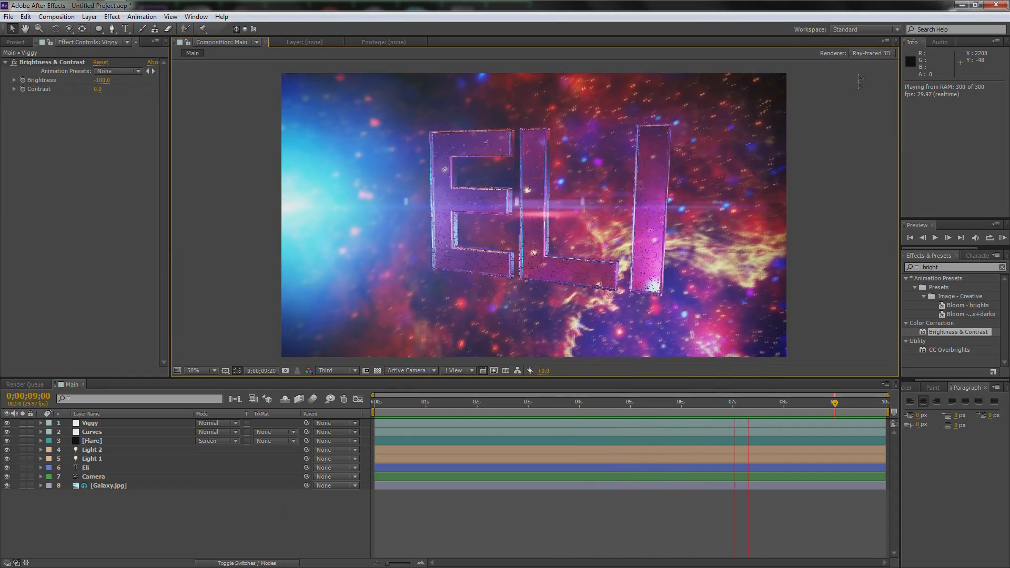
# Review the ray-tracing quality in the Main composition's Ray-traced 3D renderer options.
pyautogui.click(864, 55)
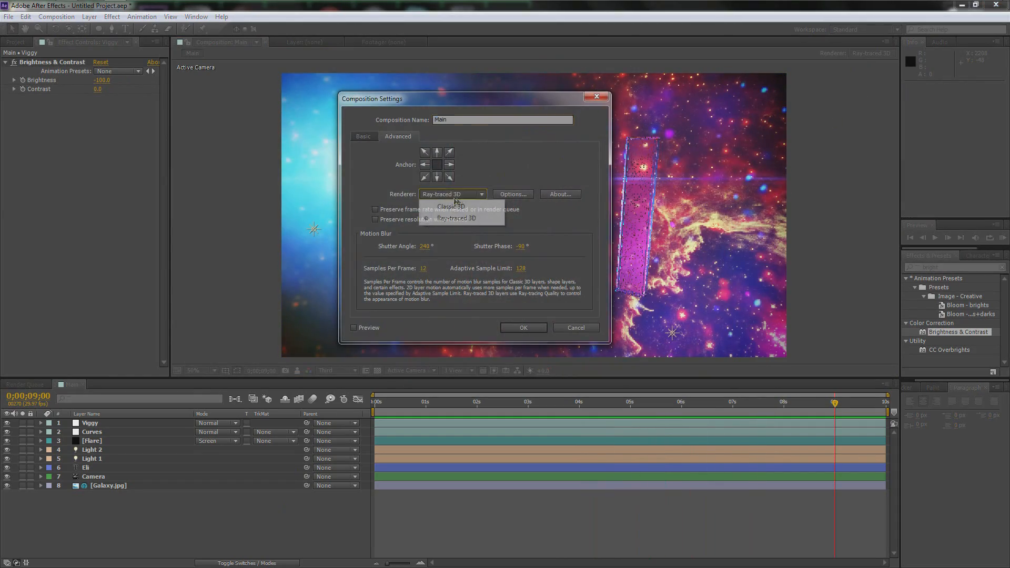
pyautogui.click(512, 195)
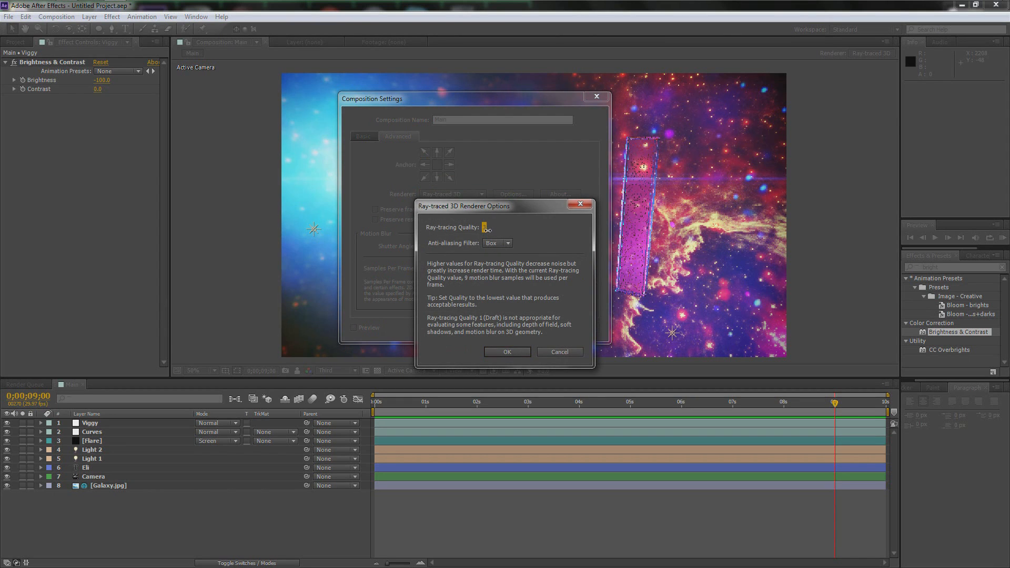
pyautogui.click(508, 352)
pyautogui.click(523, 326)
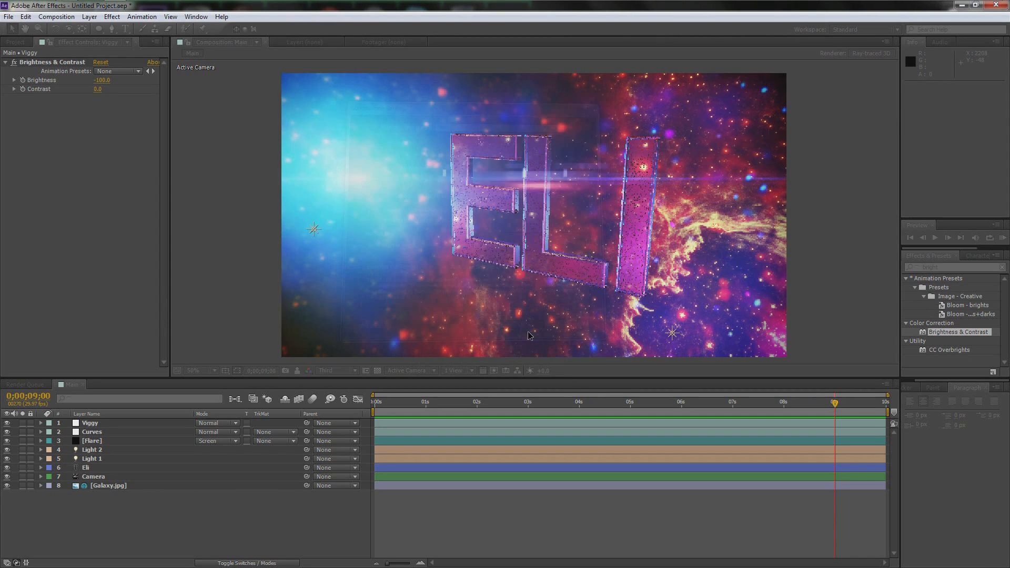
# Set the preview resolution to Full and inspect the glass text at 100% magnification, returning to 50%.
pyautogui.click(337, 370)
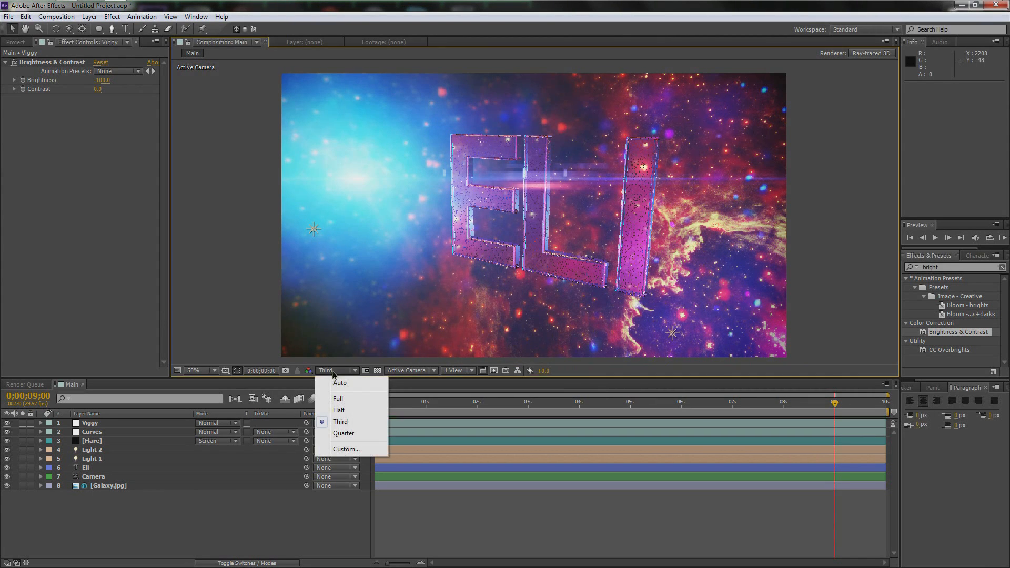
pyautogui.click(341, 399)
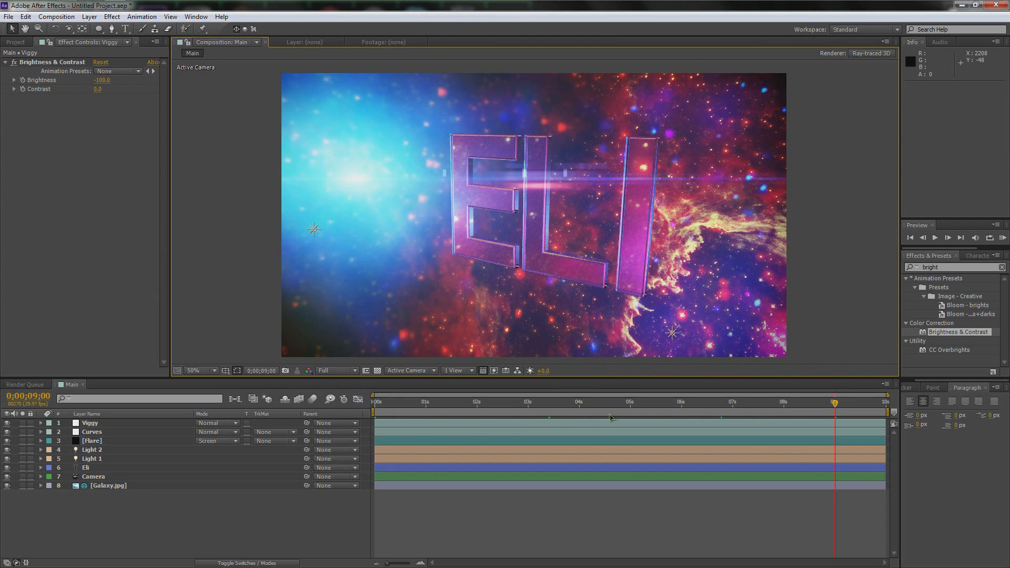
pyautogui.press('.')
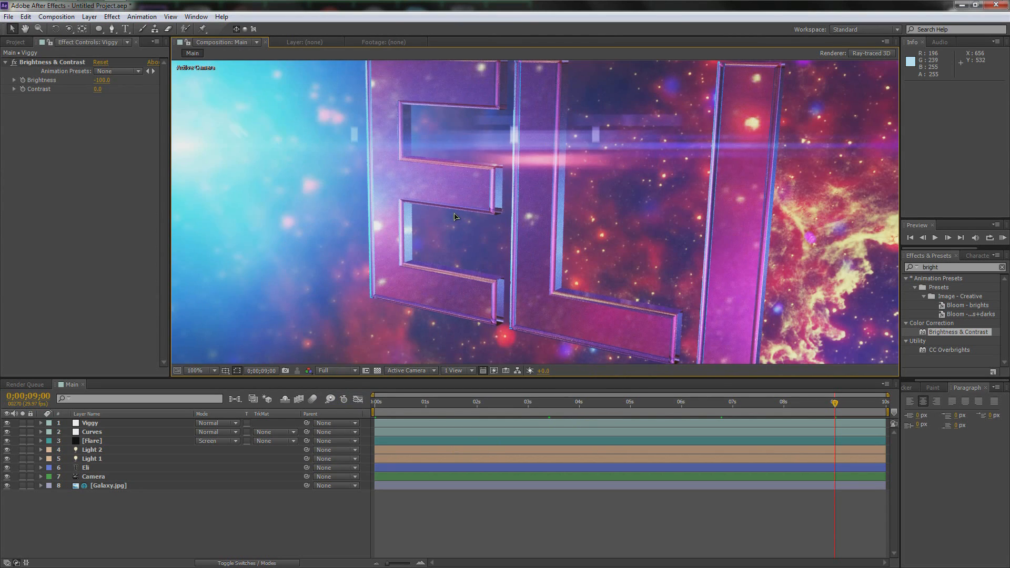
pyautogui.press(',')
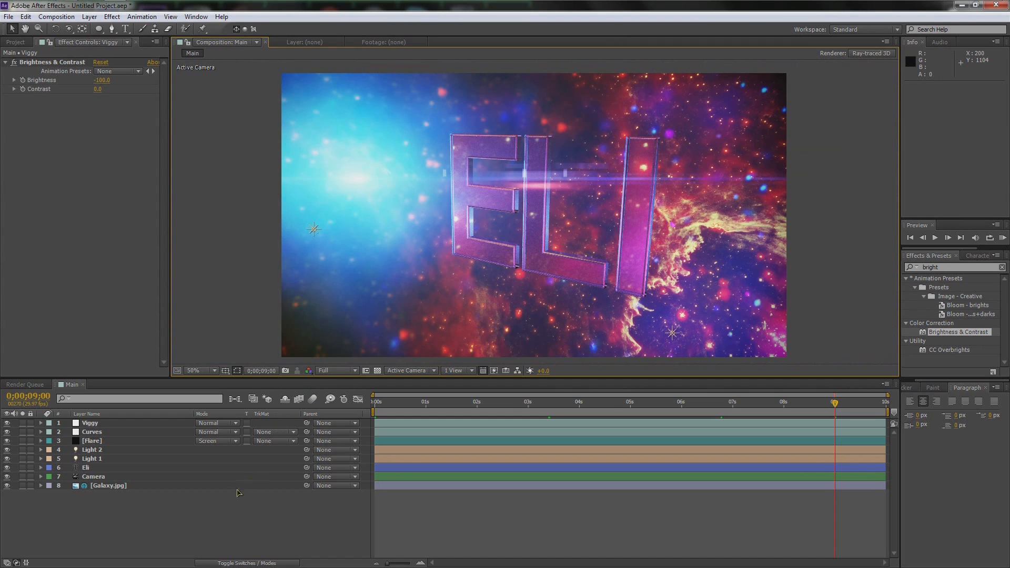
# Add the Main composition to the render queue and set its output format to H.264.
pyautogui.hotkey('ctrl', 'm')
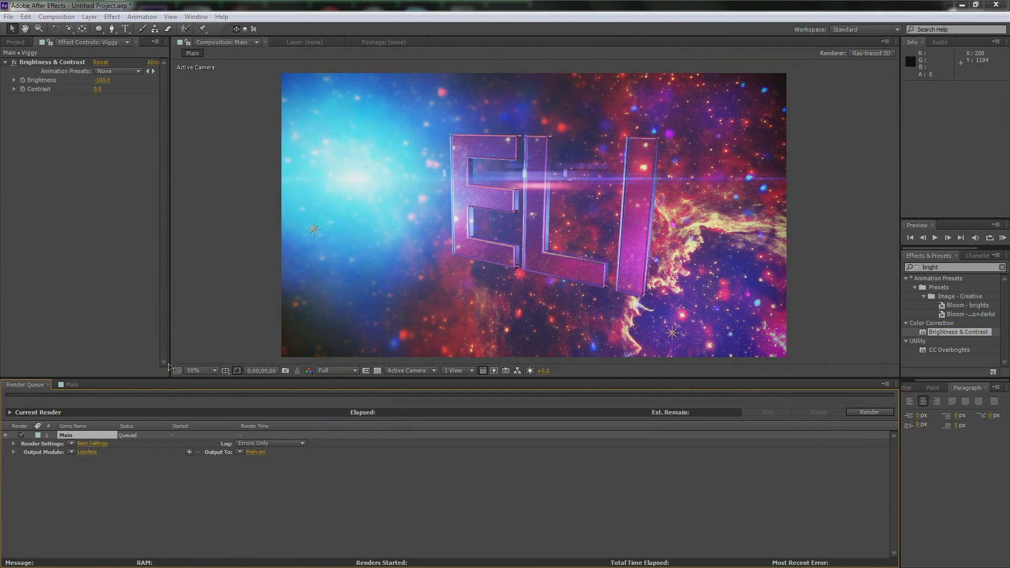
pyautogui.click(477, 161)
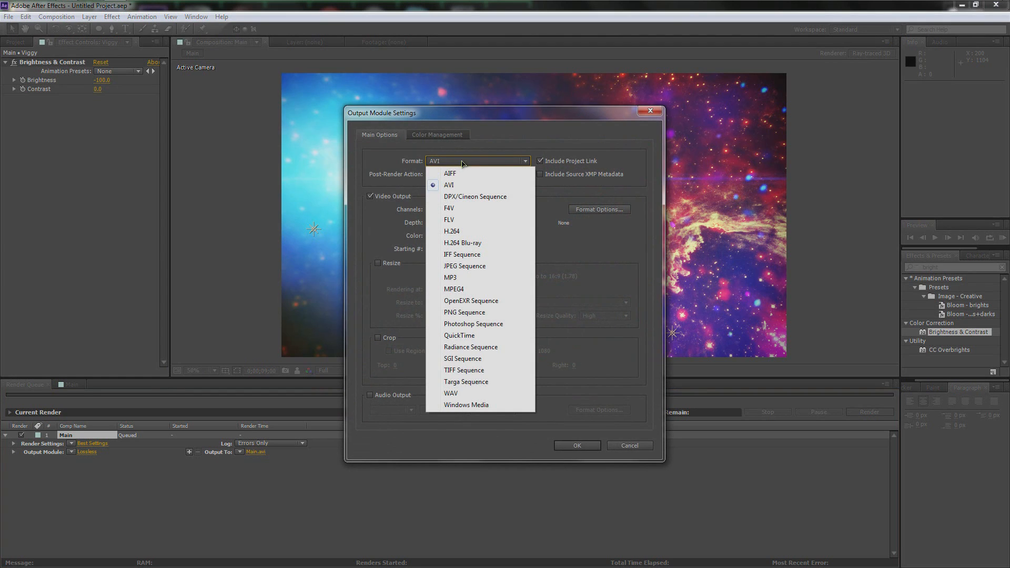
pyautogui.click(479, 405)
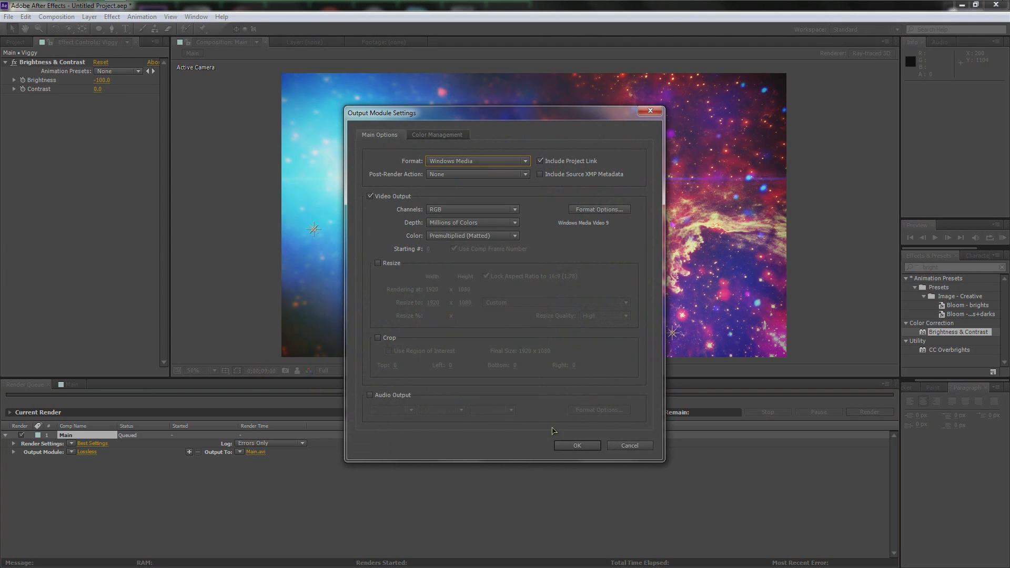
pyautogui.click(481, 161)
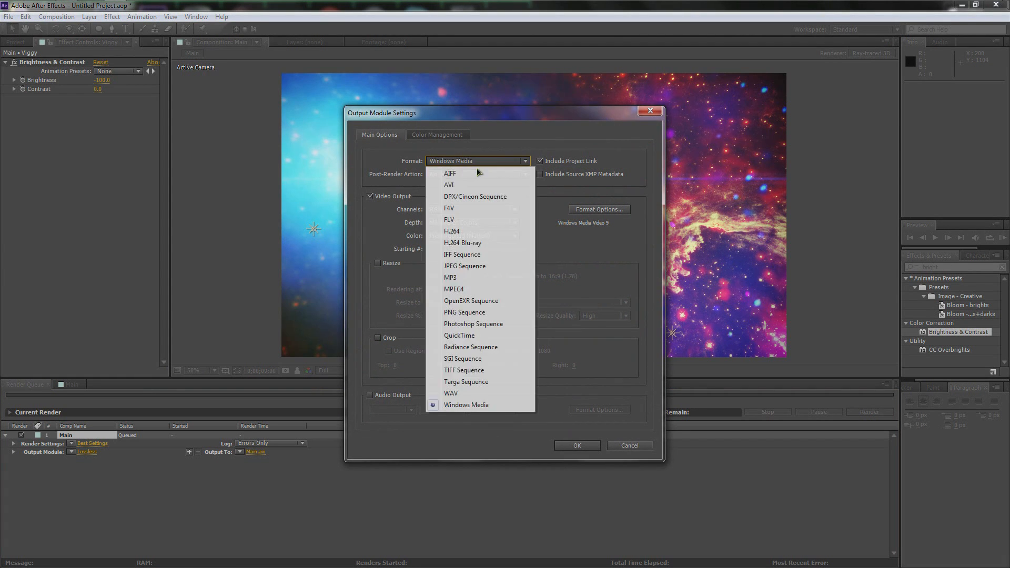
pyautogui.click(472, 232)
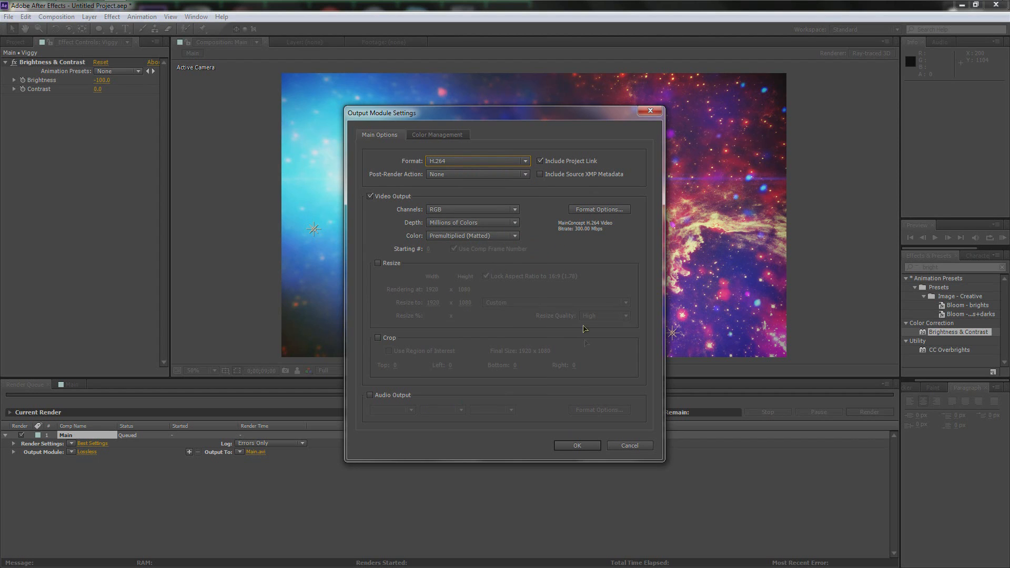
pyautogui.click(576, 446)
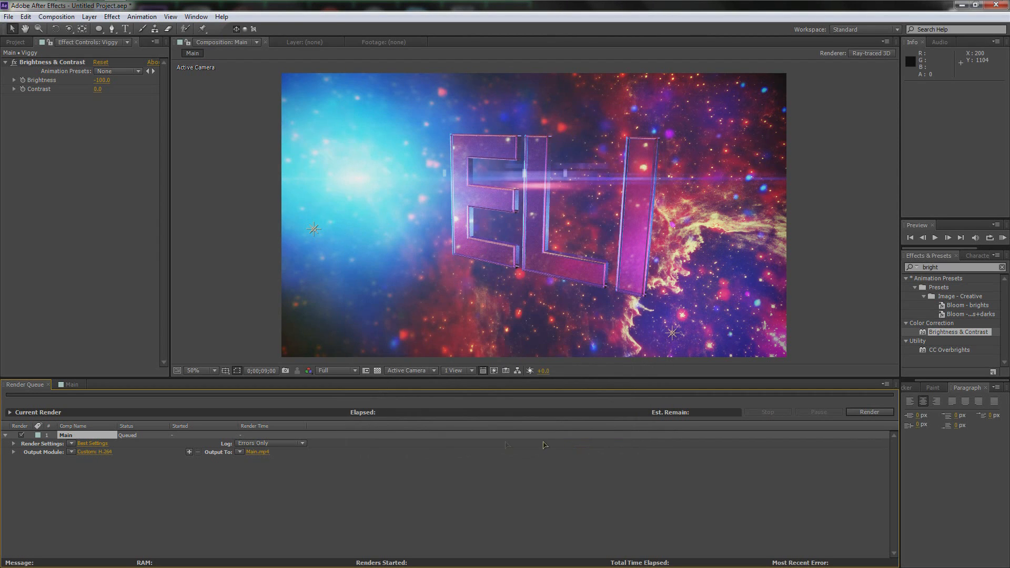
# Open the output file destination for the queued Main composition.
pyautogui.click(257, 452)
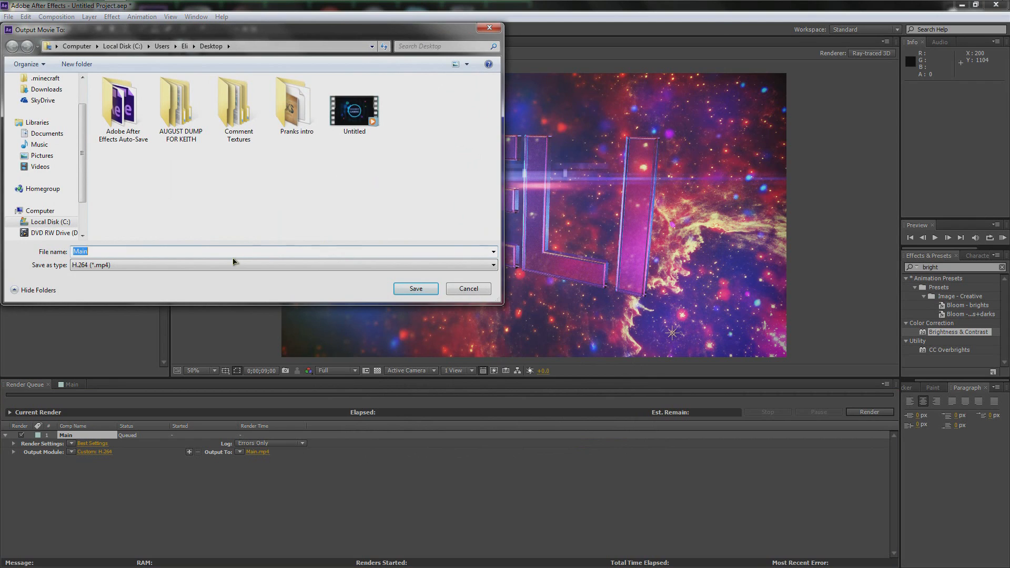